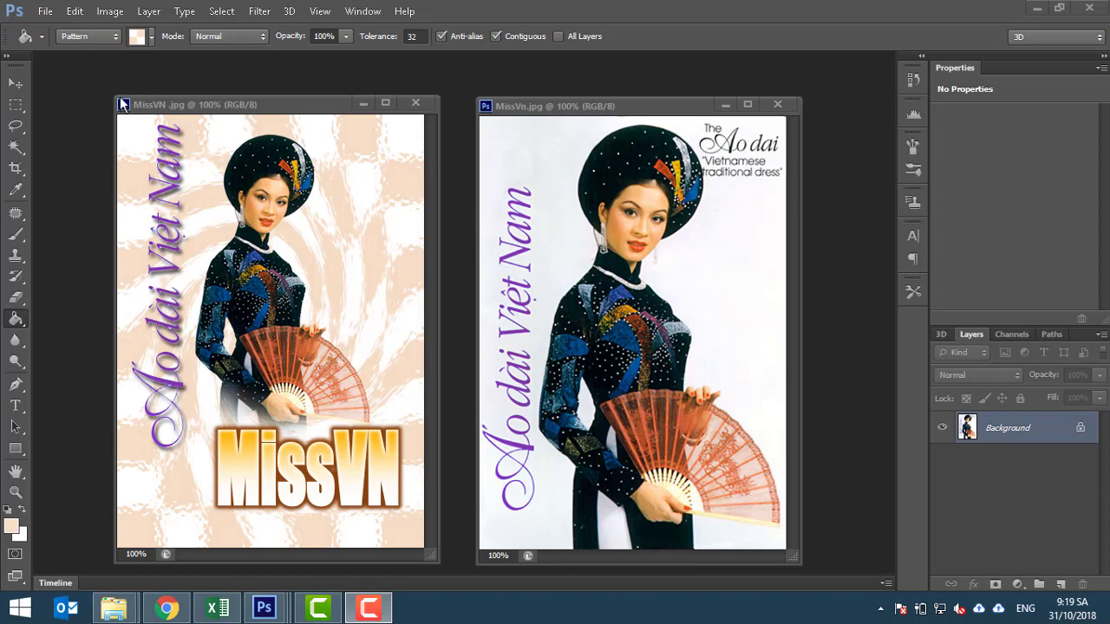
Step: Move the finished MissVN poster window aside from the original ao dai photo
mouse_move(121, 101)
left_mouse_down()
mouse_move(100, 71)
mouse_move(149, 145)
left_mouse_up()
key("m")
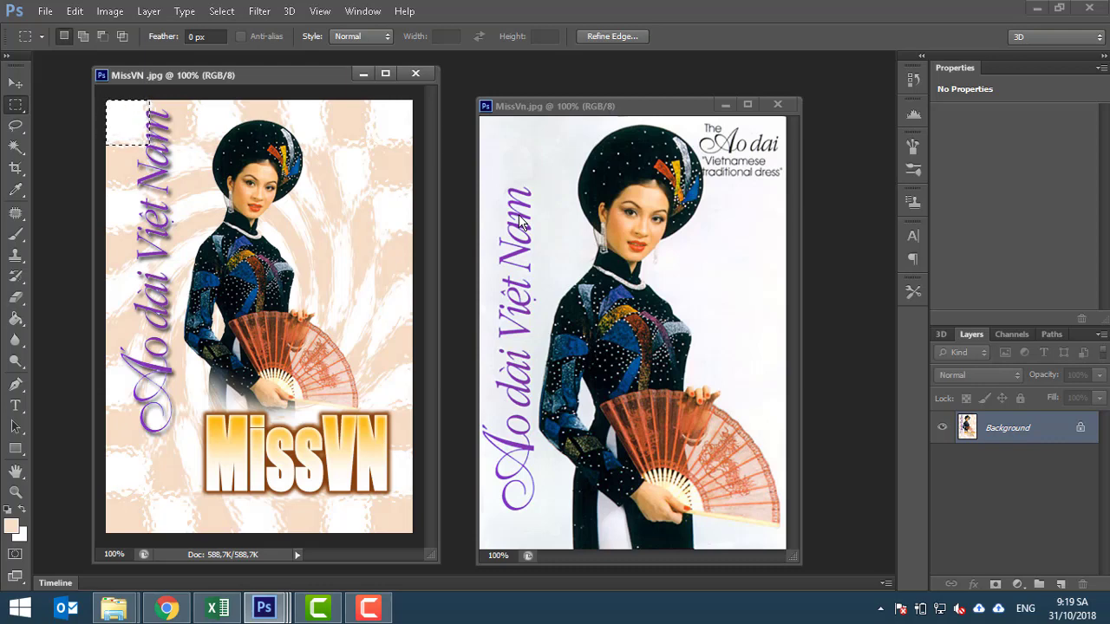
mouse_move(133, 115)
left_mouse_down()
mouse_move(177, 151)
mouse_move(196, 147)
left_mouse_up()
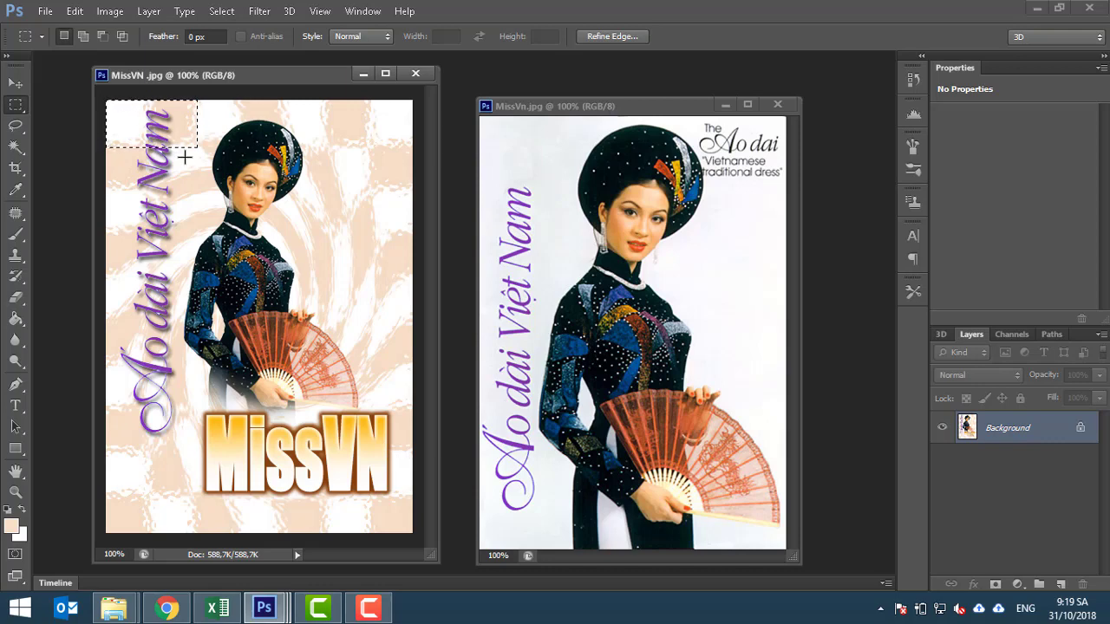
key("ctrl+d")
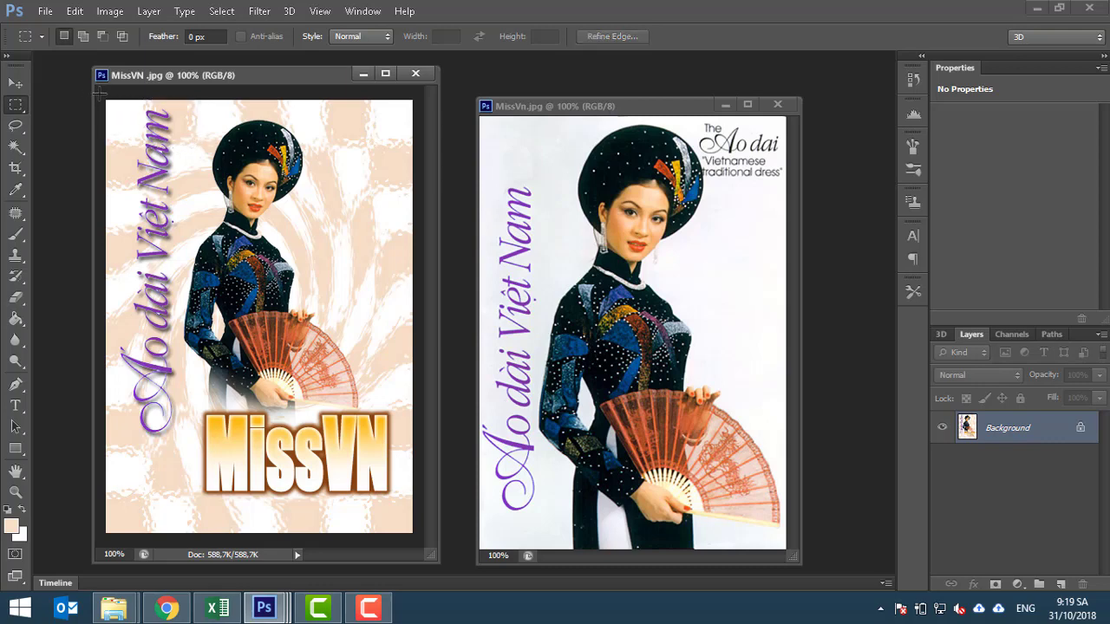
left_click_drag(99, 92, 200, 188)
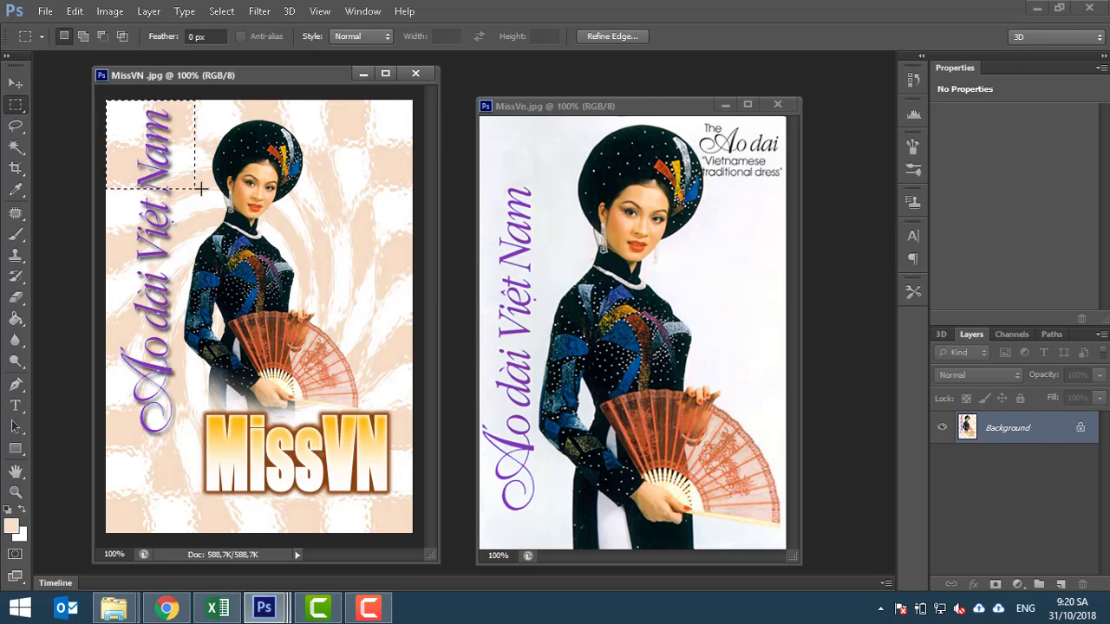
key("ctrl+d")
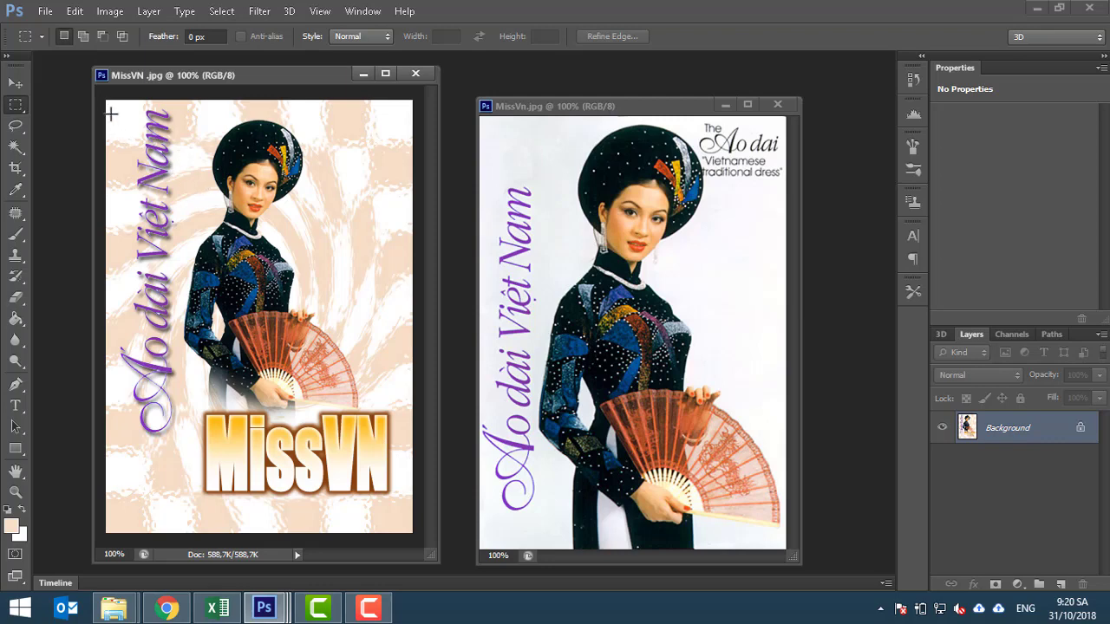
left_click_drag(101, 88, 148, 160)
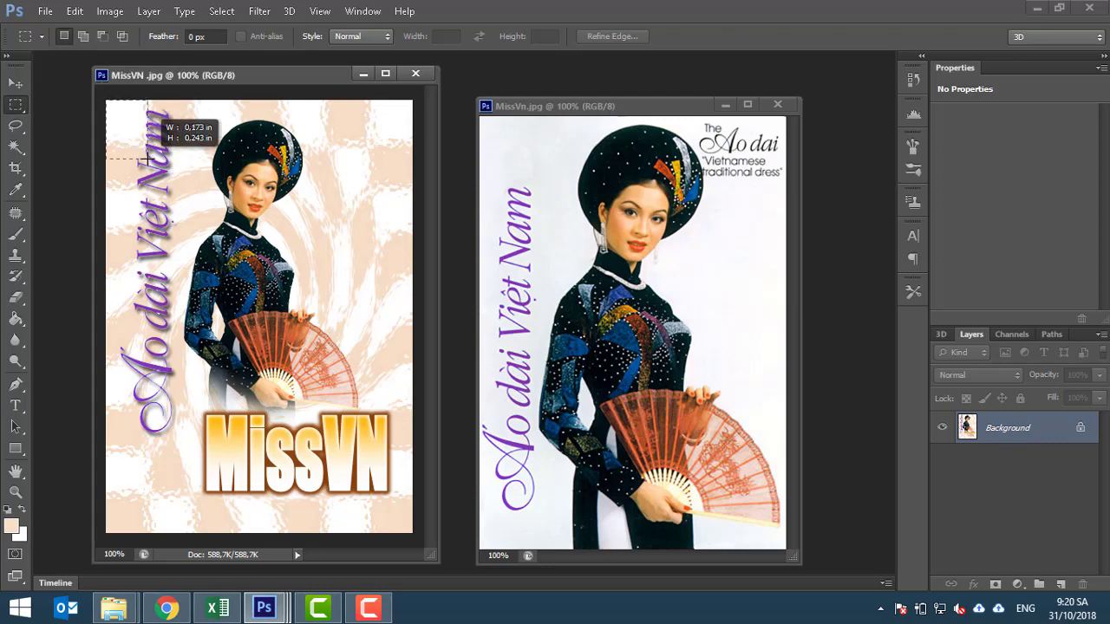
left_click(148, 159)
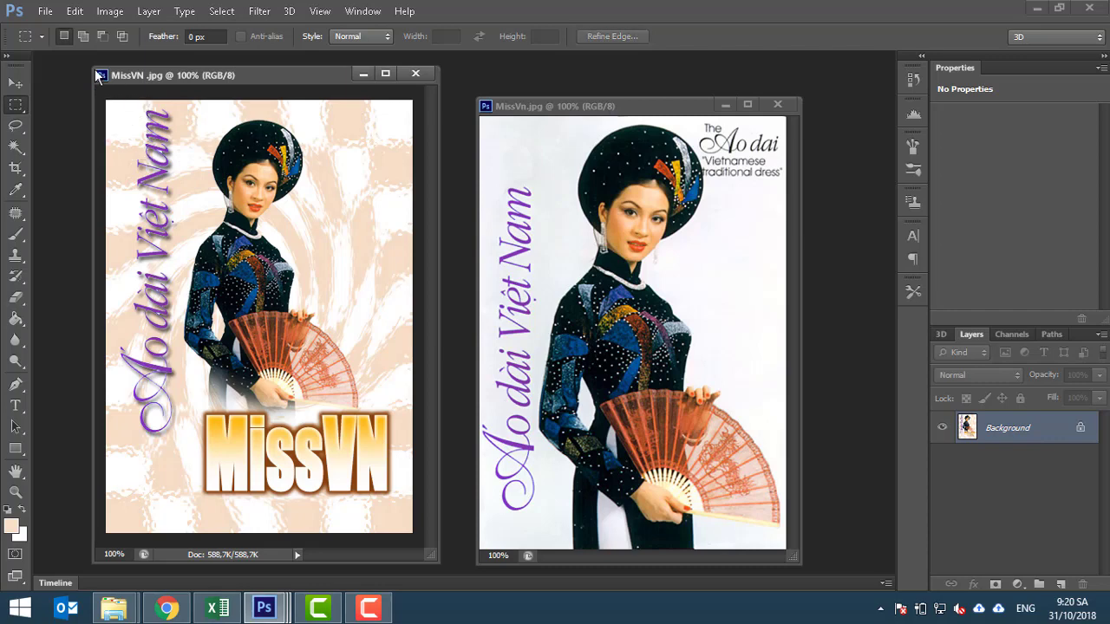
Step: Select and copy a square tile at the poster's top-left corner, then start a 114 × 114 pixel document
left_click_drag(94, 67, 83, 54)
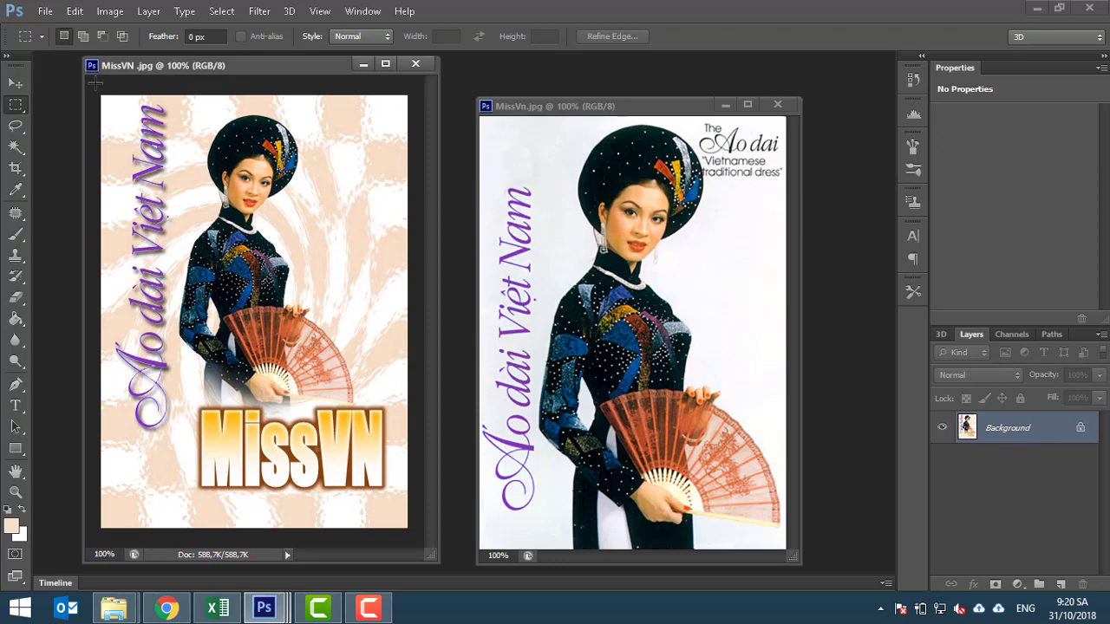
left_click_drag(96, 82, 156, 240)
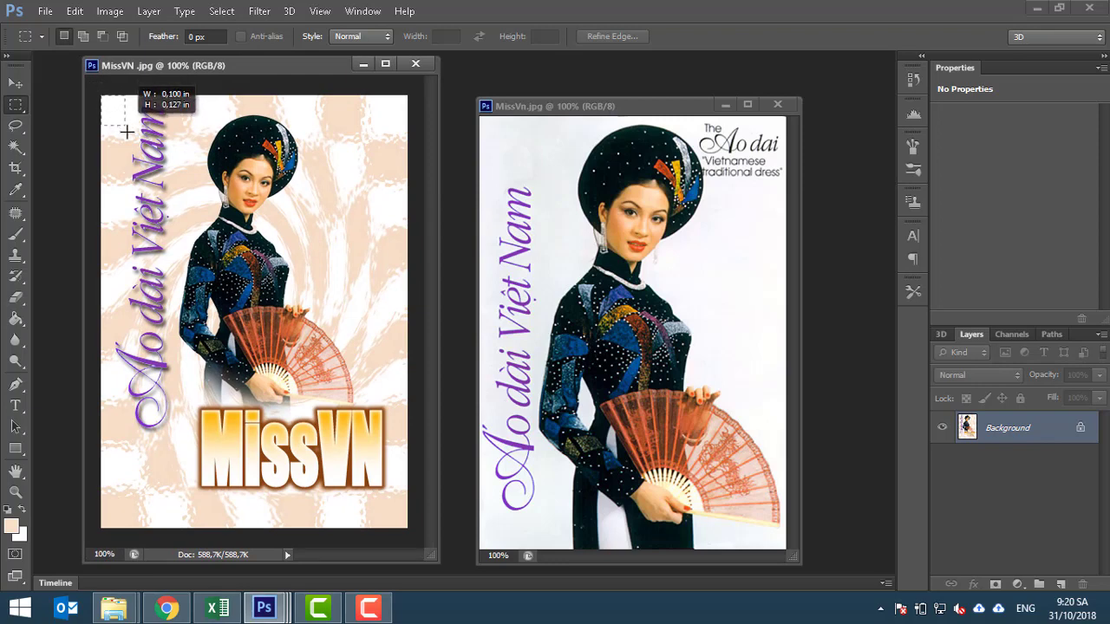
mouse_move(156, 239)
left_mouse_down()
mouse_move(171, 163)
mouse_move(194, 187)
left_mouse_up()
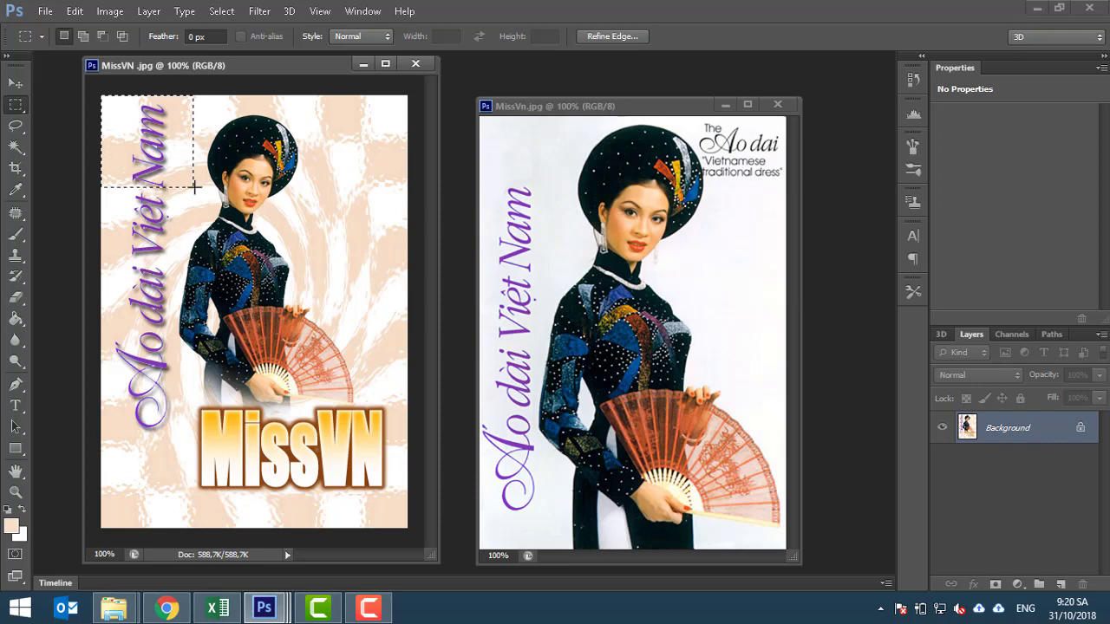
key("ctrl+n")
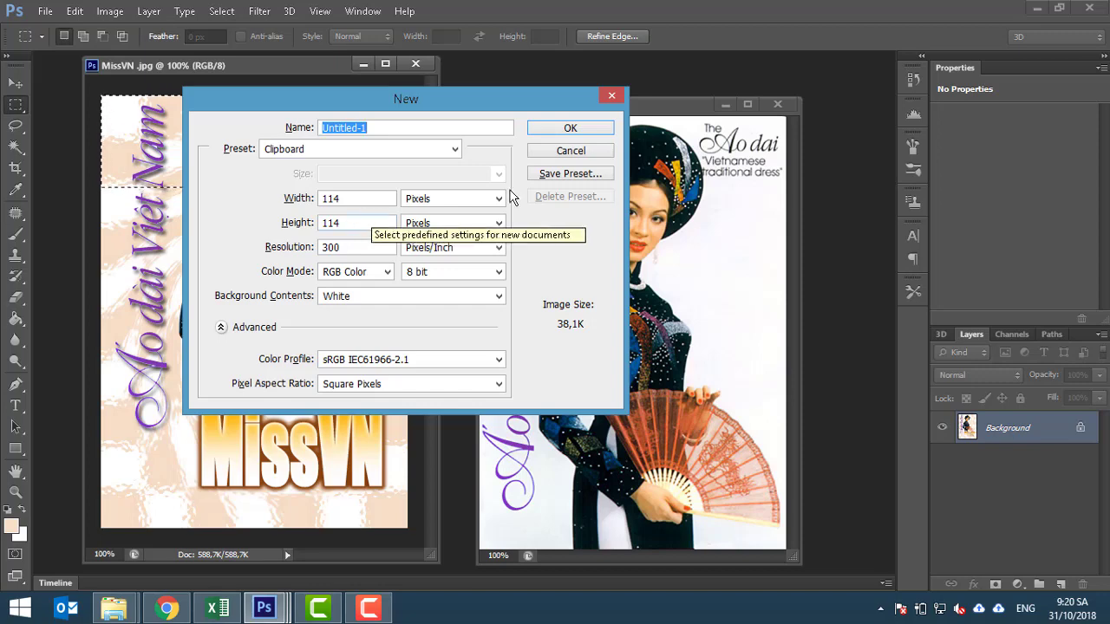
Step: Create the 114-pixel white square beside the poster and split it with centre guides
left_click(584, 132)
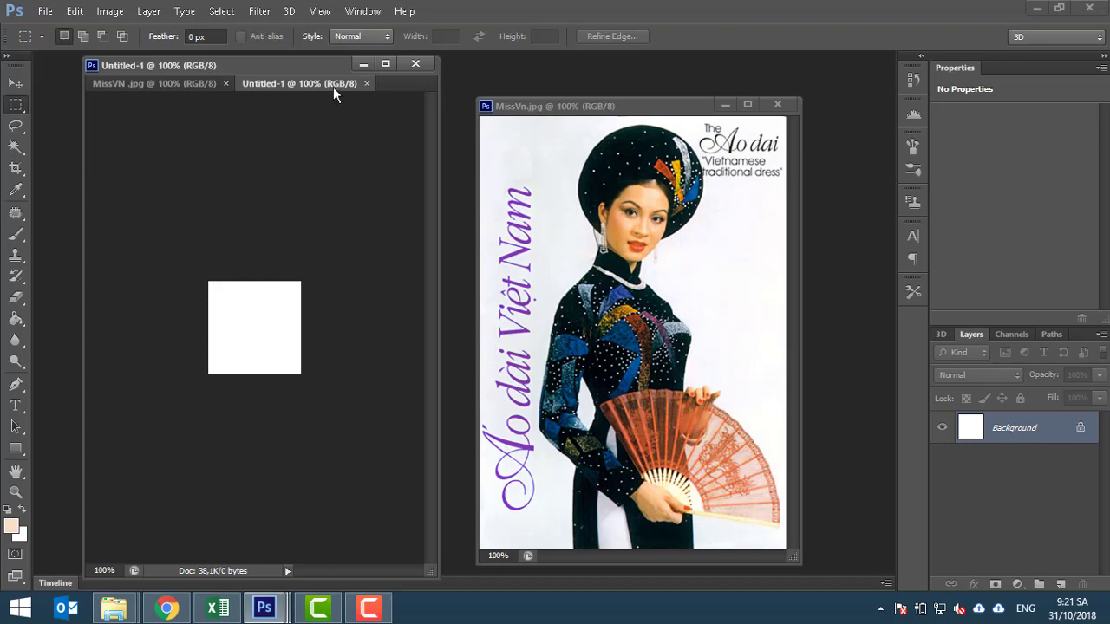
mouse_move(333, 85)
left_mouse_down()
mouse_move(580, 126)
mouse_move(602, 83)
left_mouse_up()
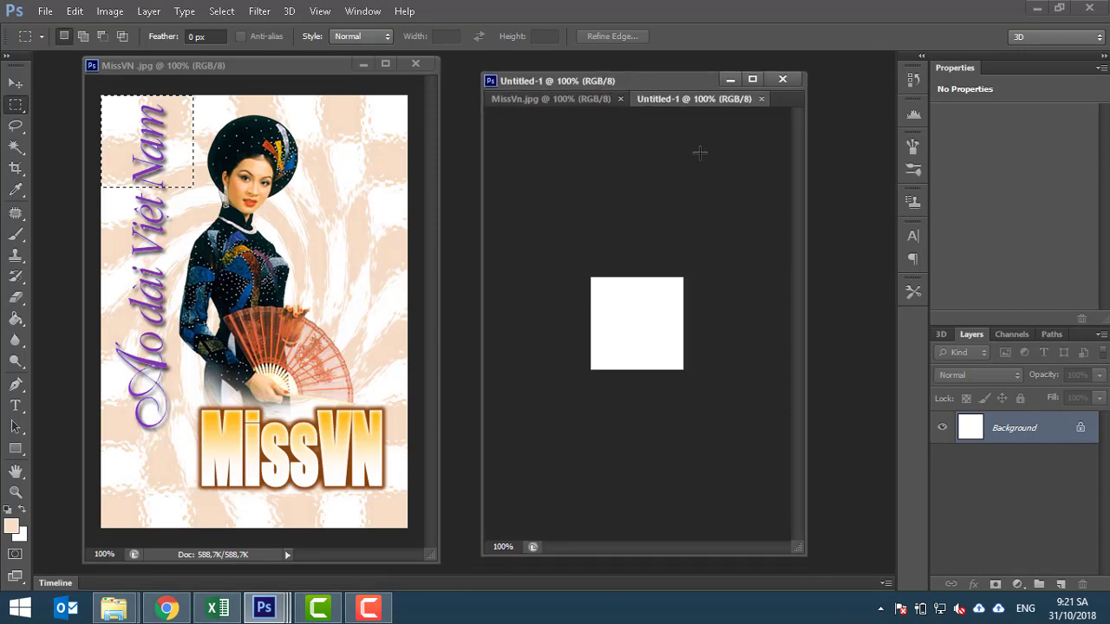
key("ctrl+r")
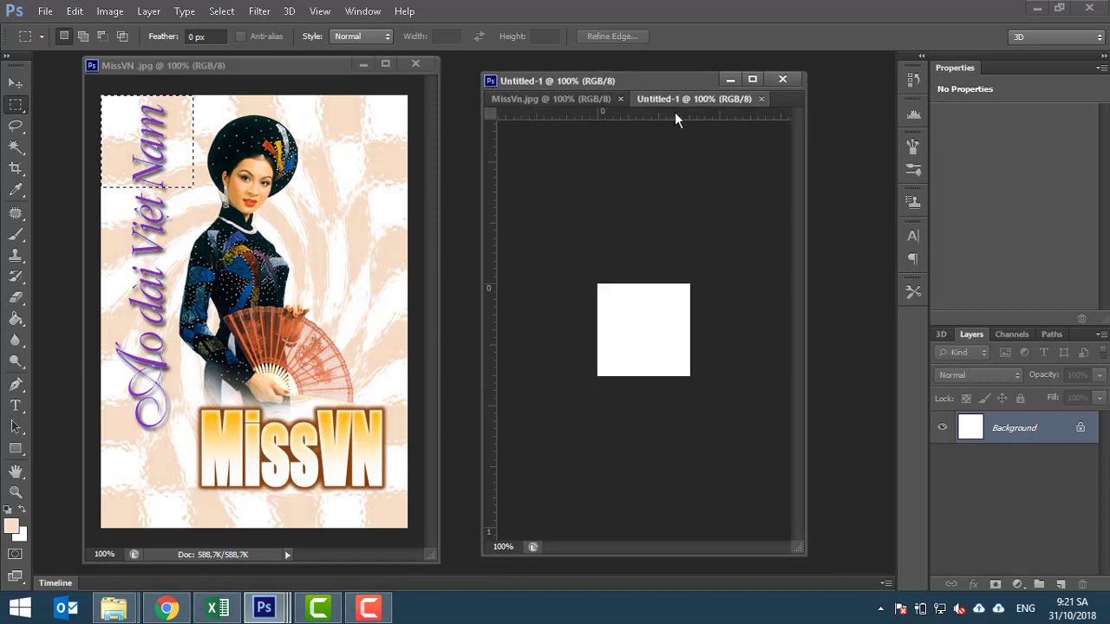
left_click_drag(675, 112, 635, 333)
left_click_drag(494, 332, 644, 332)
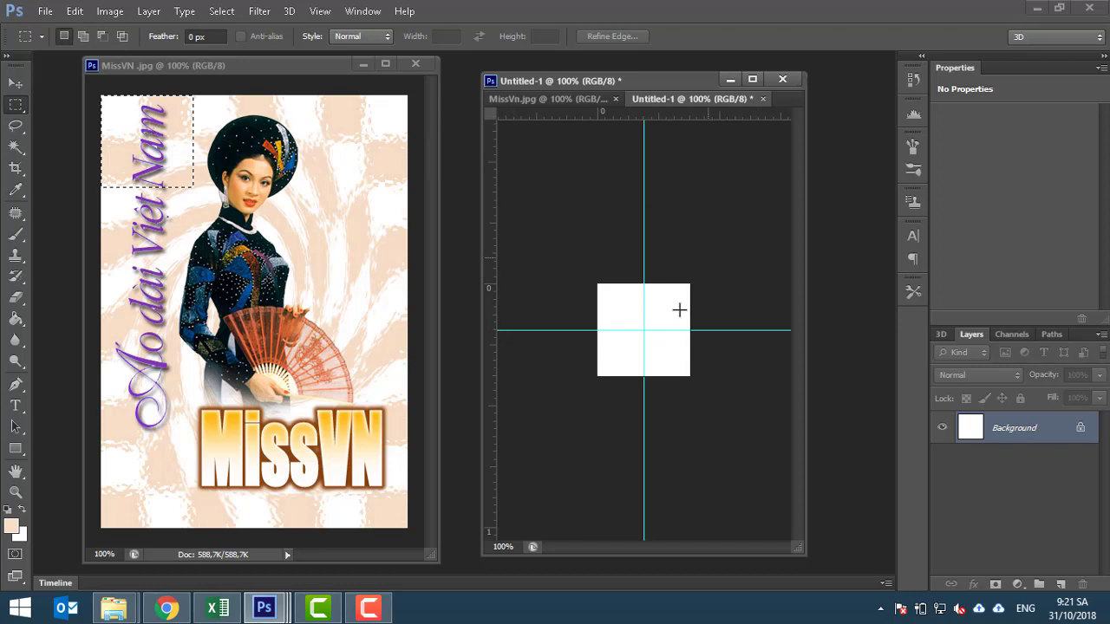
Step: Select the square's top-right and bottom-left quarters
mouse_move(690, 278)
left_mouse_down()
mouse_move(649, 341)
mouse_move(644, 329)
left_mouse_up()
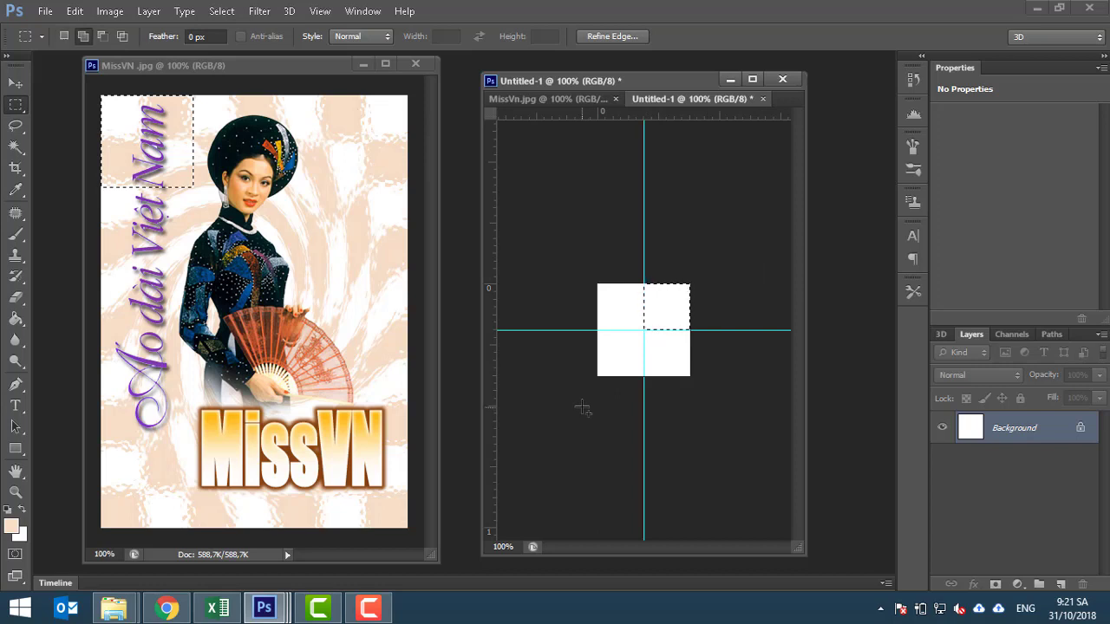
left_click_drag(598, 375, 643, 331)
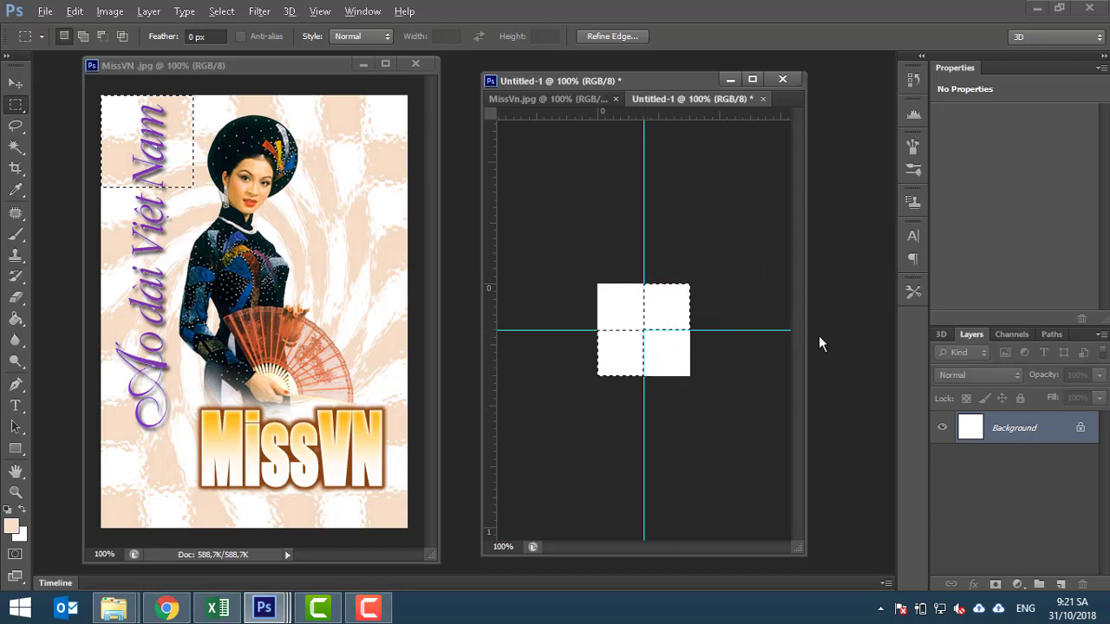
key("alt")
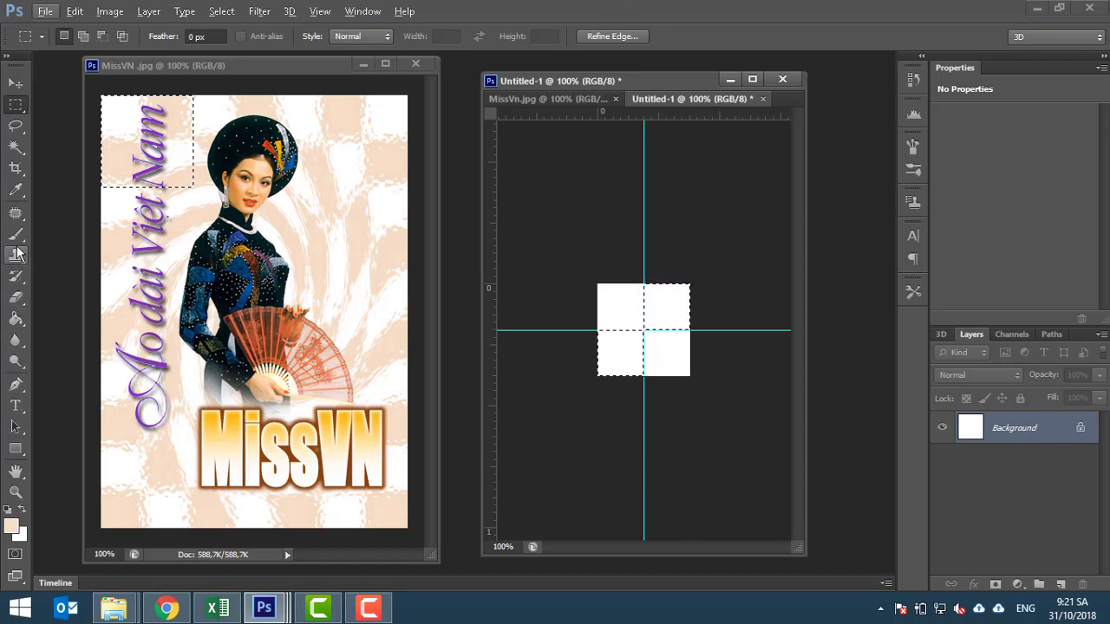
Step: Fill the selected quarters with the peach colour sampled from the poster
left_click(16, 190)
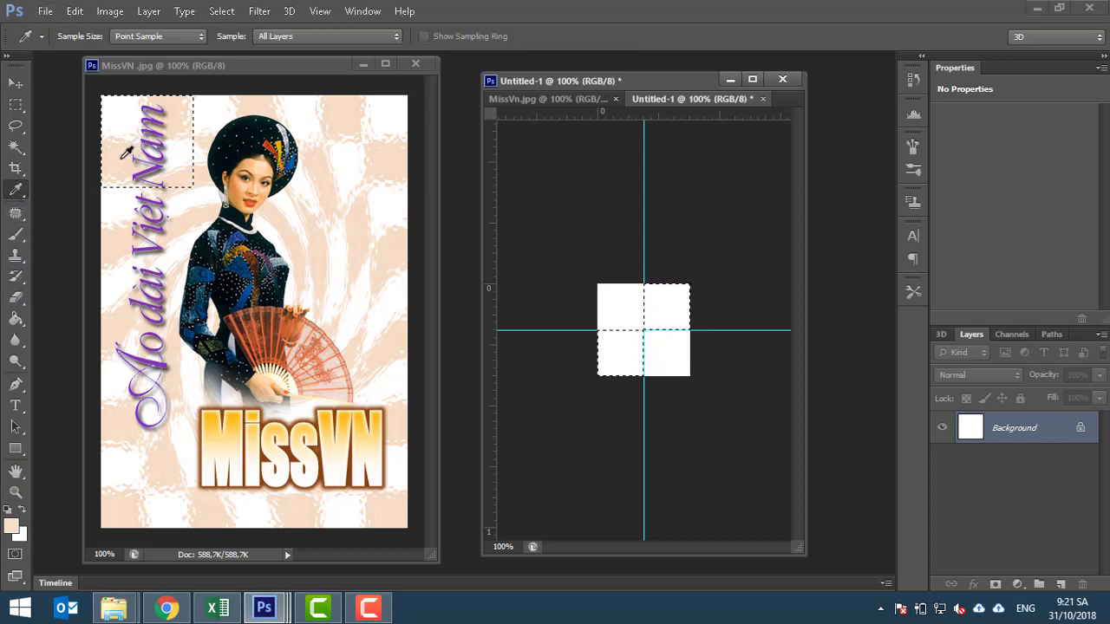
key("alt+BackSpace")
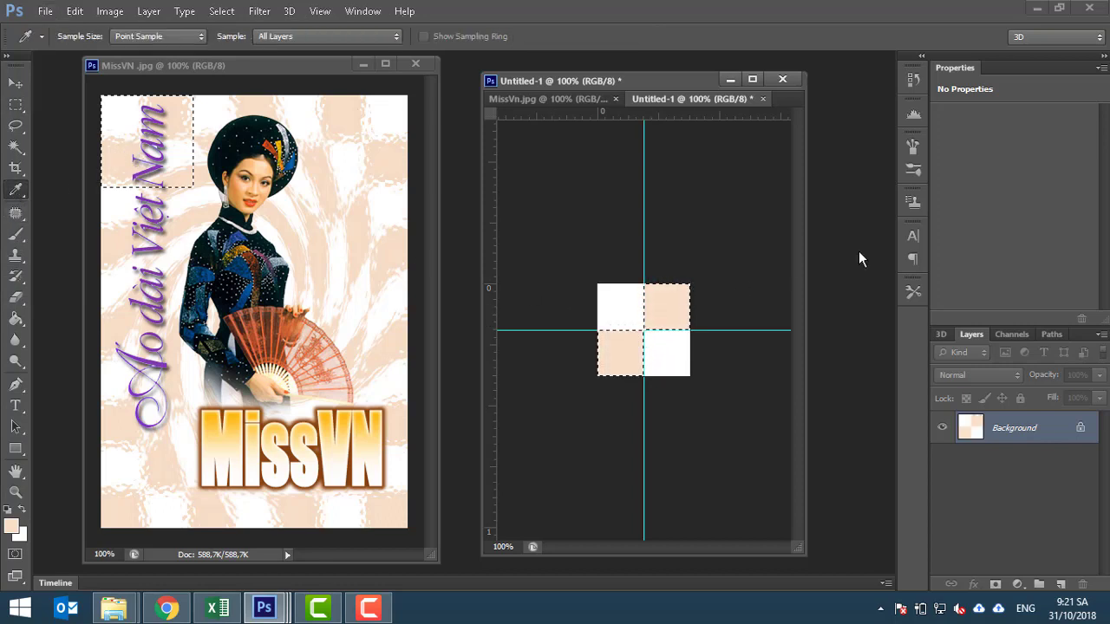
key("ctrl+d")
Step: Define the peach-and-white tile as Pattern 2 and close Untitled-1 without saving
left_click(74, 12)
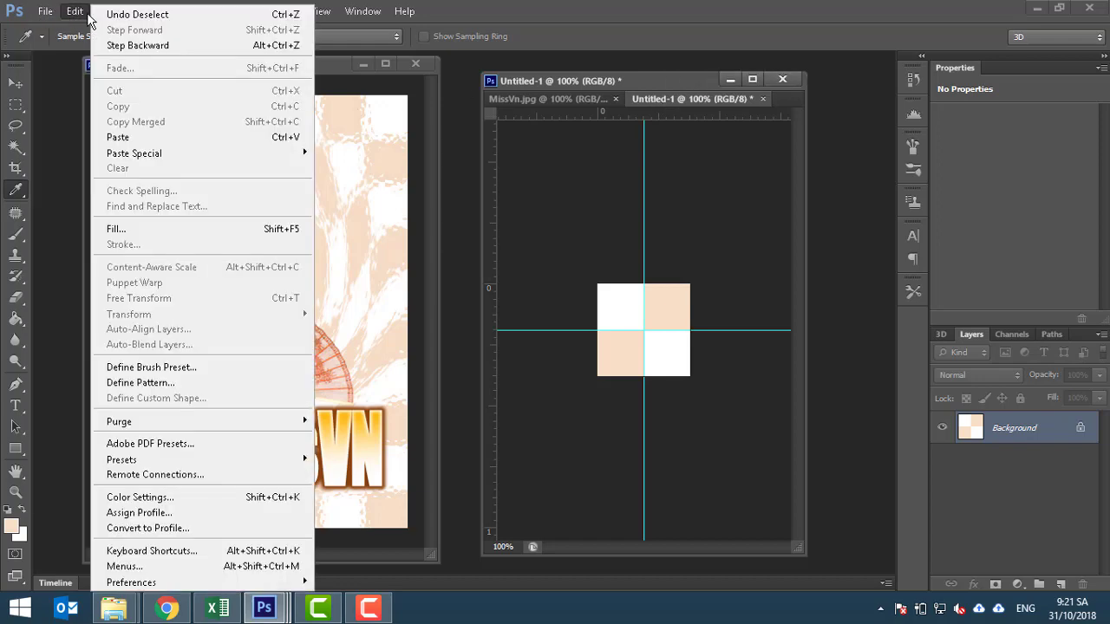
left_click(177, 389)
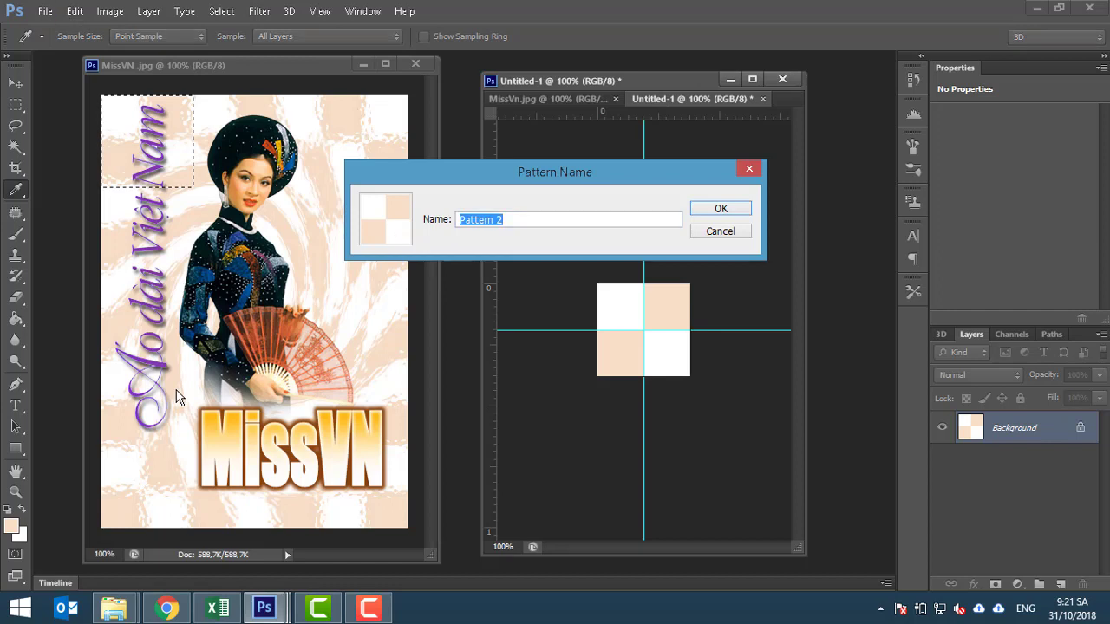
left_click(709, 212)
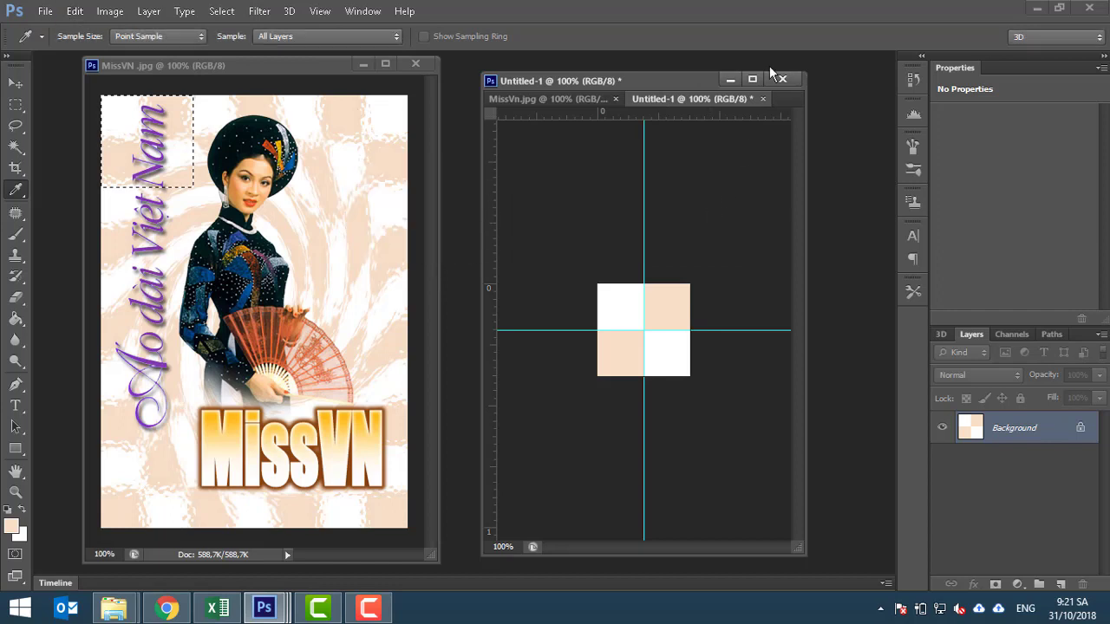
left_click(763, 99)
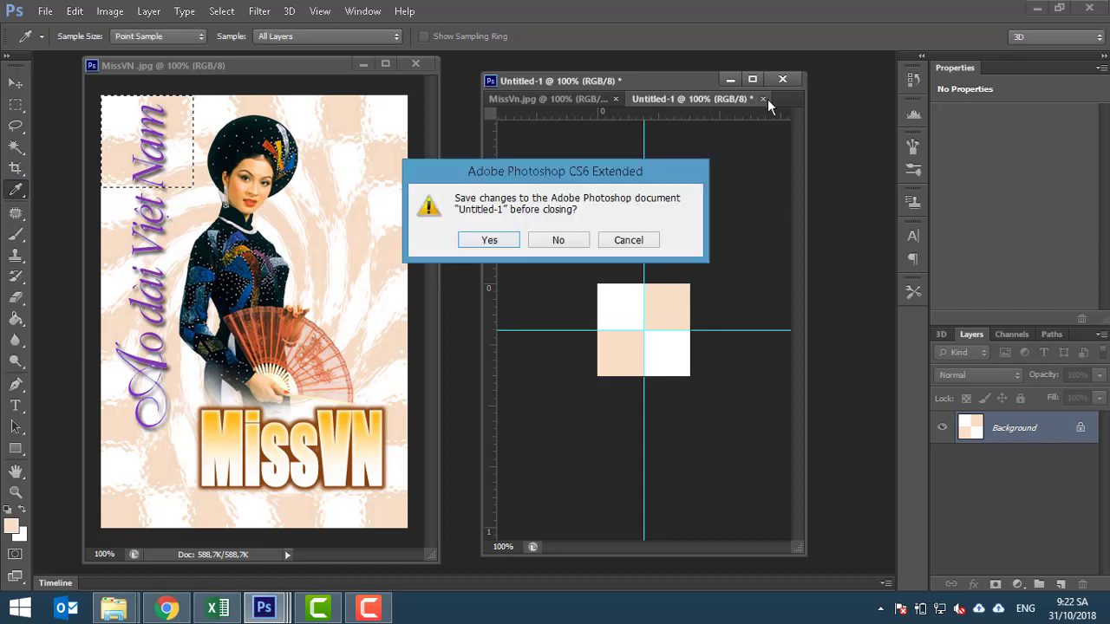
left_click(558, 242)
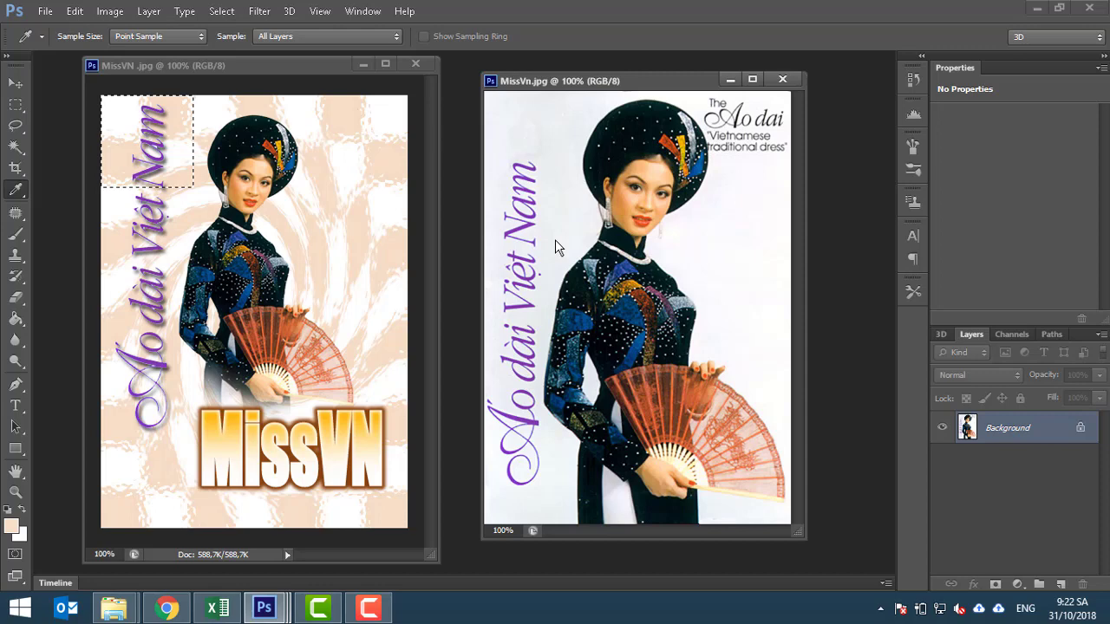
Step: Create a blank white document using the MissVN.jpg preset size, placed beside the poster
key("ctrl+n")
left_click_drag(469, 115, 664, 112)
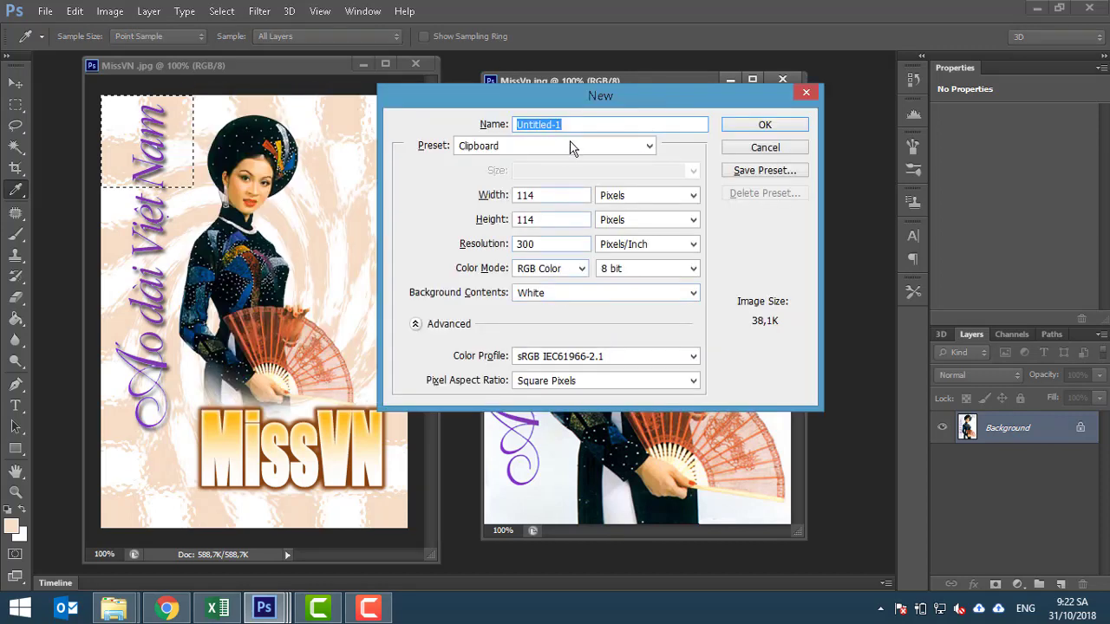
left_click(575, 145)
left_click(498, 312)
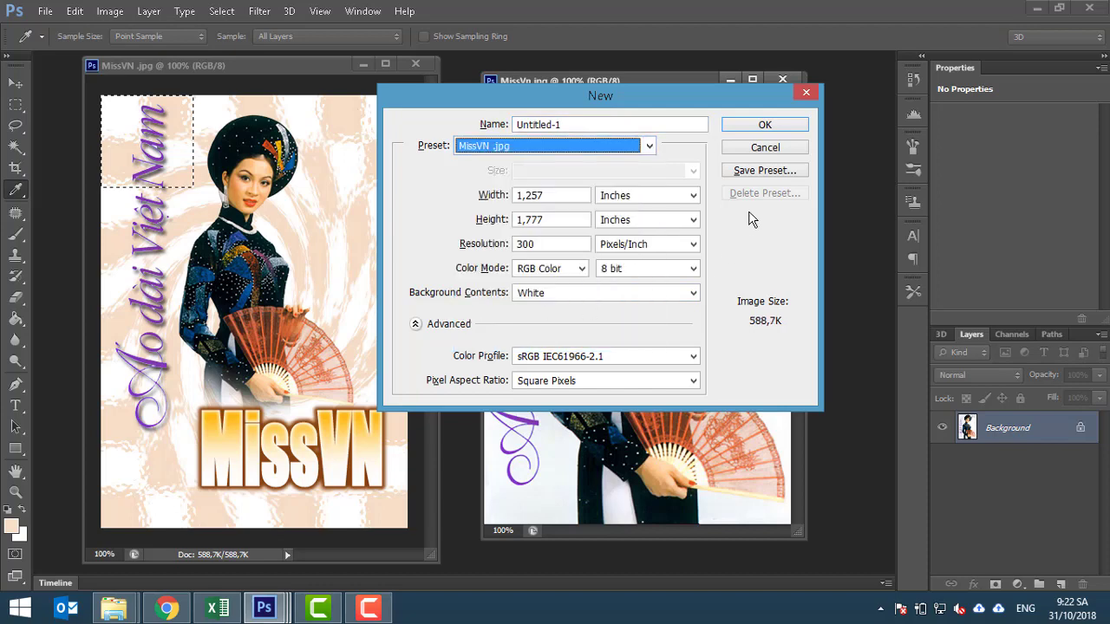
left_click(796, 123)
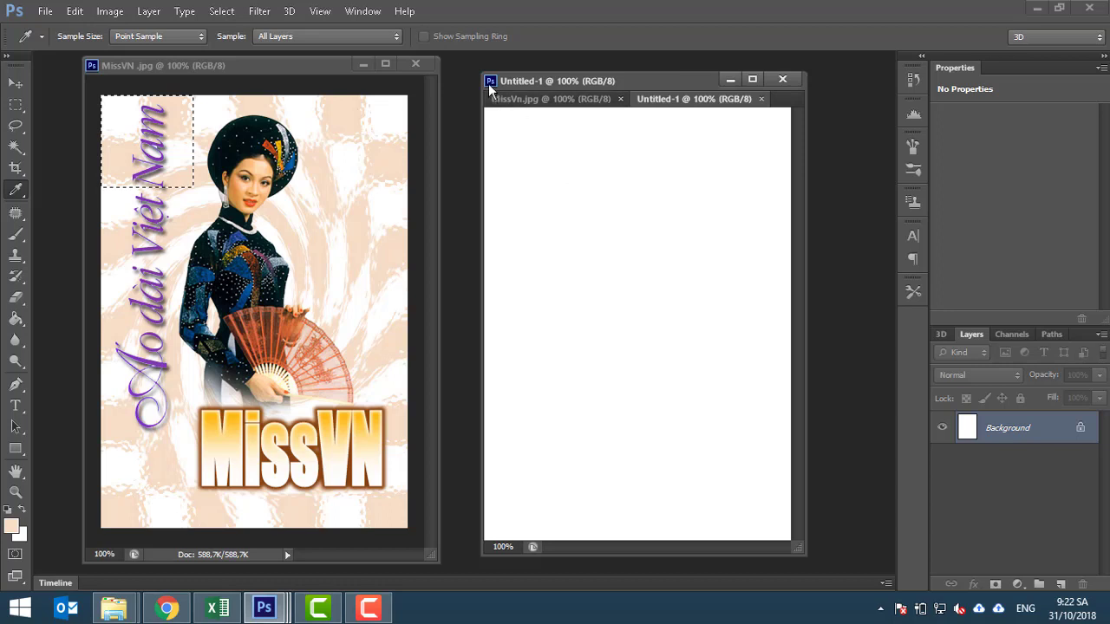
left_click_drag(484, 76, 441, 51)
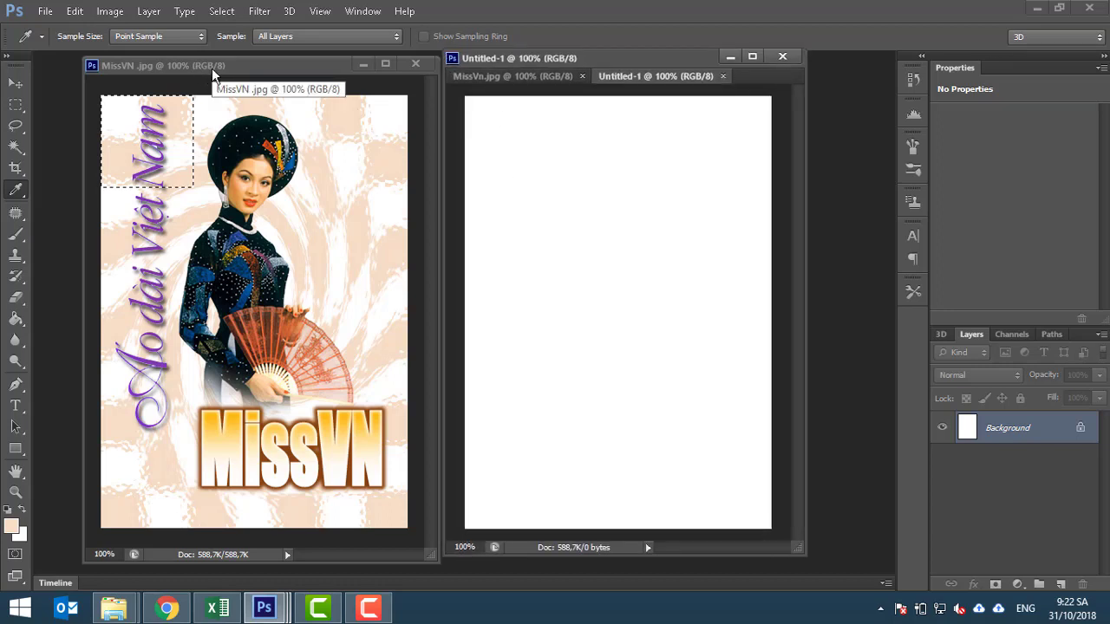
Step: Add Layer 1 and fill it with the peach-and-white Pattern 2 using the Paint Bucket
left_click(1062, 585)
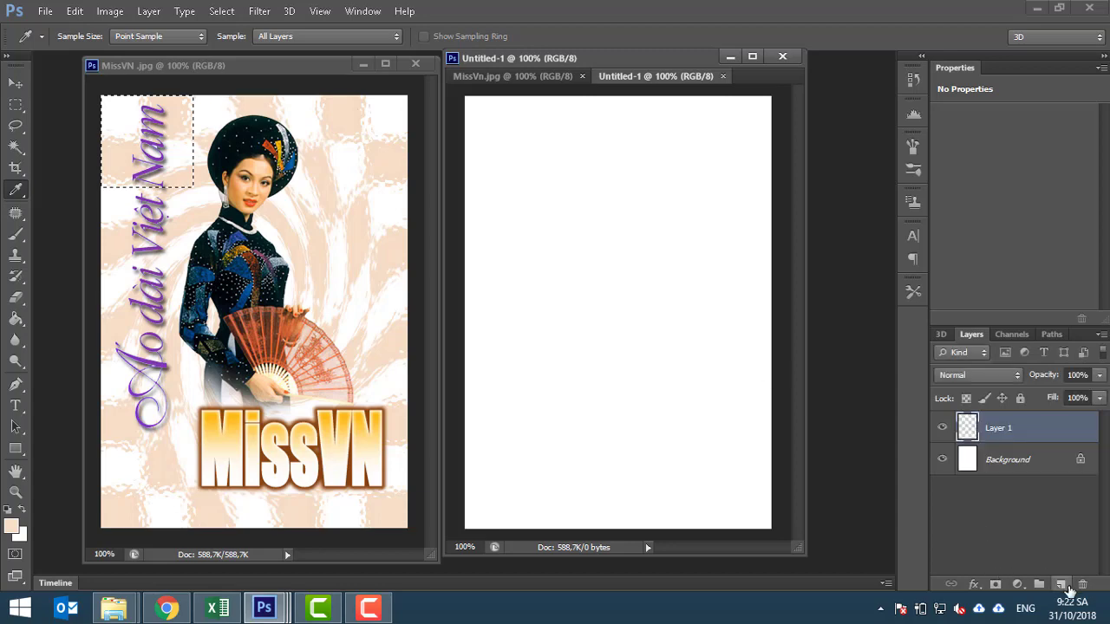
left_click(16, 318)
right_click(17, 319)
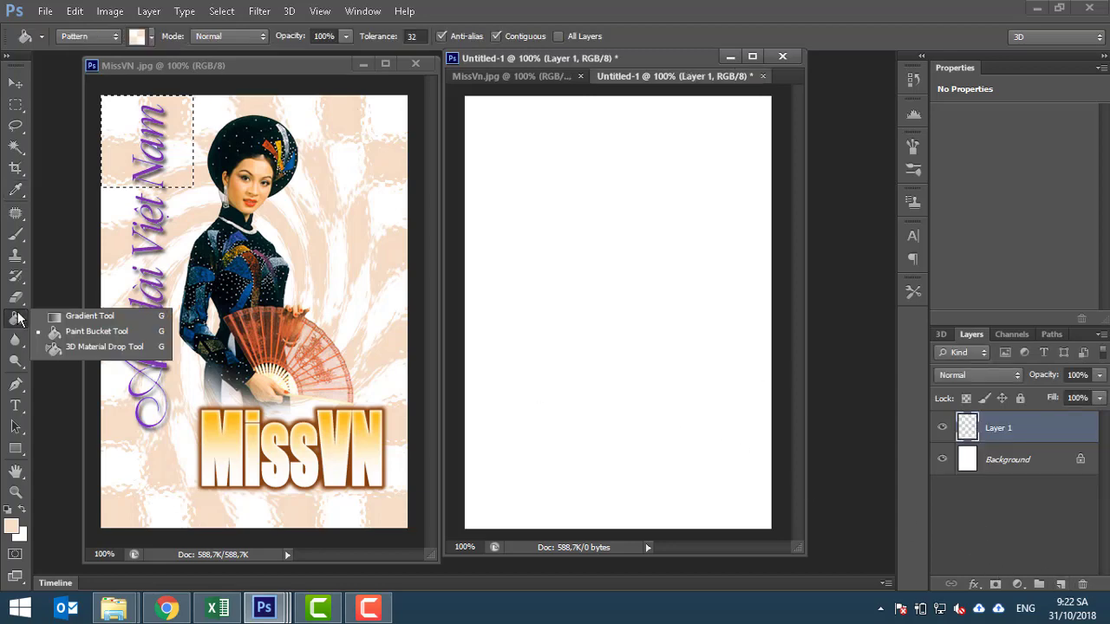
left_click(82, 333)
left_click(96, 36)
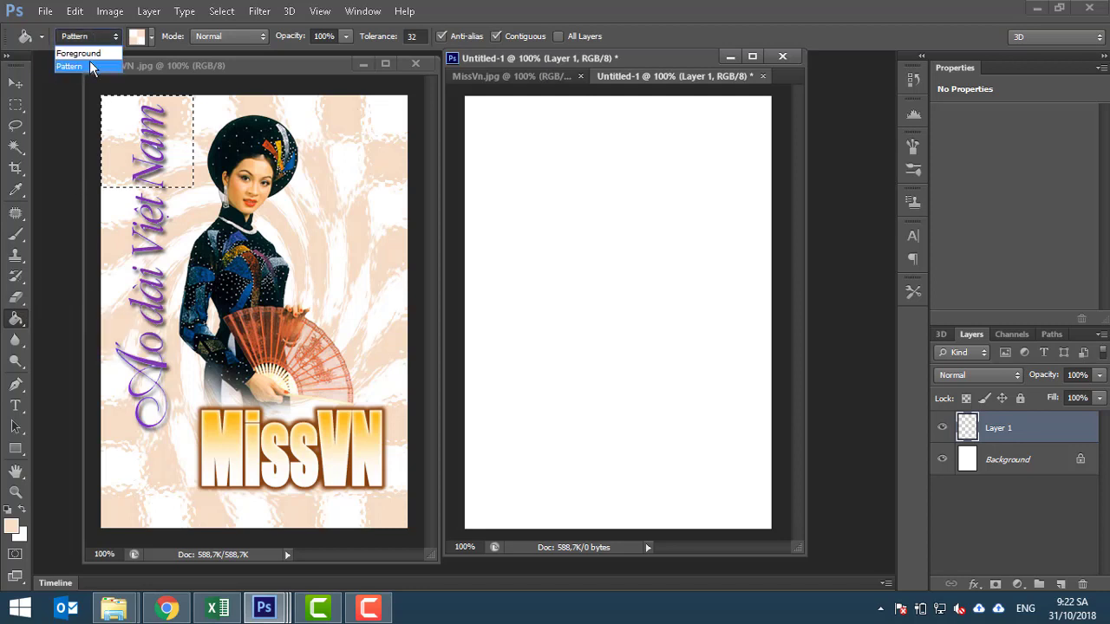
left_click(140, 52)
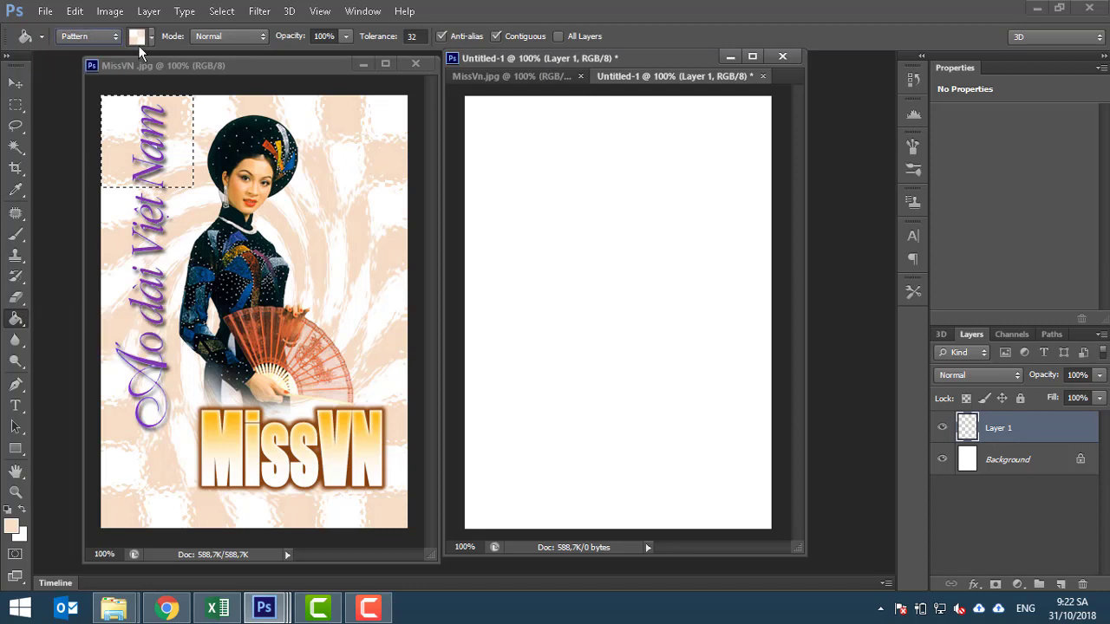
left_click(599, 328)
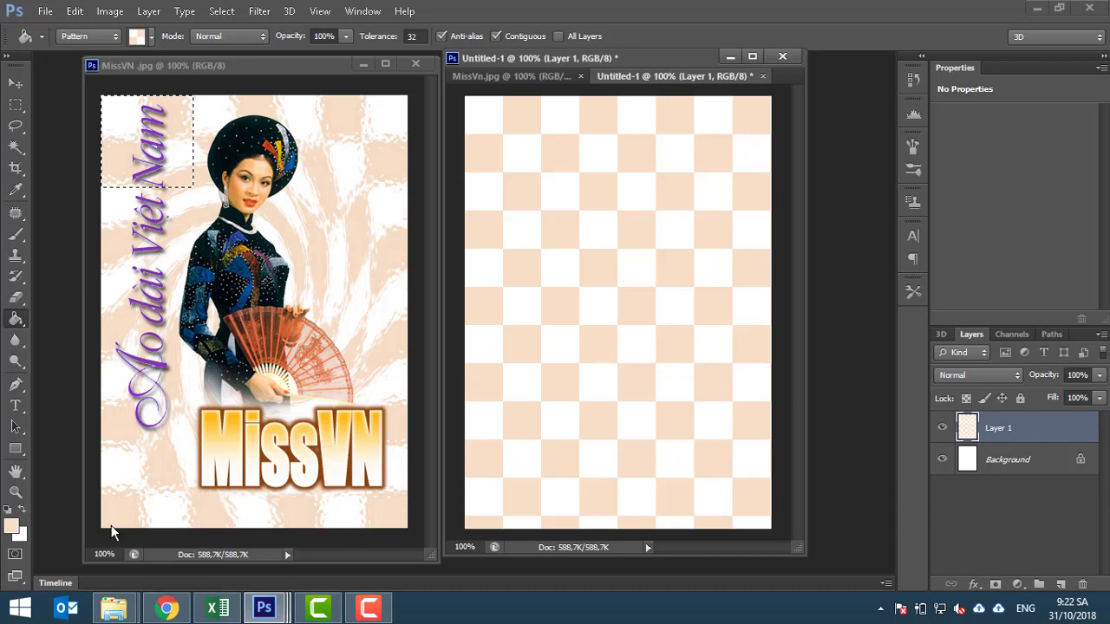
Step: Stretch the pattern layer down so it covers the whole canvas
key("ctrl+t")
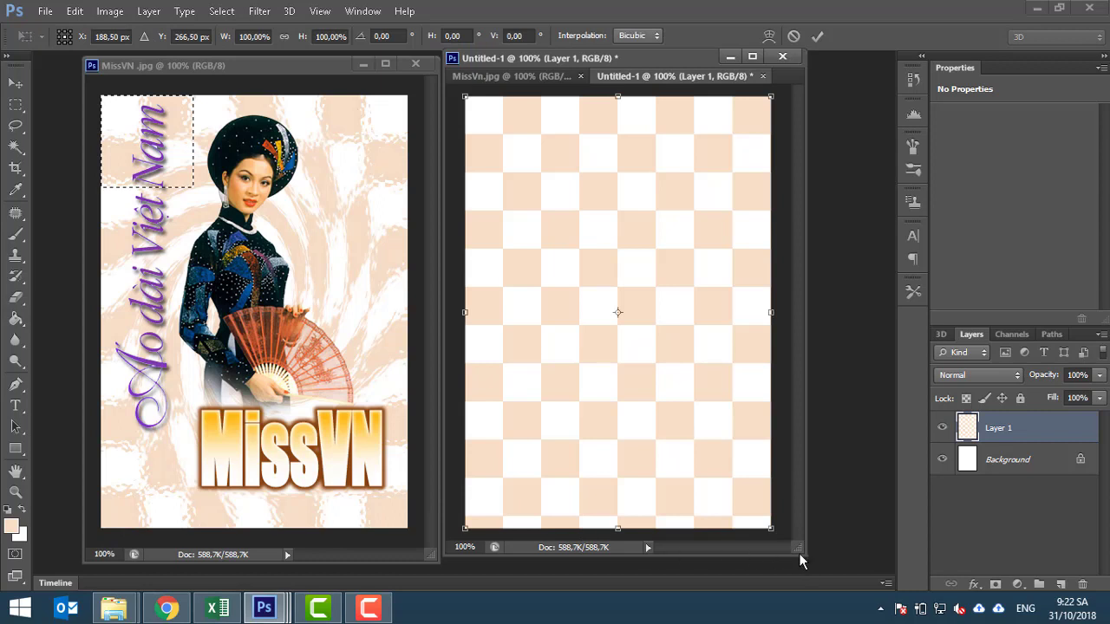
left_click_drag(798, 553, 806, 574)
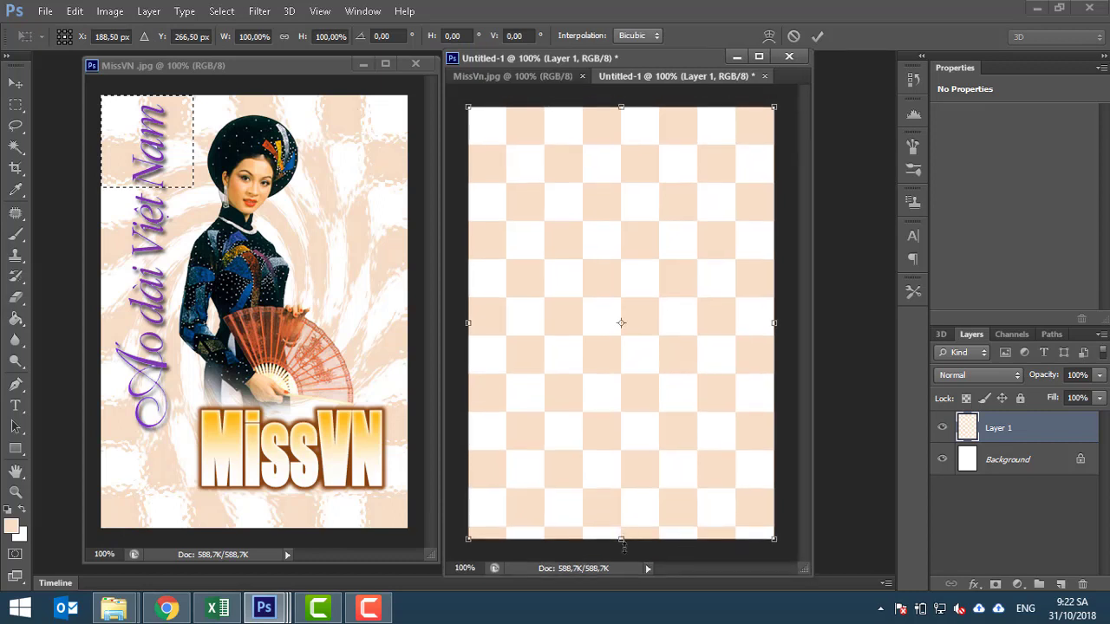
left_click_drag(621, 538, 622, 553)
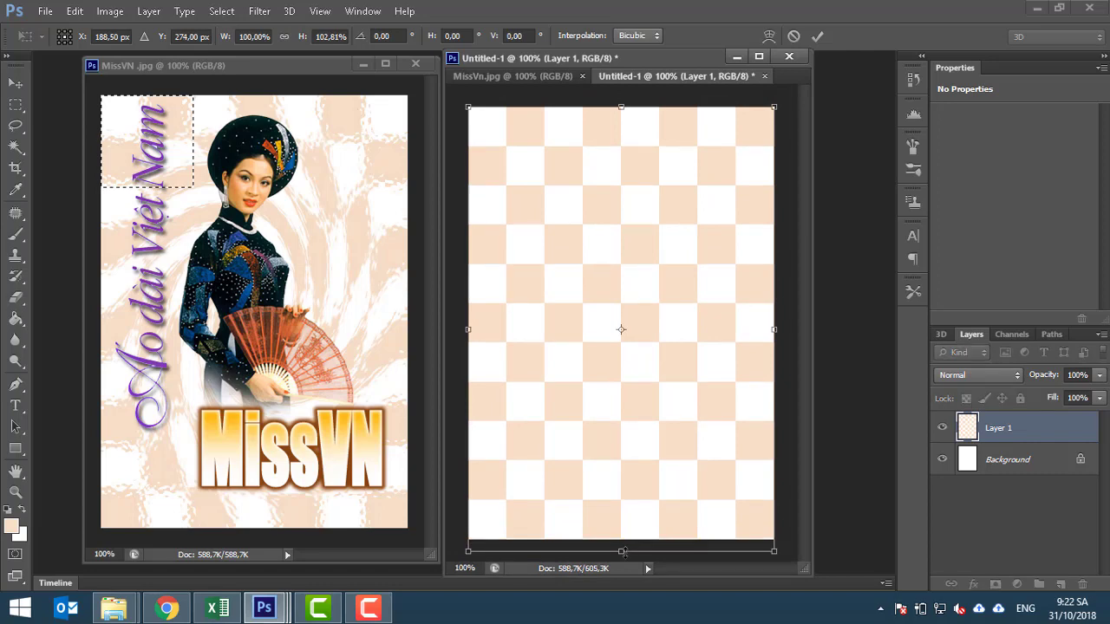
key("g")
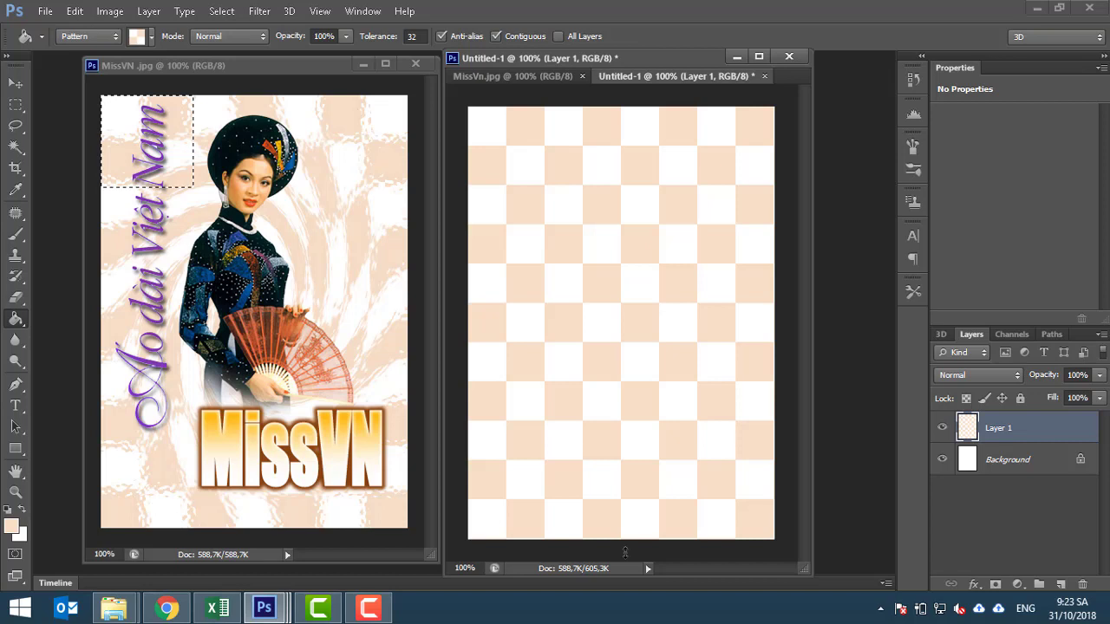
Step: Open the Filter Gallery from the Filter menu, showing the frosted Glass preview
left_click(265, 12)
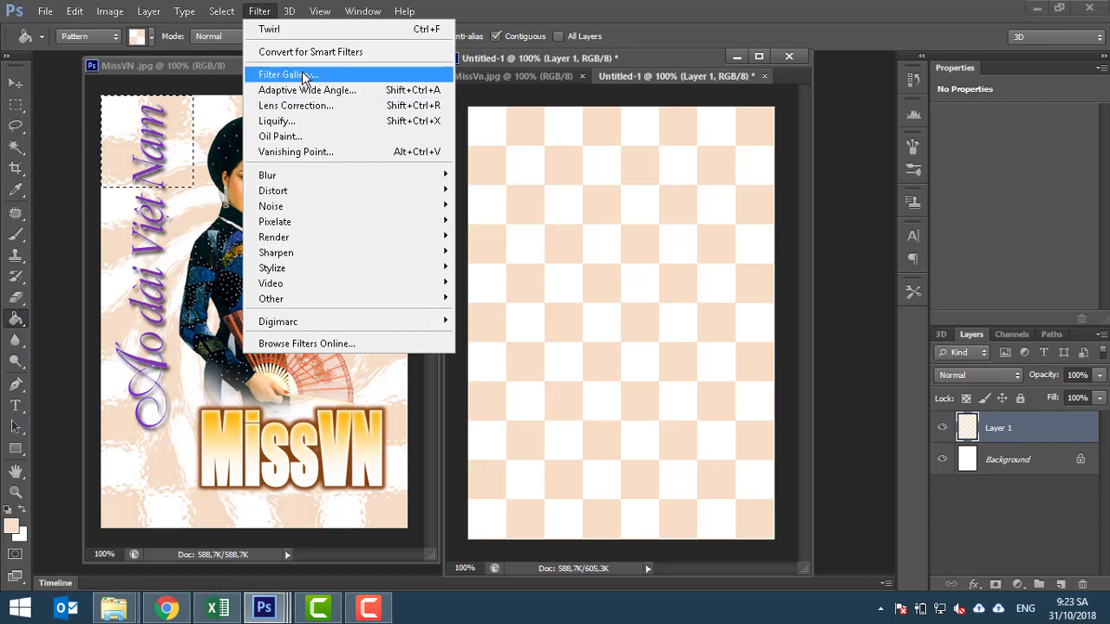
left_click(303, 75)
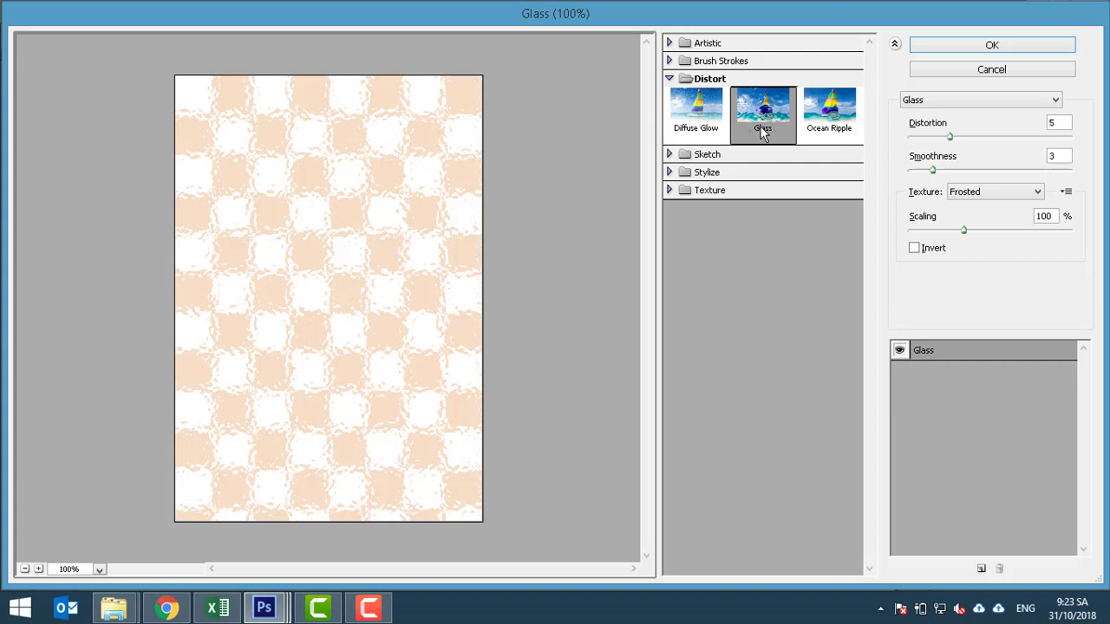
Step: Preview Ocean Ripple, Diffuse Glow, then Artistic filters from Colored Pencil to Film Grain
left_click(805, 130)
left_click(711, 121)
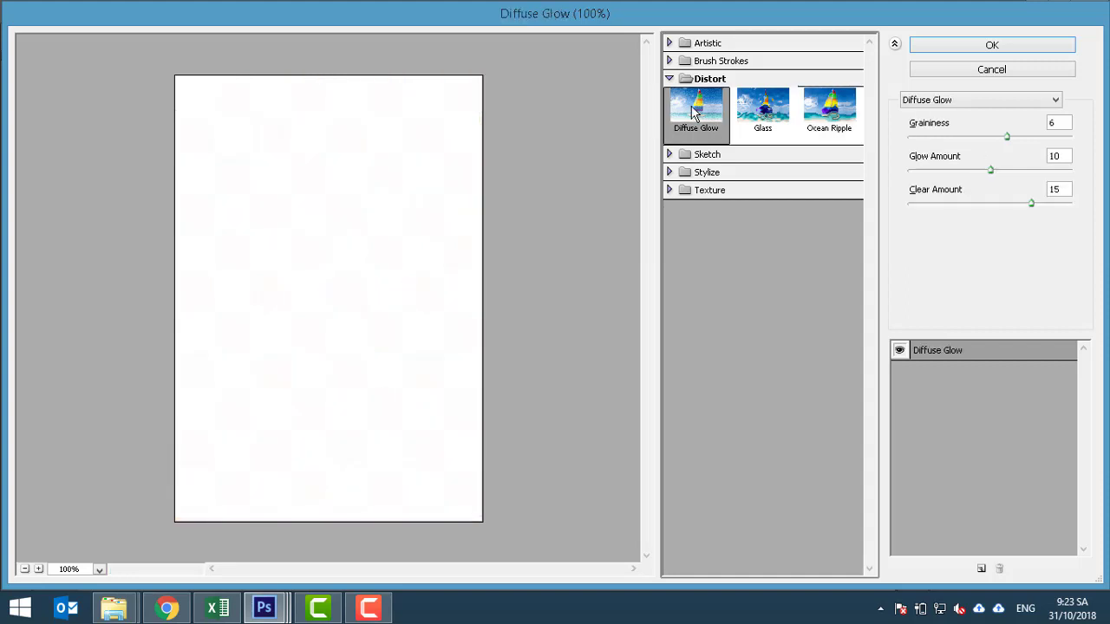
left_click(669, 43)
left_click(704, 80)
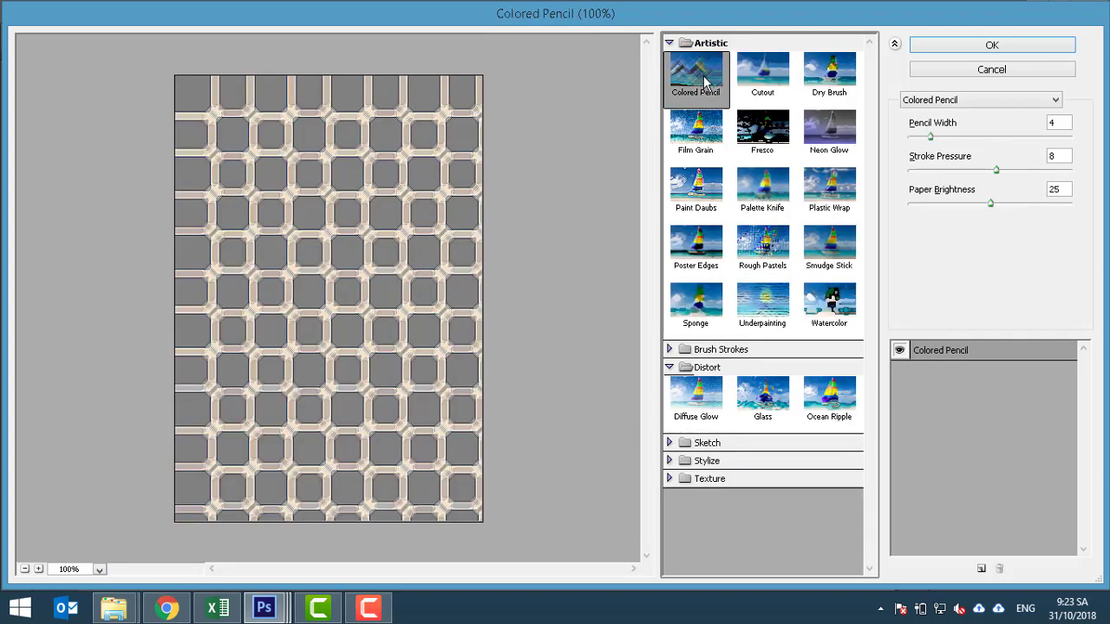
left_click(753, 75)
left_click(803, 64)
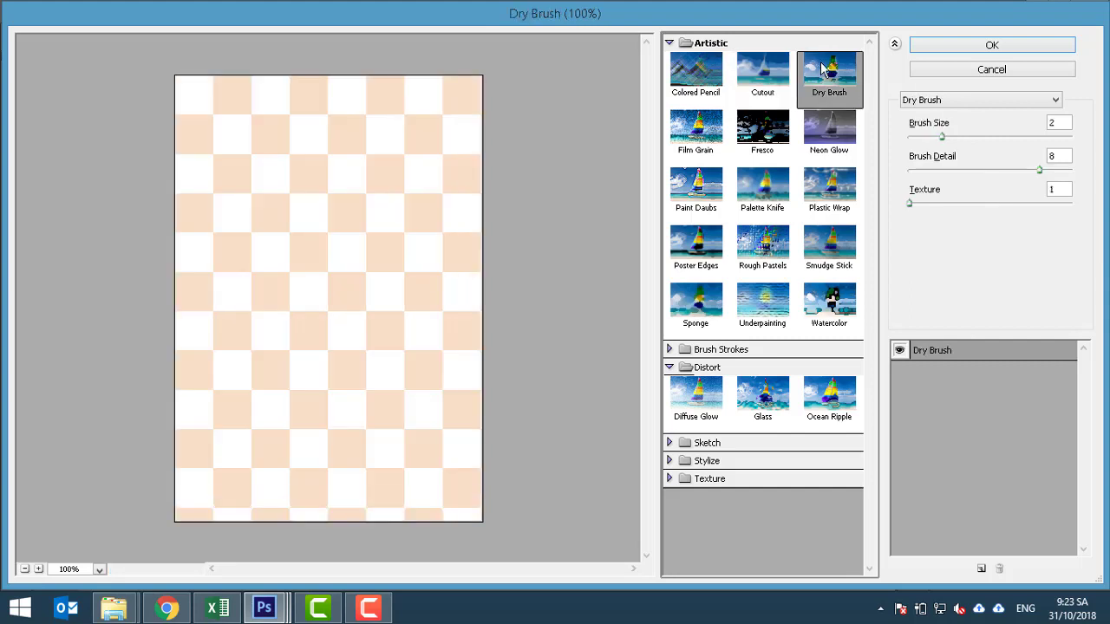
left_click(834, 127)
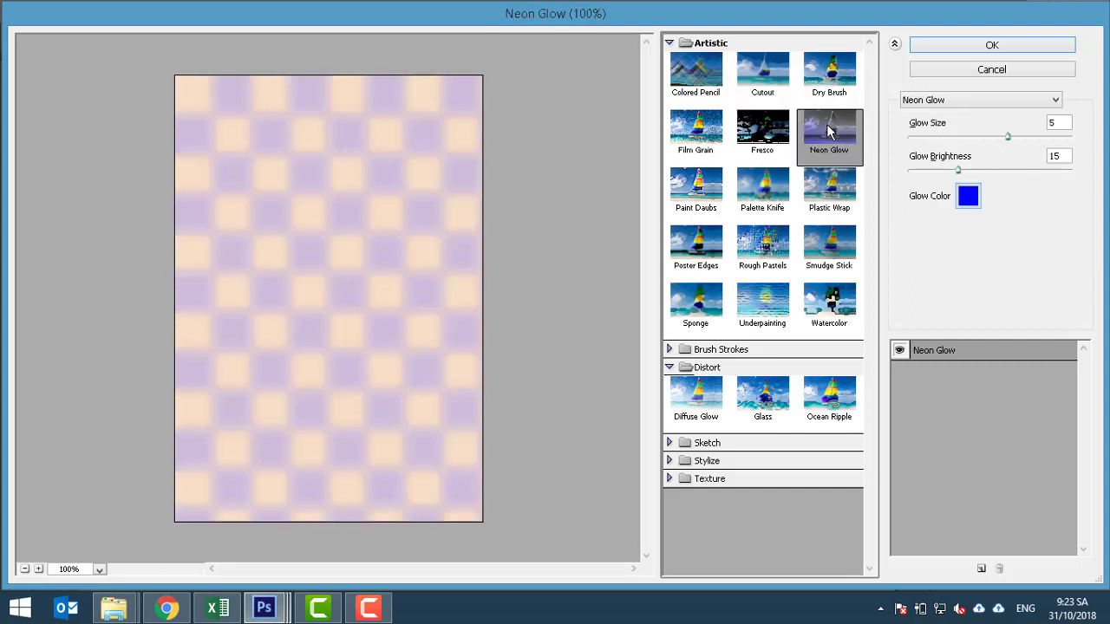
left_click(767, 143)
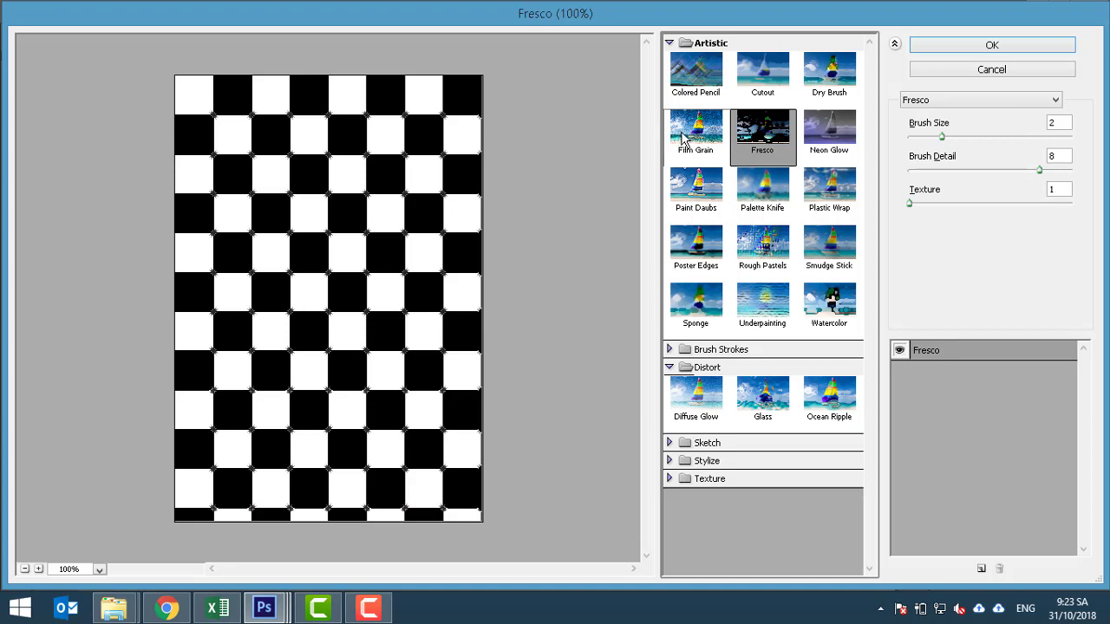
left_click(682, 139)
Step: Preview Paint Daubs with a larger brush size and sharpness 16
left_click(691, 192)
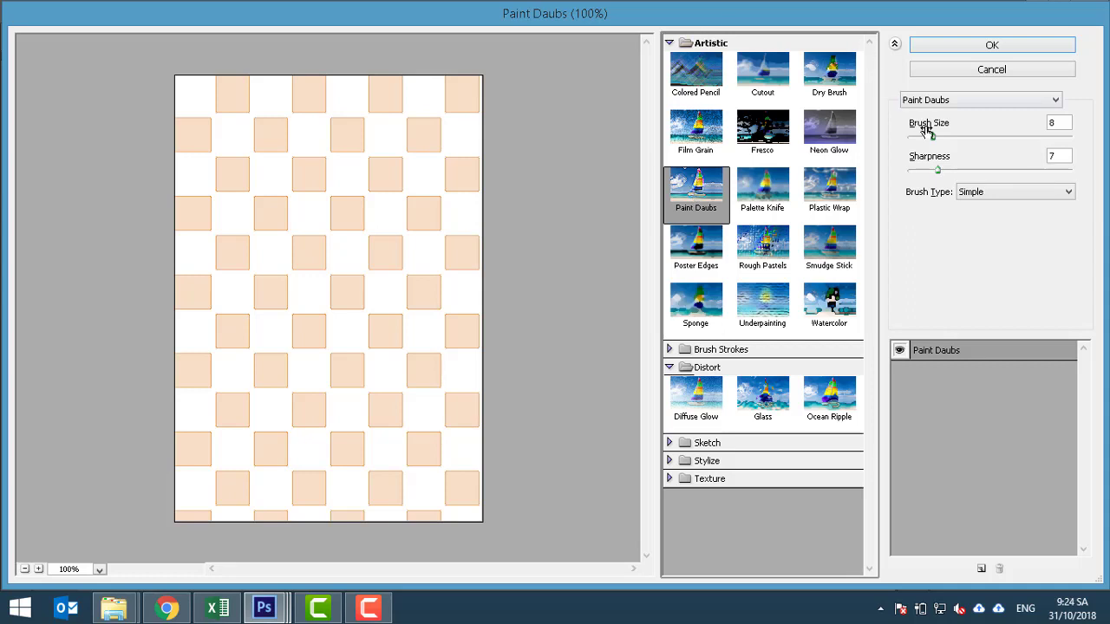
mouse_move(934, 139)
left_mouse_down()
mouse_move(957, 142)
mouse_move(974, 177)
left_mouse_up()
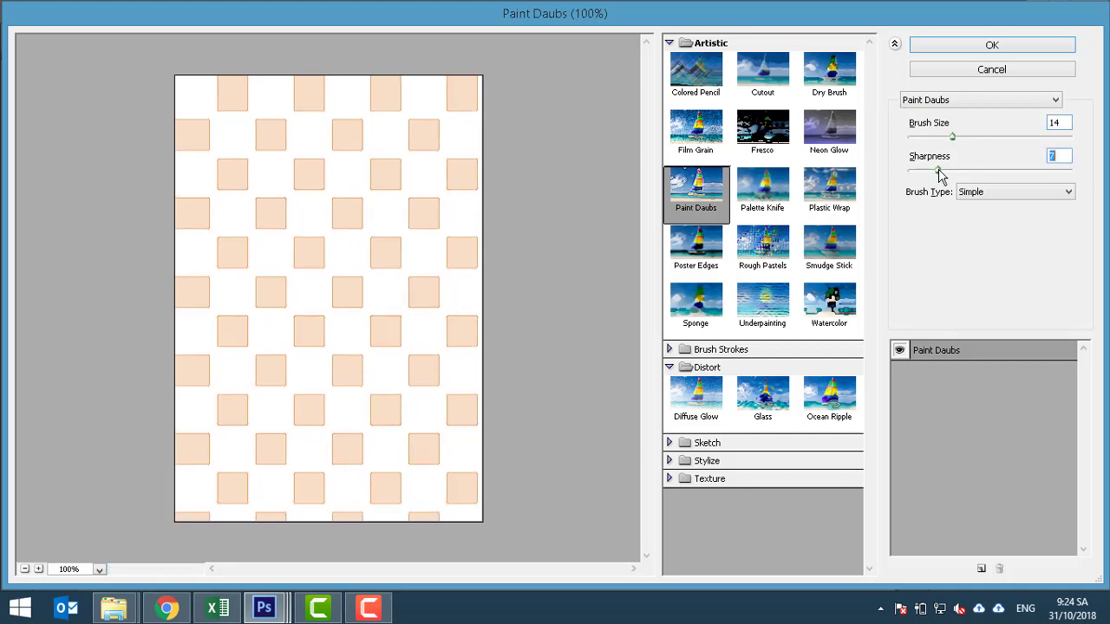
left_click(975, 178)
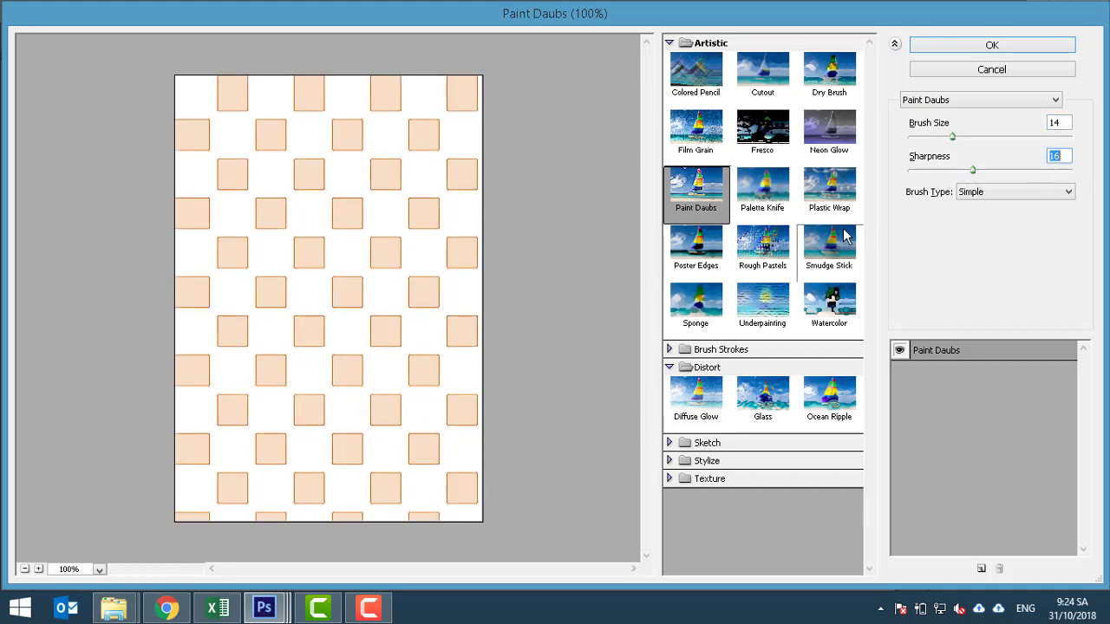
Step: Preview Palette Knife, Plastic Wrap, Rough Pastels, Underpainting, Sponge, Poster Edges, ending on Watercolor
left_click(742, 207)
left_click(828, 189)
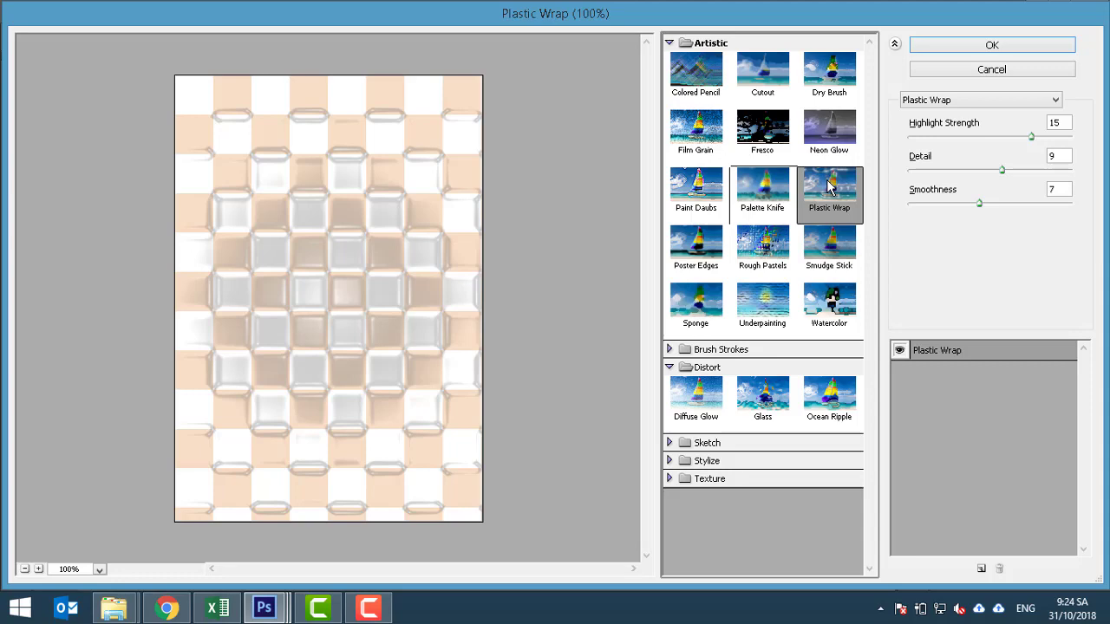
left_click(769, 246)
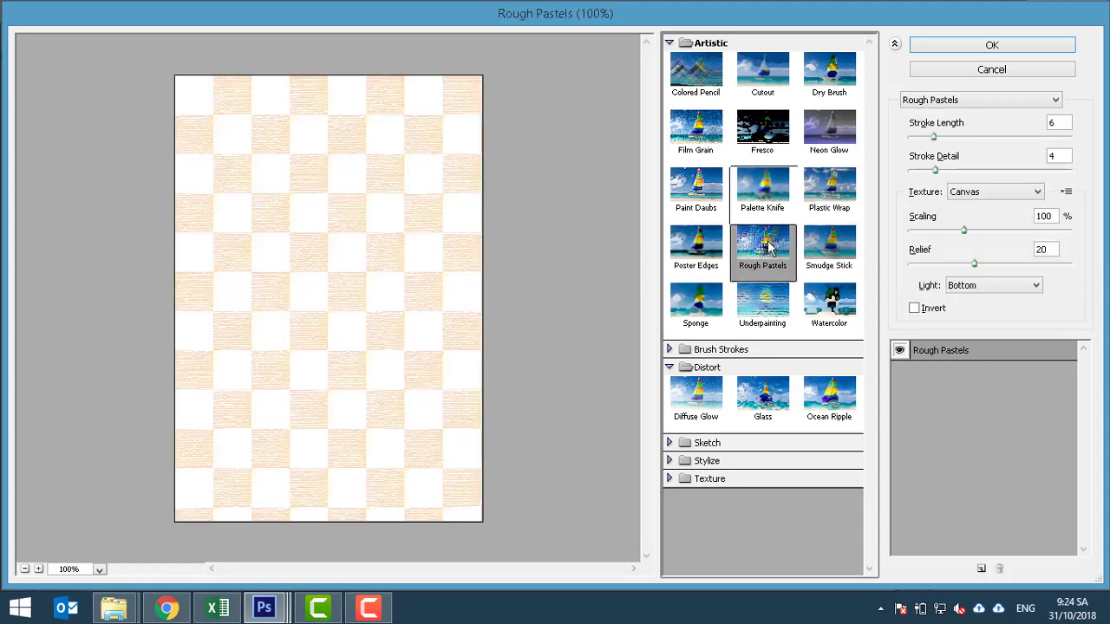
left_click(754, 296)
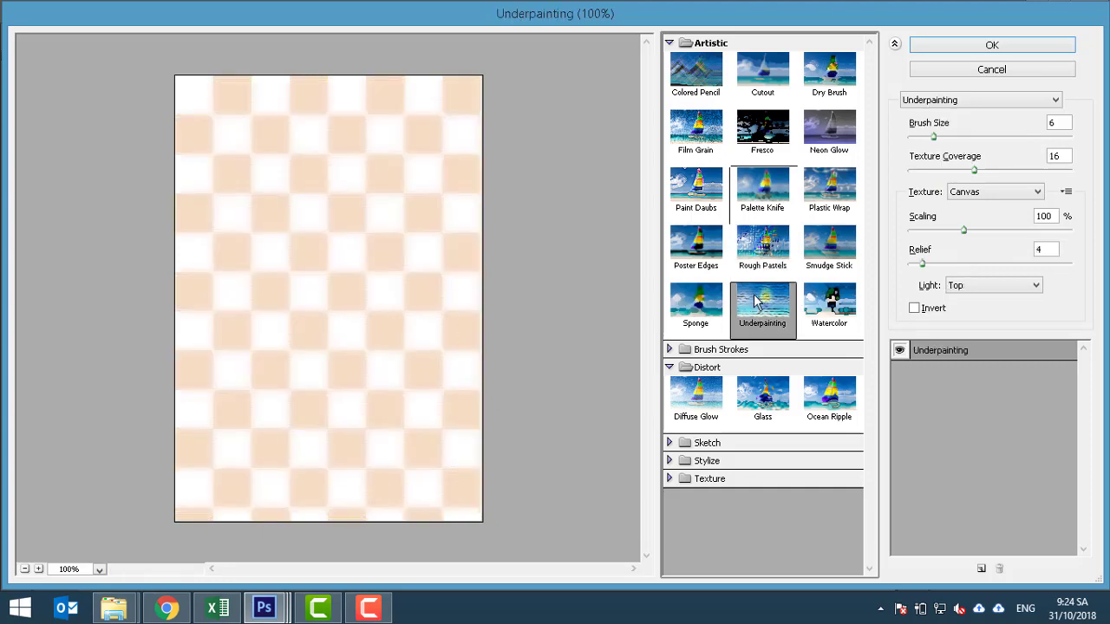
left_click(678, 307)
left_click(694, 252)
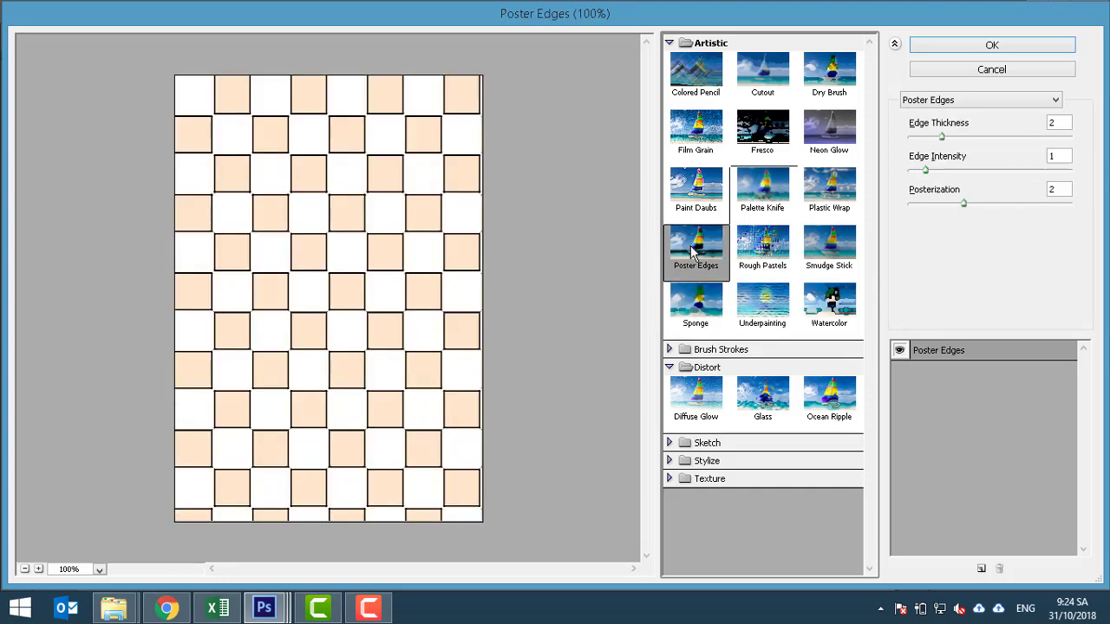
left_click(837, 298)
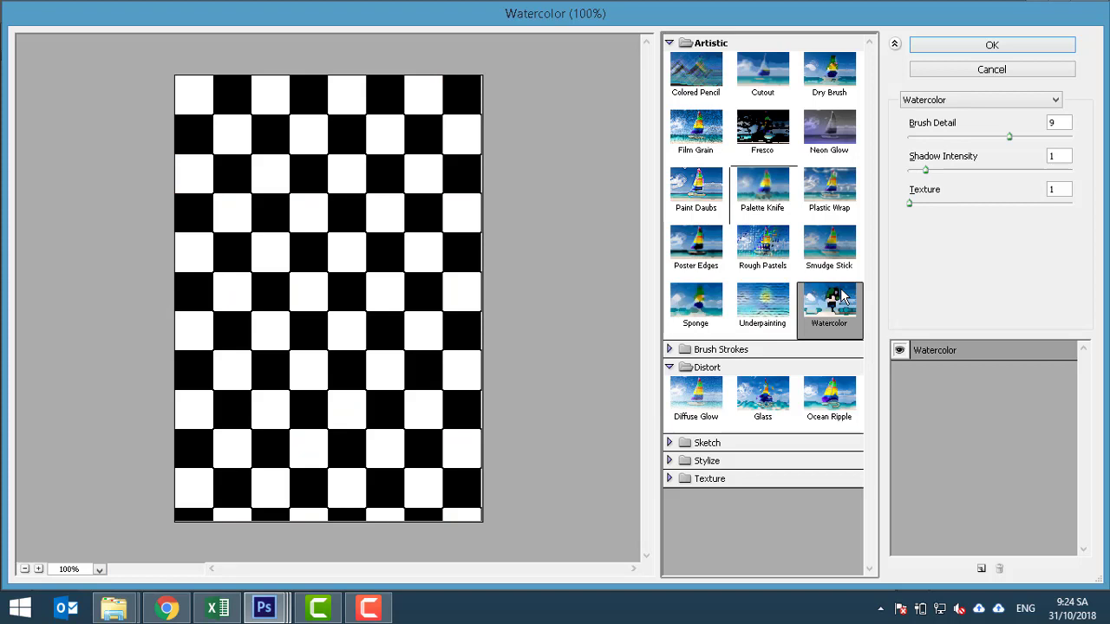
Step: Preview the Brush Strokes filters, from Accented Edges through Sprayed Strokes
left_click(671, 350)
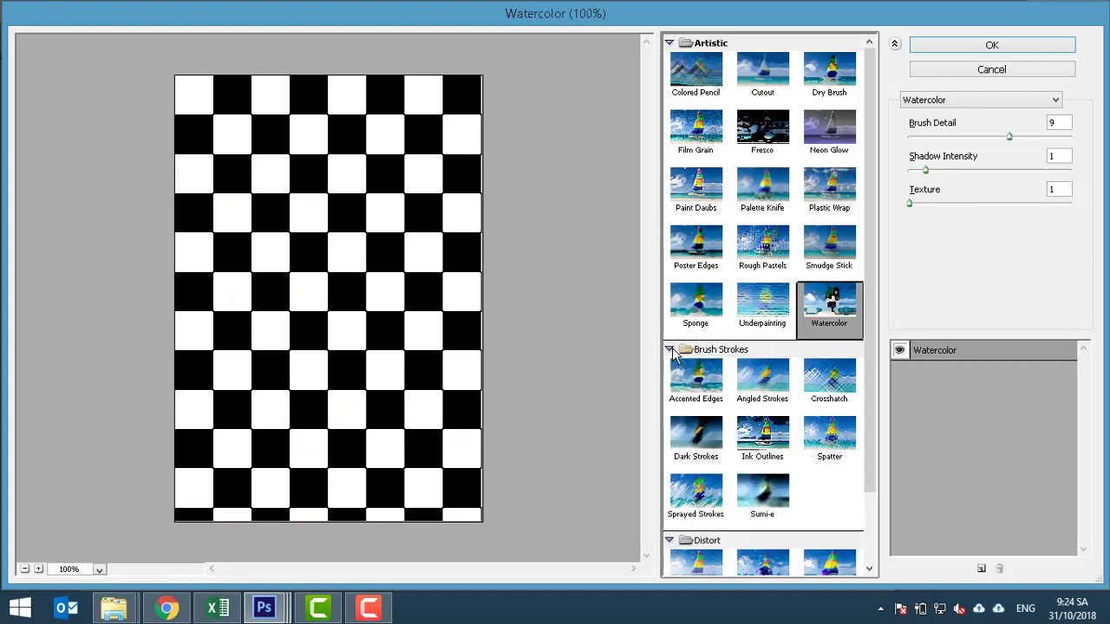
left_click(703, 386)
scroll(707, 390, "down", 2)
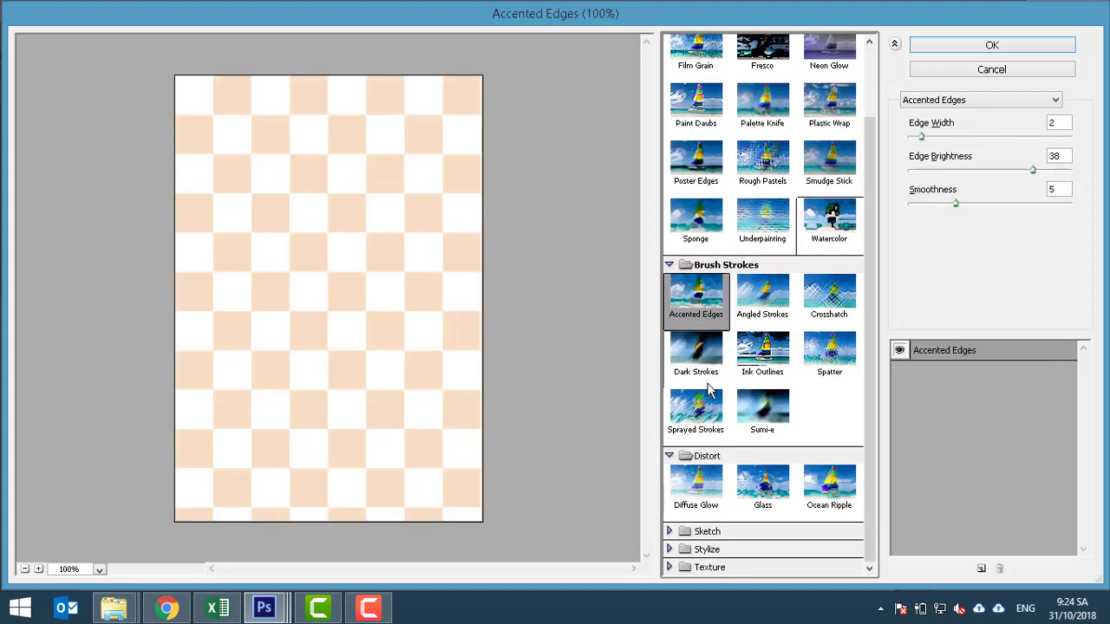
left_click(747, 294)
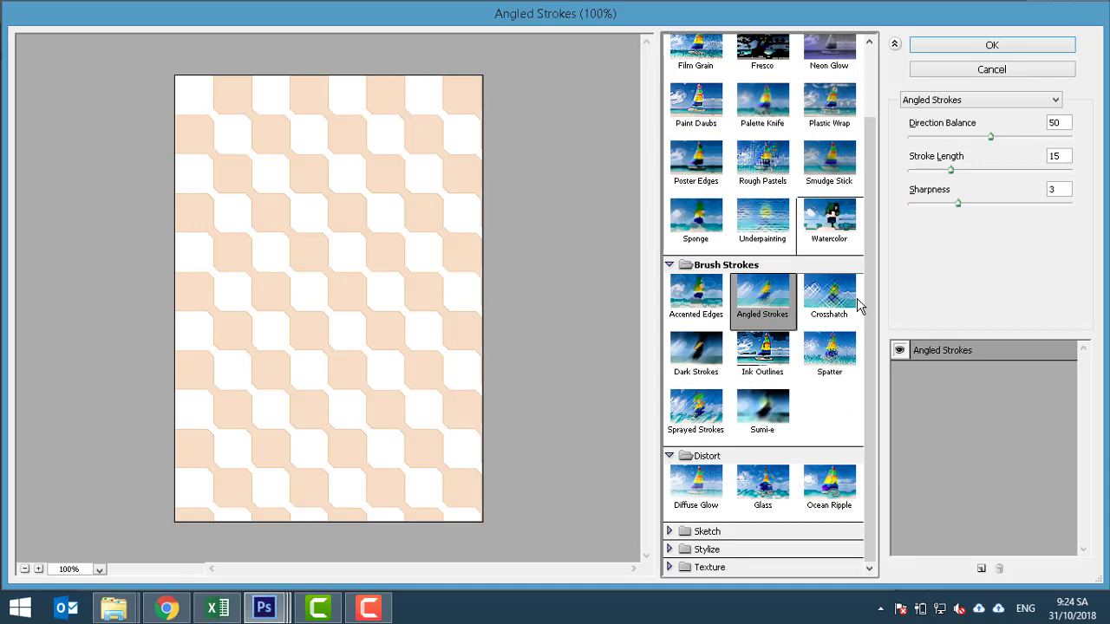
left_click(859, 303)
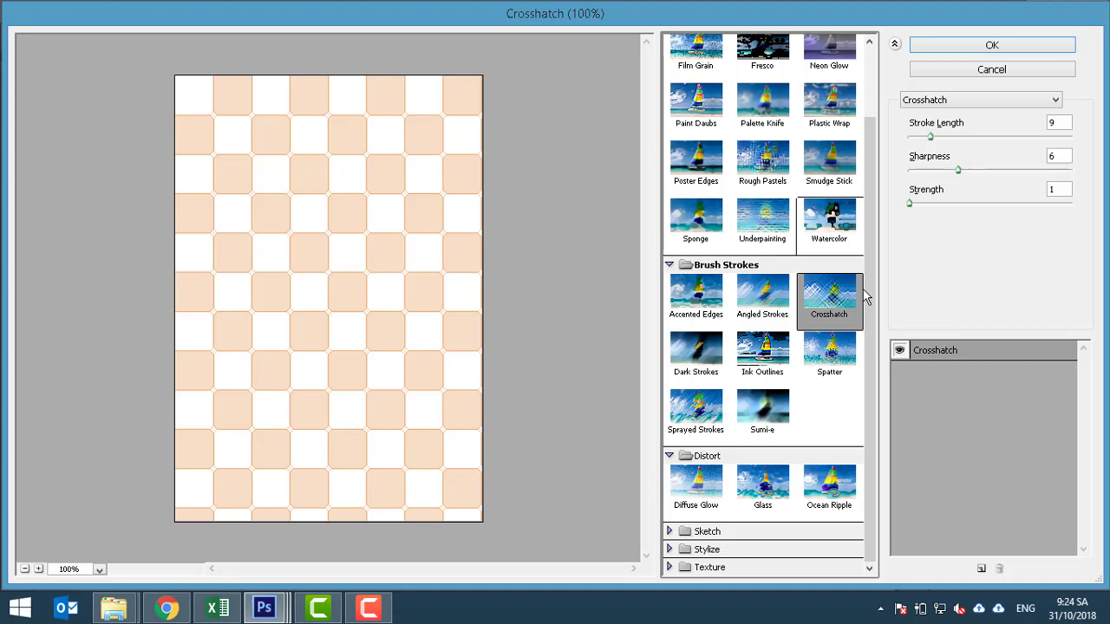
left_click(834, 348)
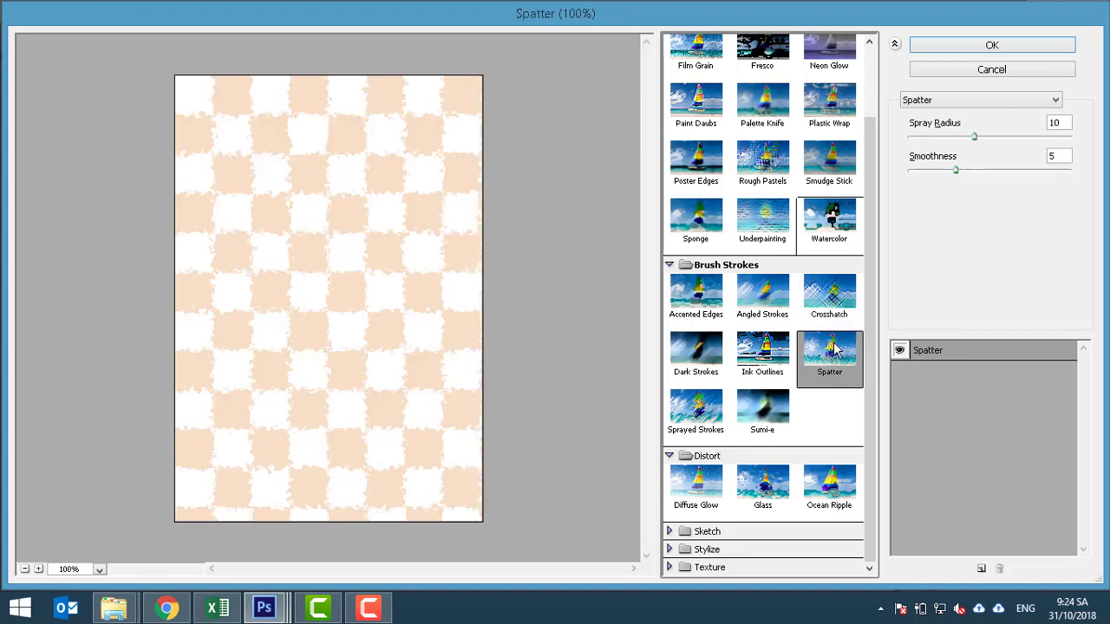
left_click(774, 354)
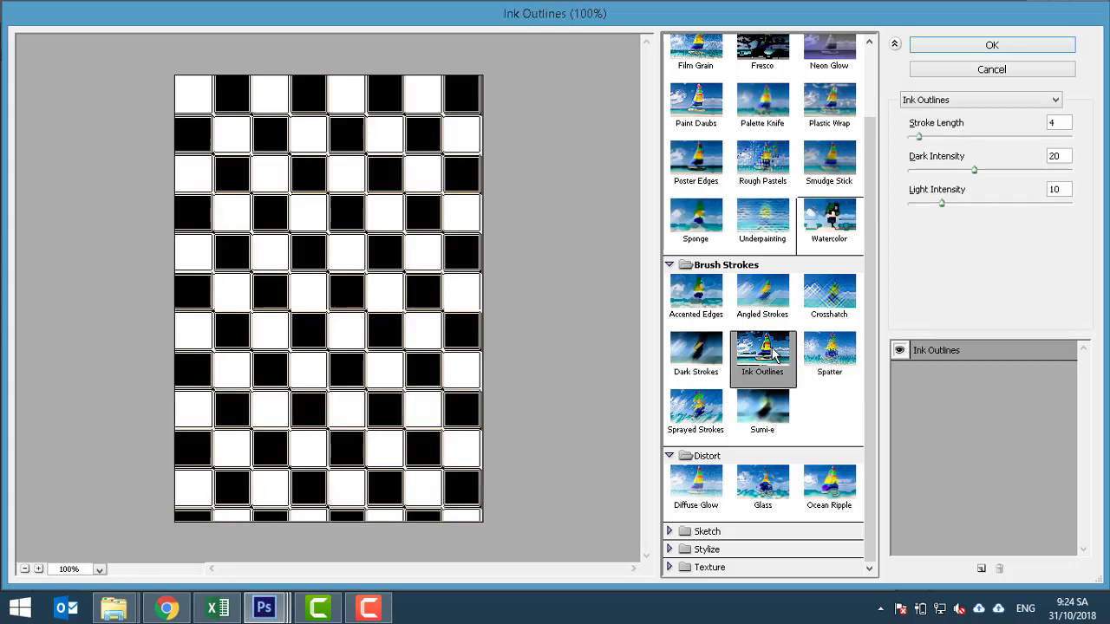
left_click(694, 355)
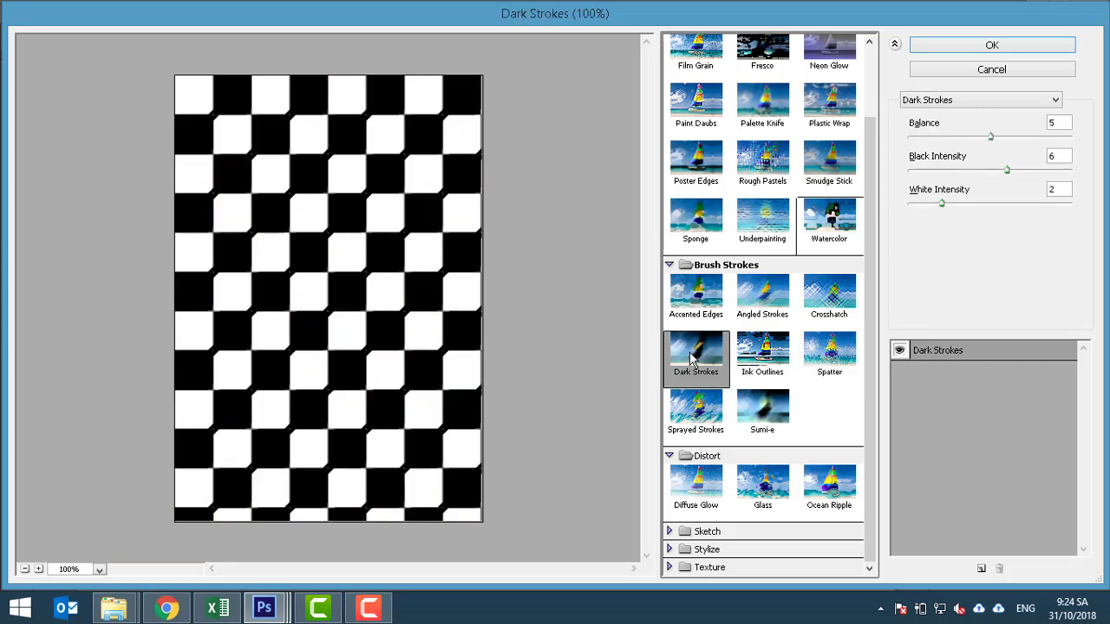
left_click(685, 411)
Step: Return to the Glass distortion and apply the frosted glass effect to Layer 1
left_click(691, 485)
left_click(768, 492)
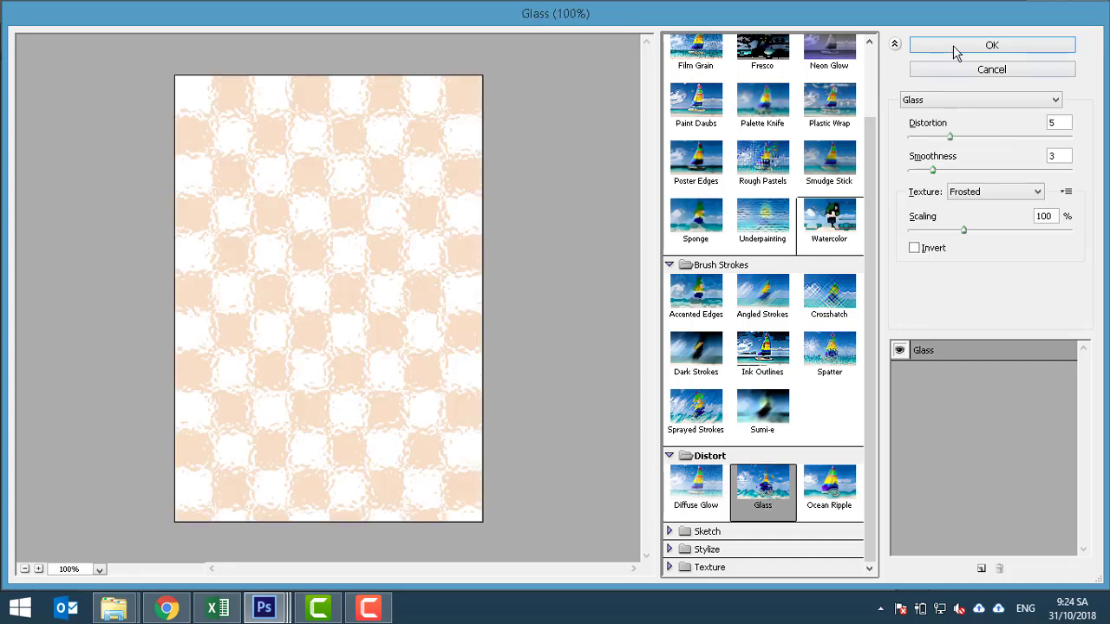
left_click(953, 45)
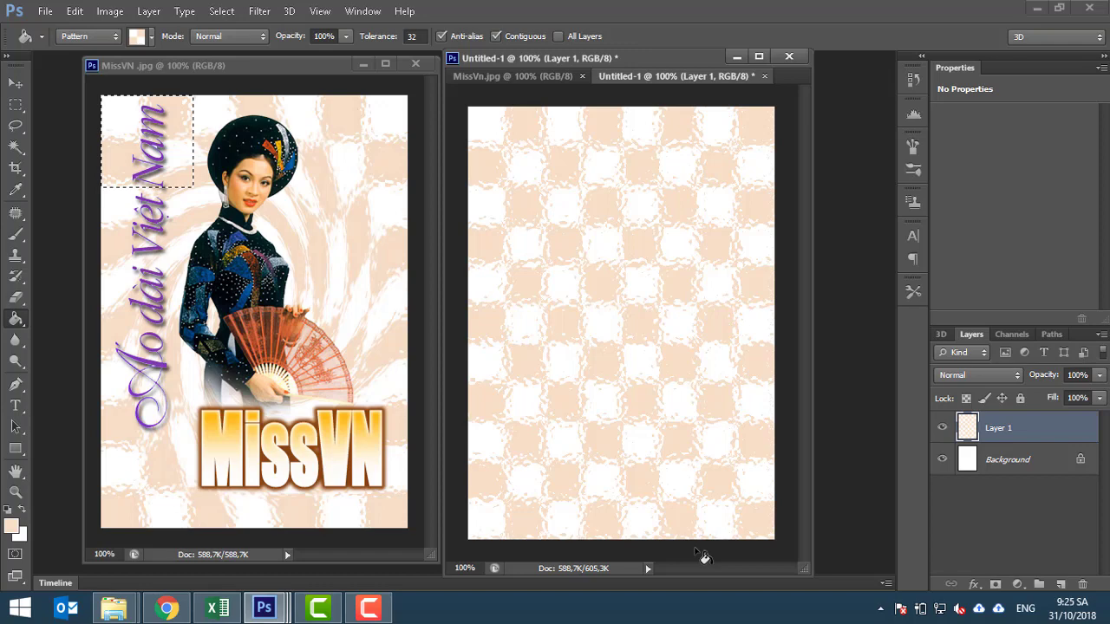
Step: Apply a Twirl distortion with a 190° angle to the frosted checkerboard
left_click(260, 11)
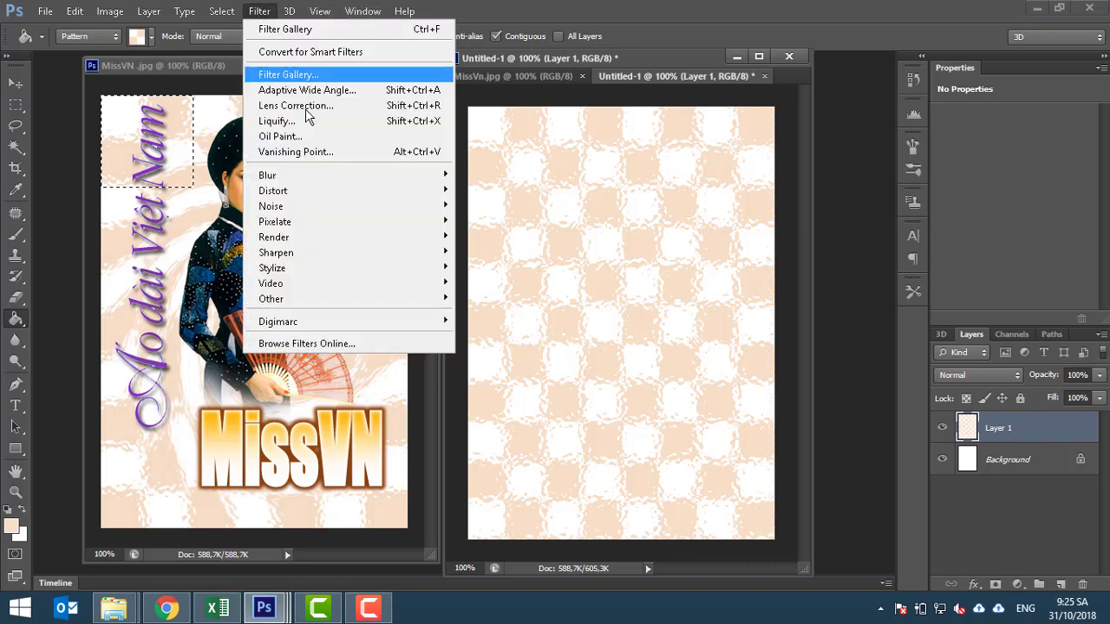
mouse_move(273, 190)
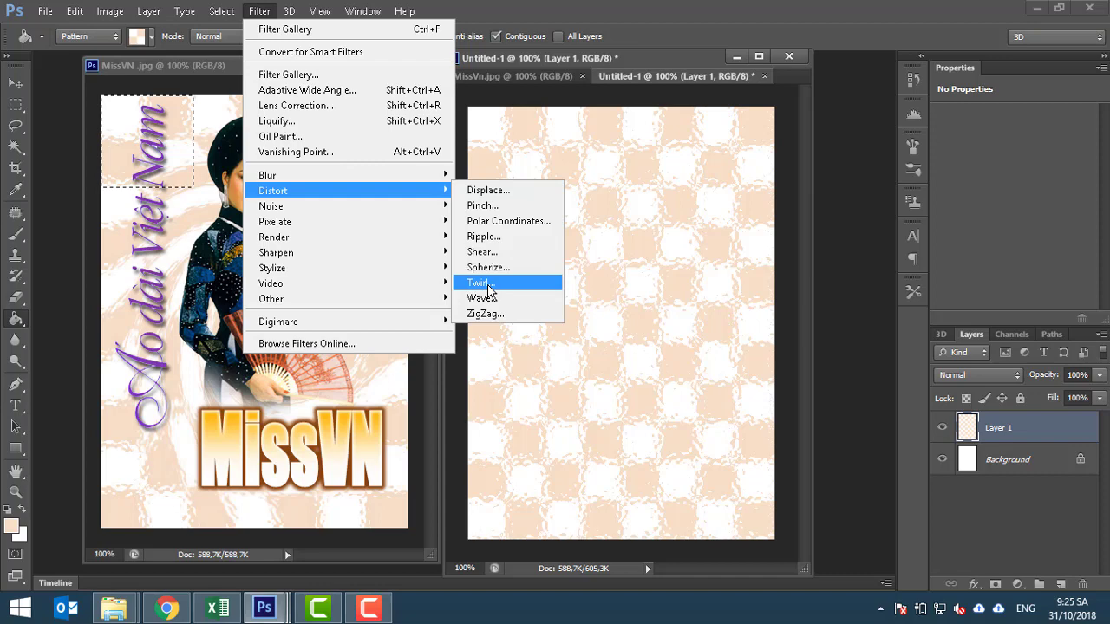
left_click(490, 290)
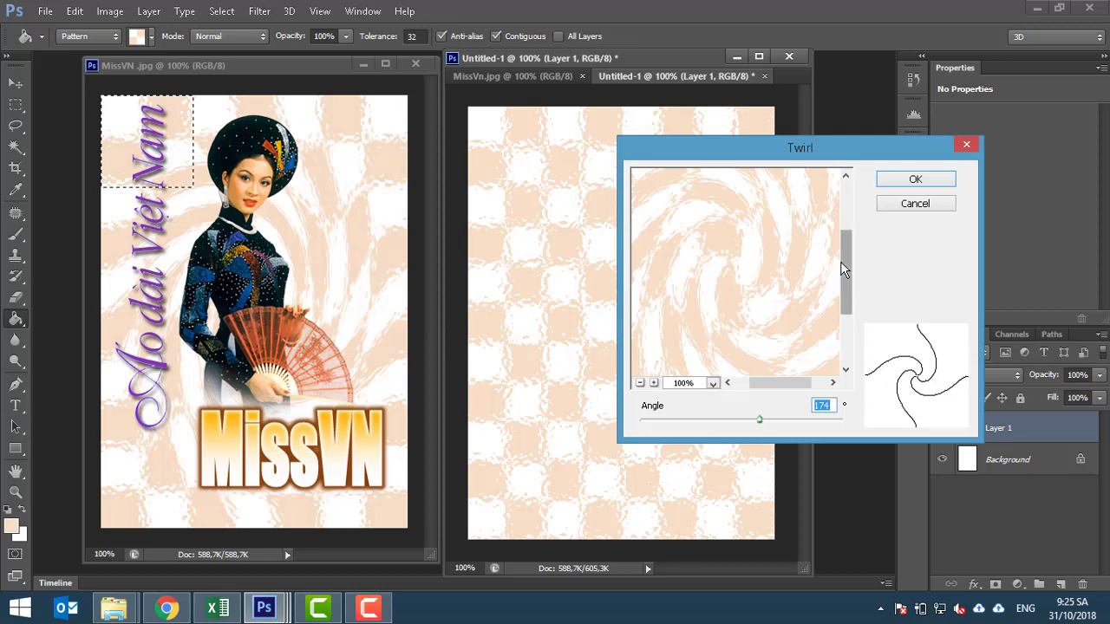
mouse_move(844, 262)
left_mouse_down()
mouse_move(849, 219)
mouse_move(872, 261)
left_mouse_up()
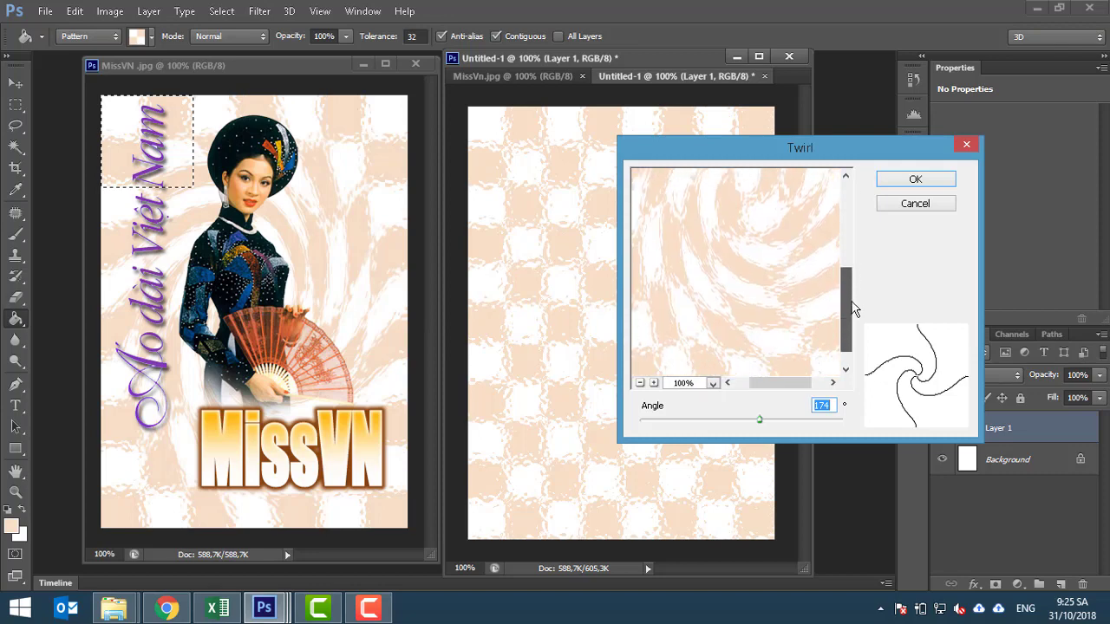
mouse_move(760, 420)
left_mouse_down()
mouse_move(803, 420)
mouse_move(653, 421)
mouse_move(762, 423)
left_mouse_up()
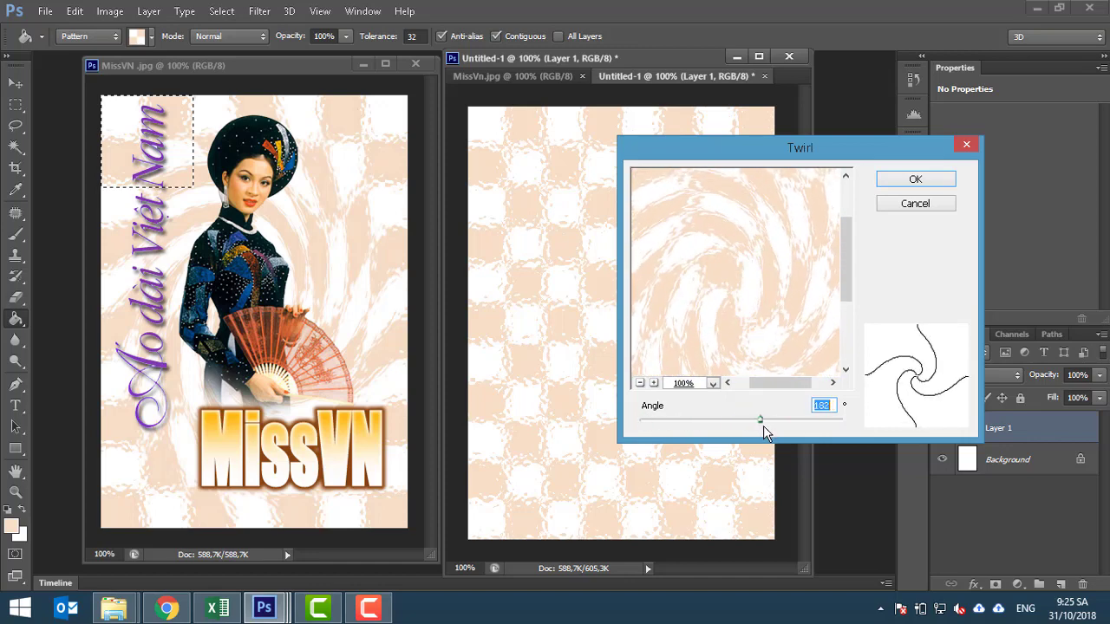
left_click(893, 179)
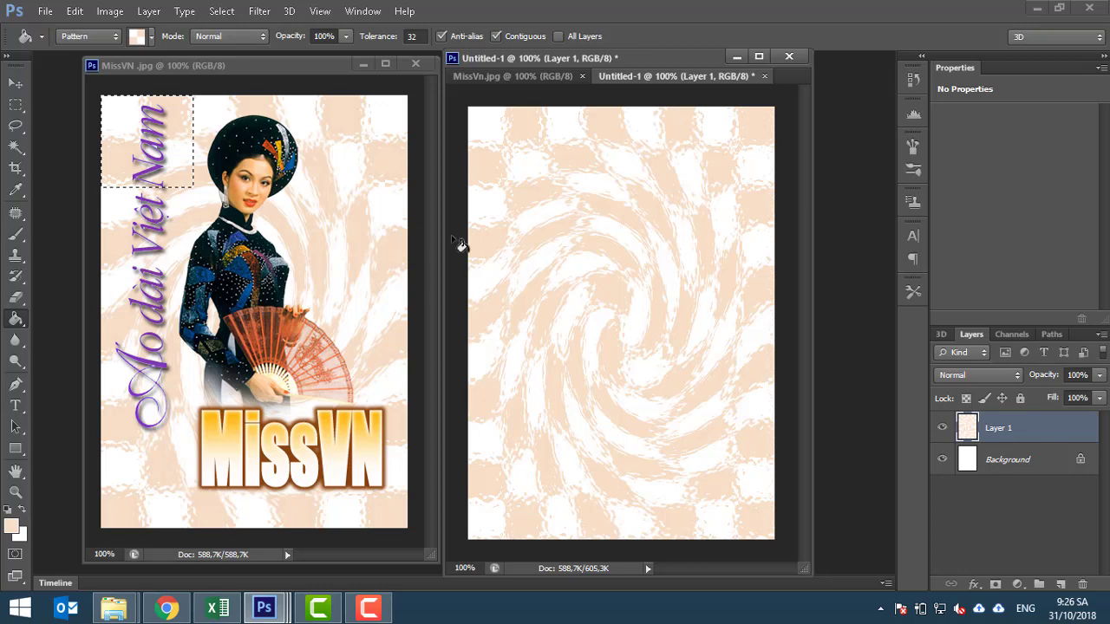
Step: Type the MissVN title at 24 pt and move it lower and right
left_click(15, 405)
left_click(510, 443)
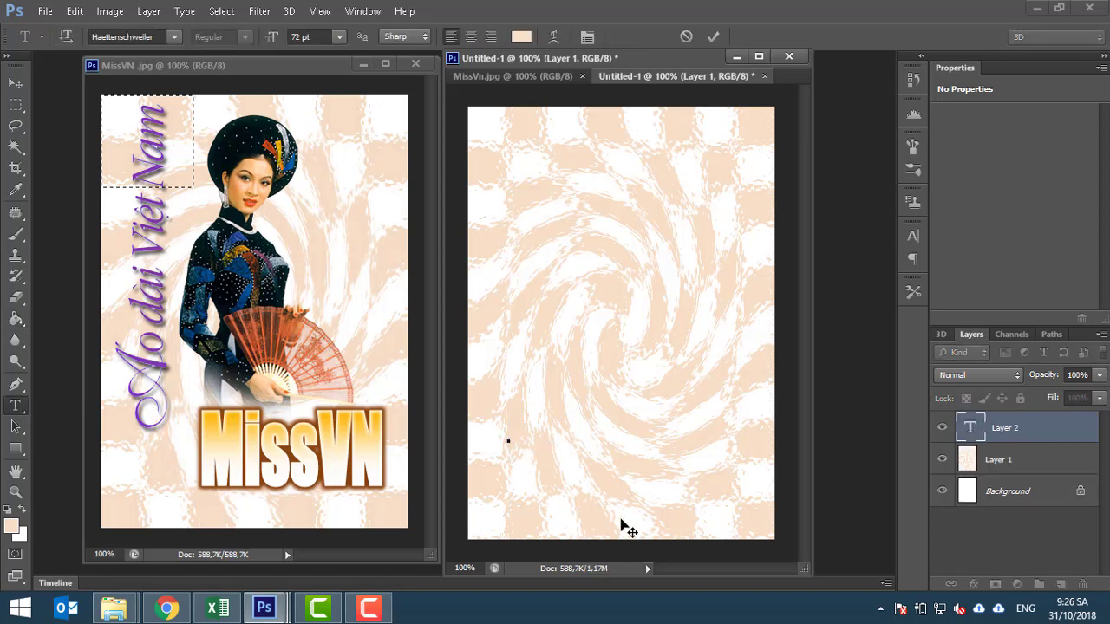
left_click(339, 39)
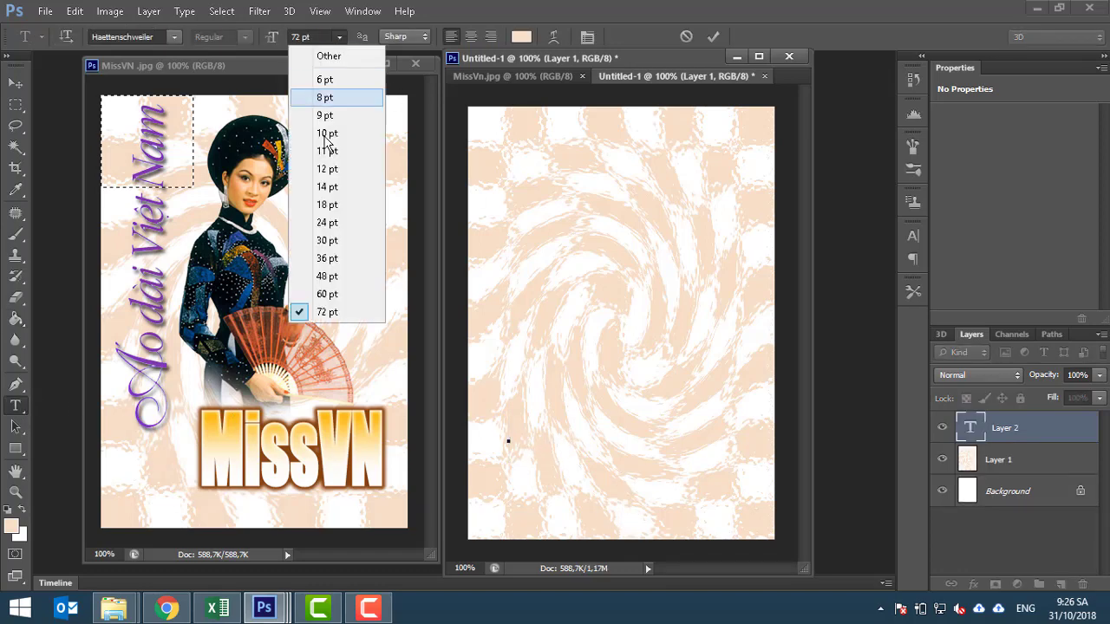
left_click(333, 284)
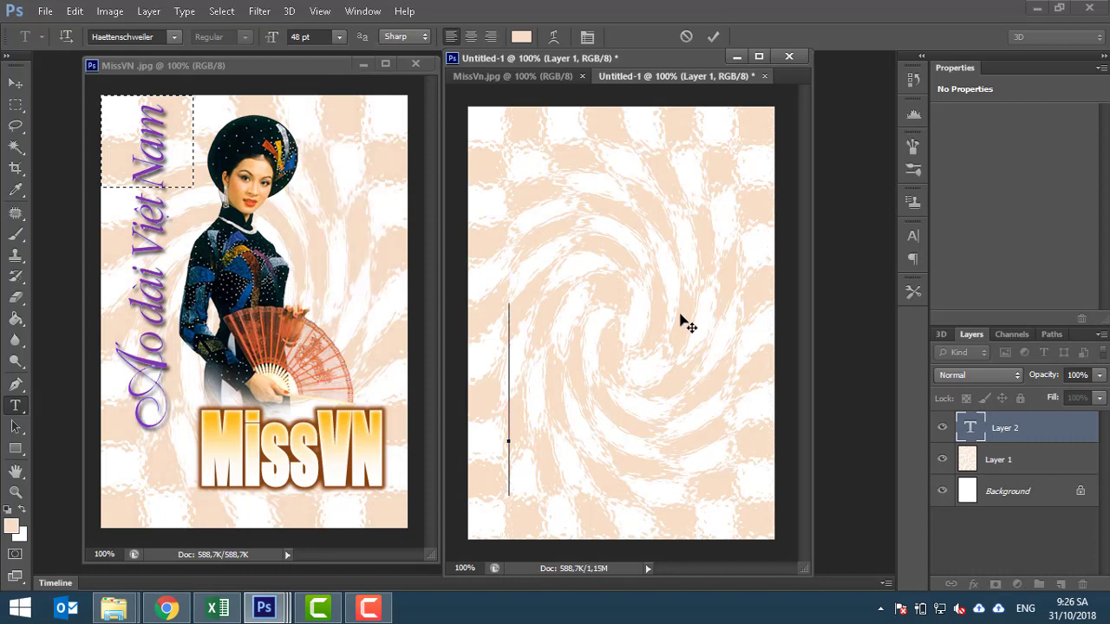
type("Mi")
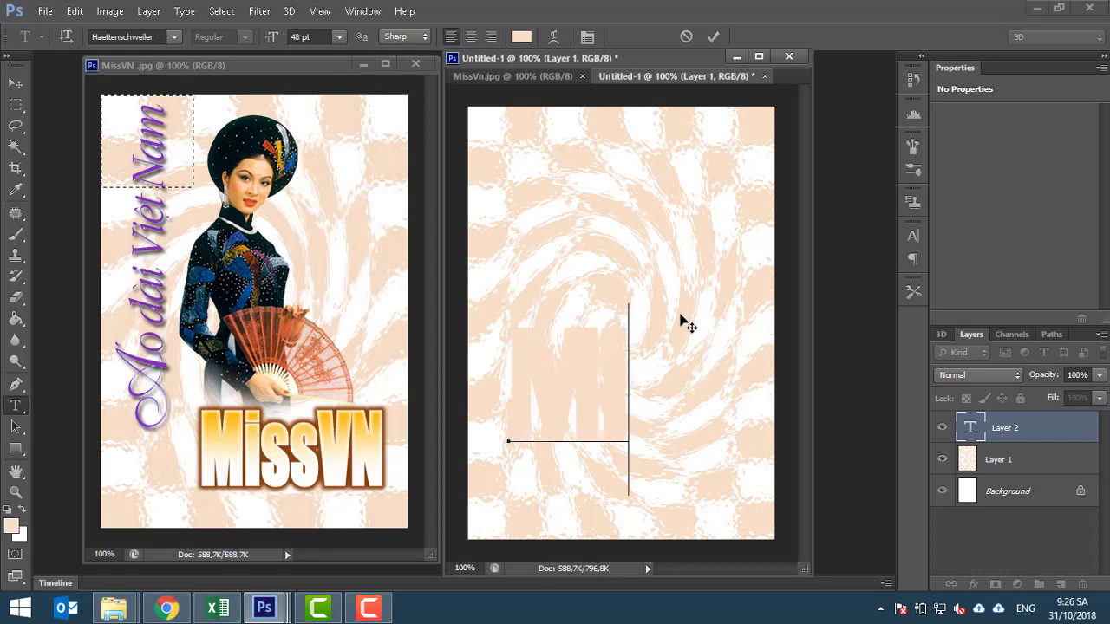
type("s")
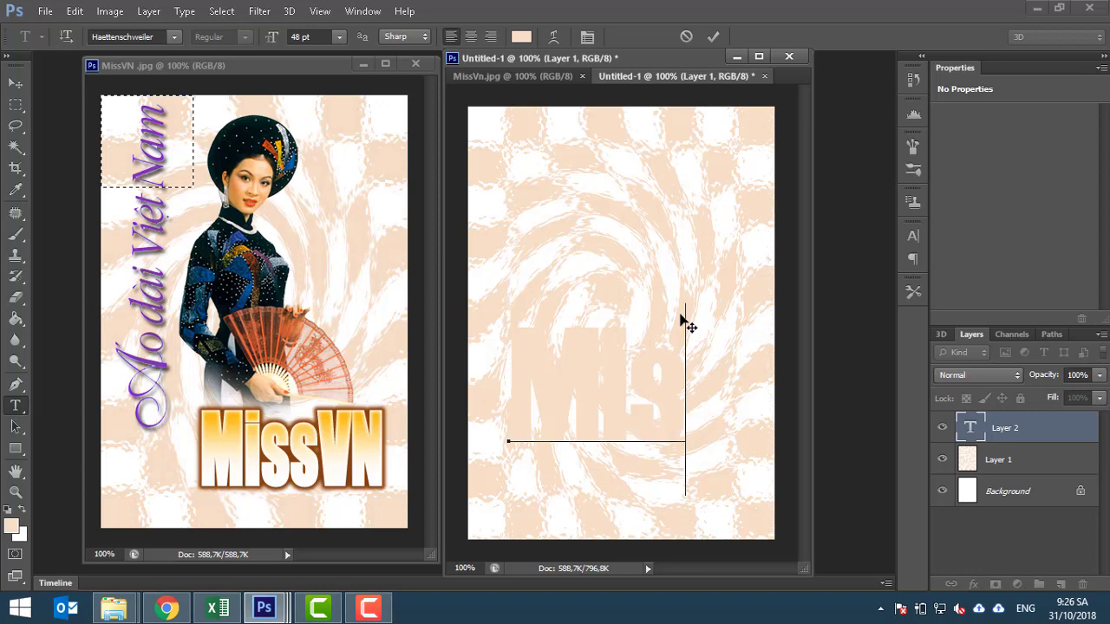
type("s")
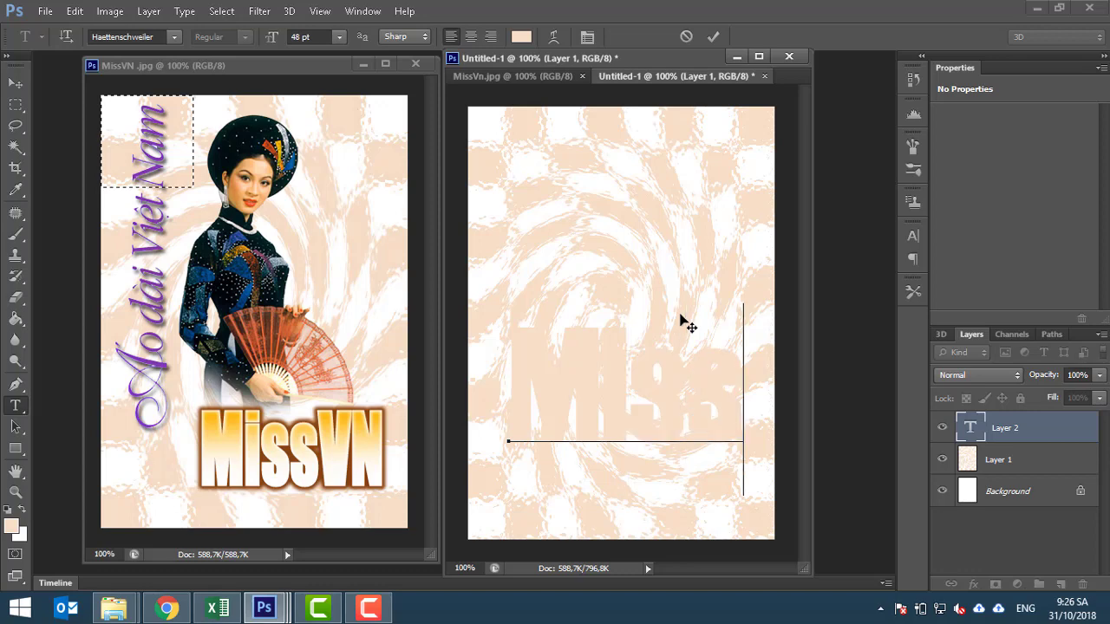
type("V")
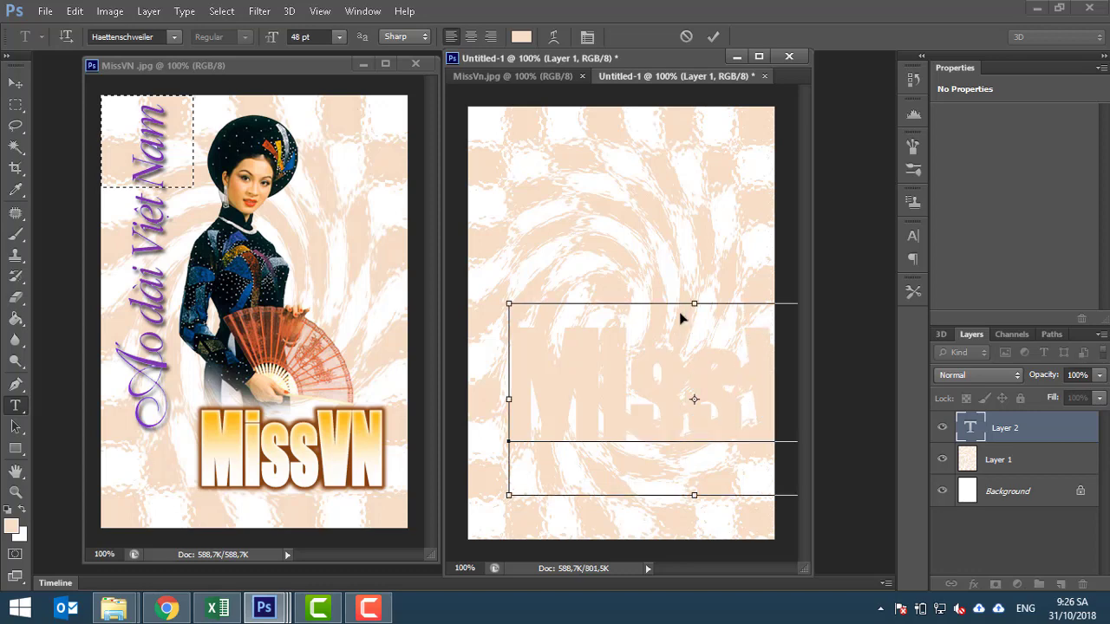
key("ctrl+a")
left_click(338, 37)
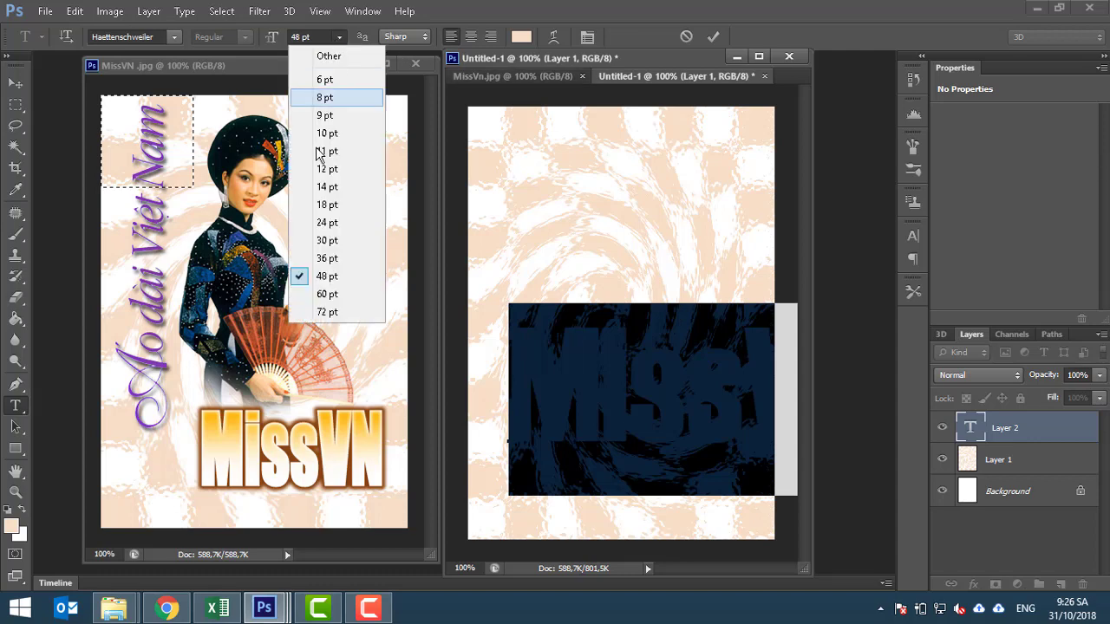
left_click(322, 221)
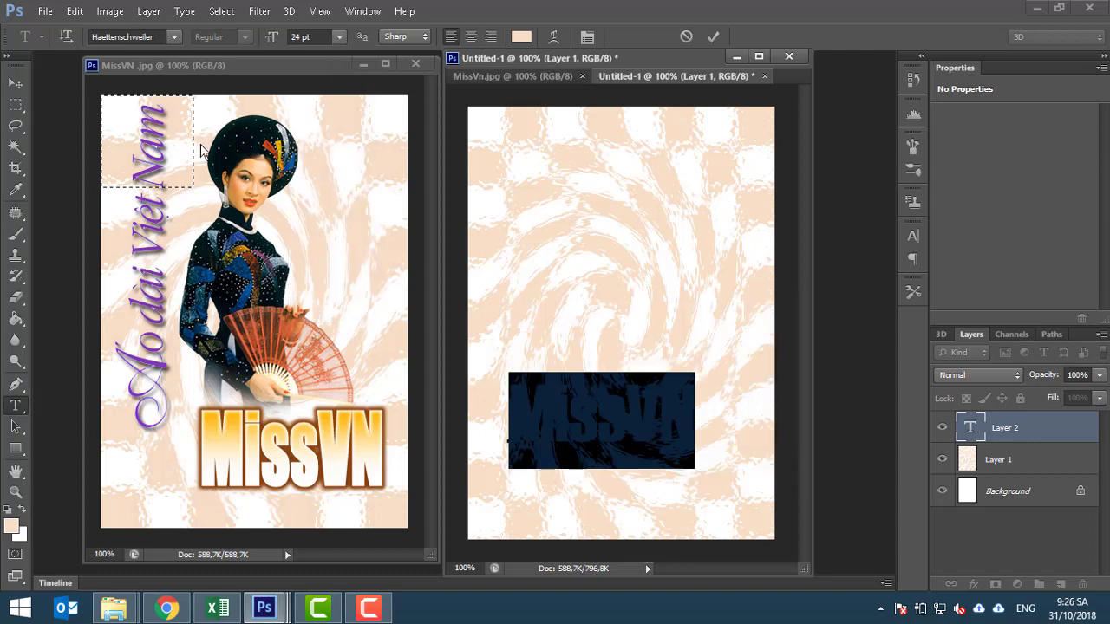
left_click(19, 85)
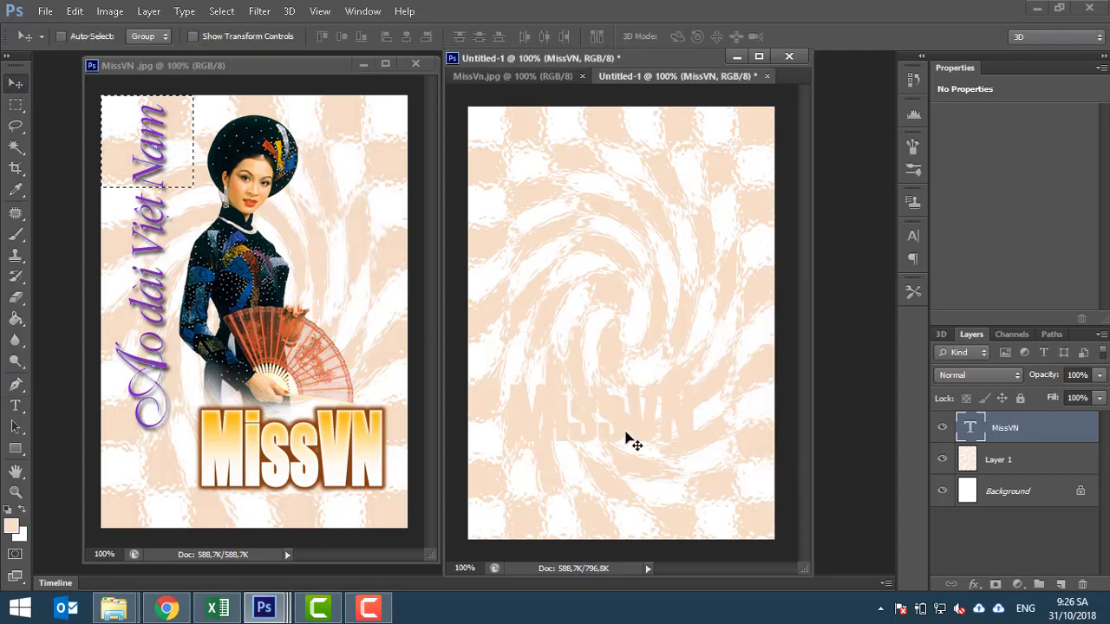
left_click_drag(639, 423, 670, 452)
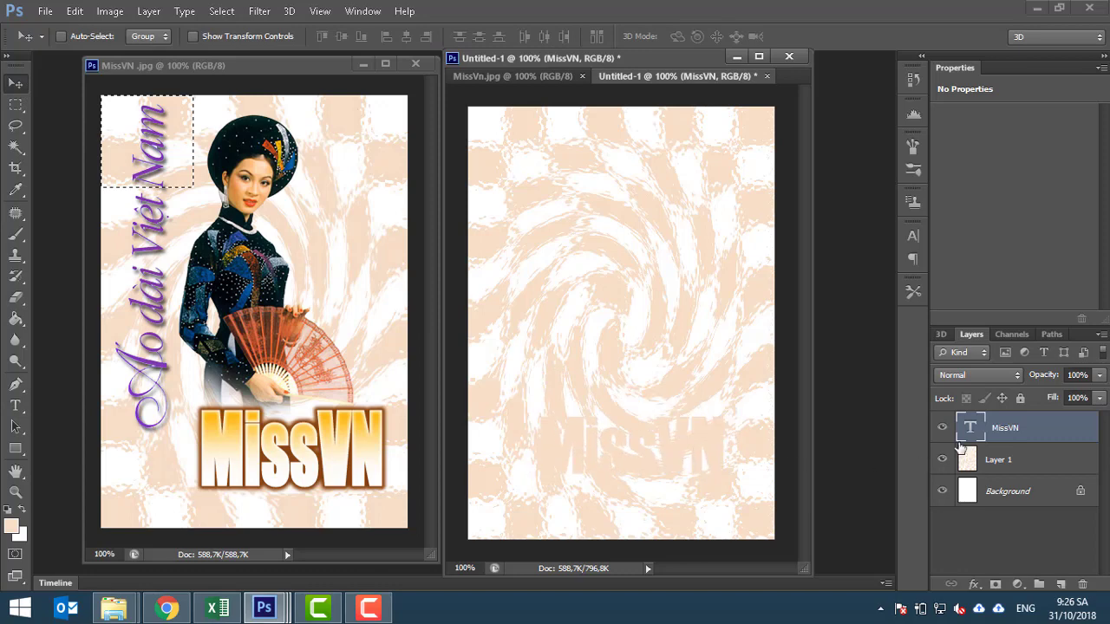
Step: Change the MissVN text colour to pure blue 2400ff
left_click(15, 404)
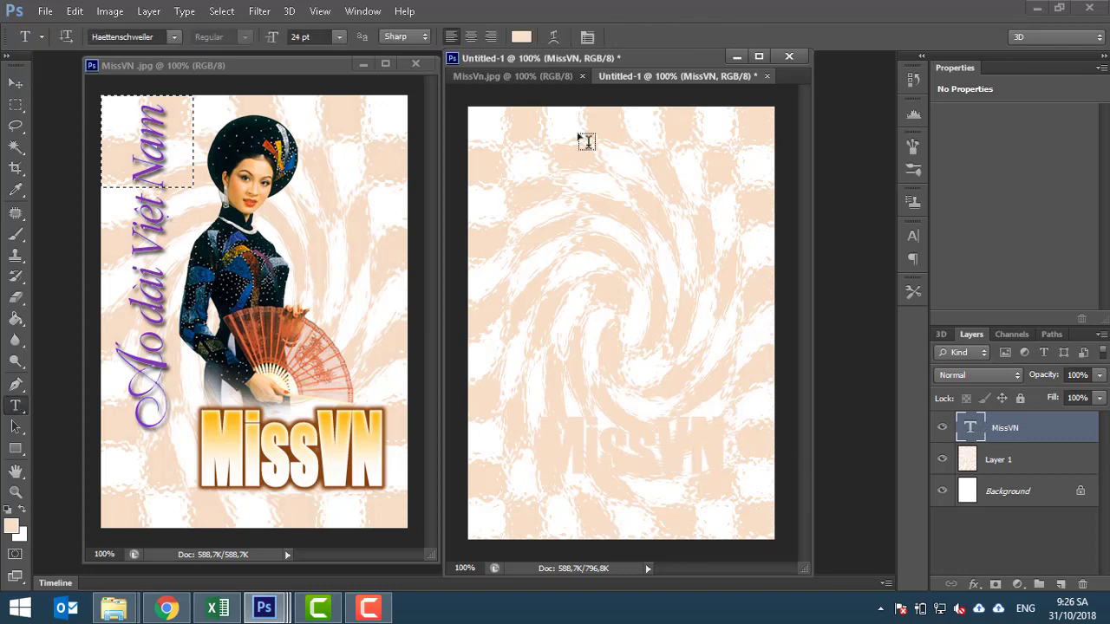
left_click(521, 36)
left_click(328, 277)
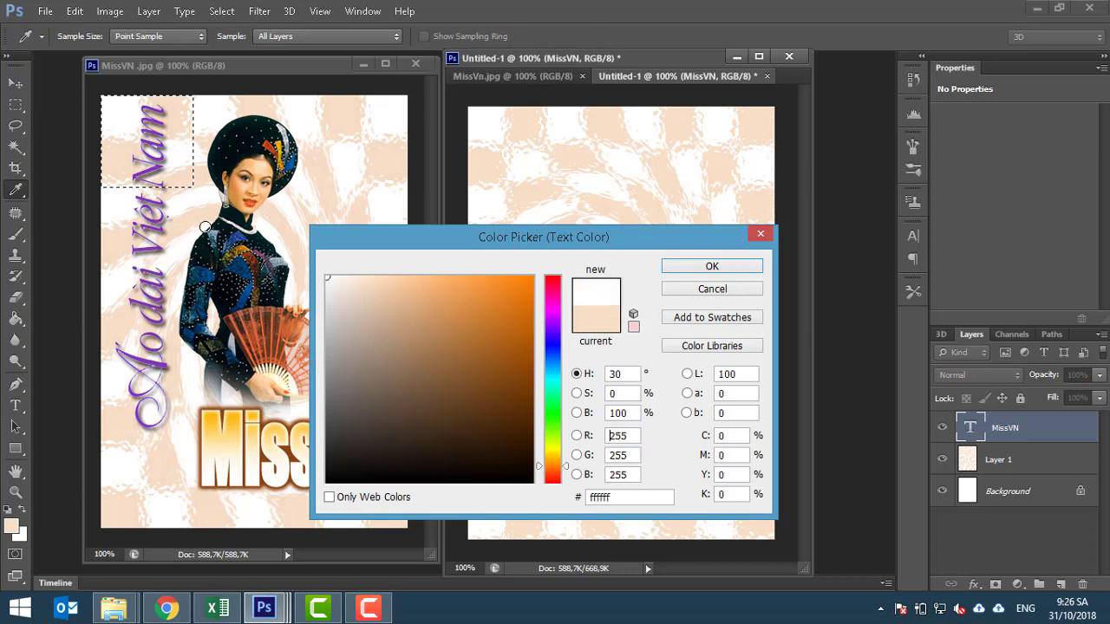
left_click(552, 340)
left_click_drag(519, 297, 534, 276)
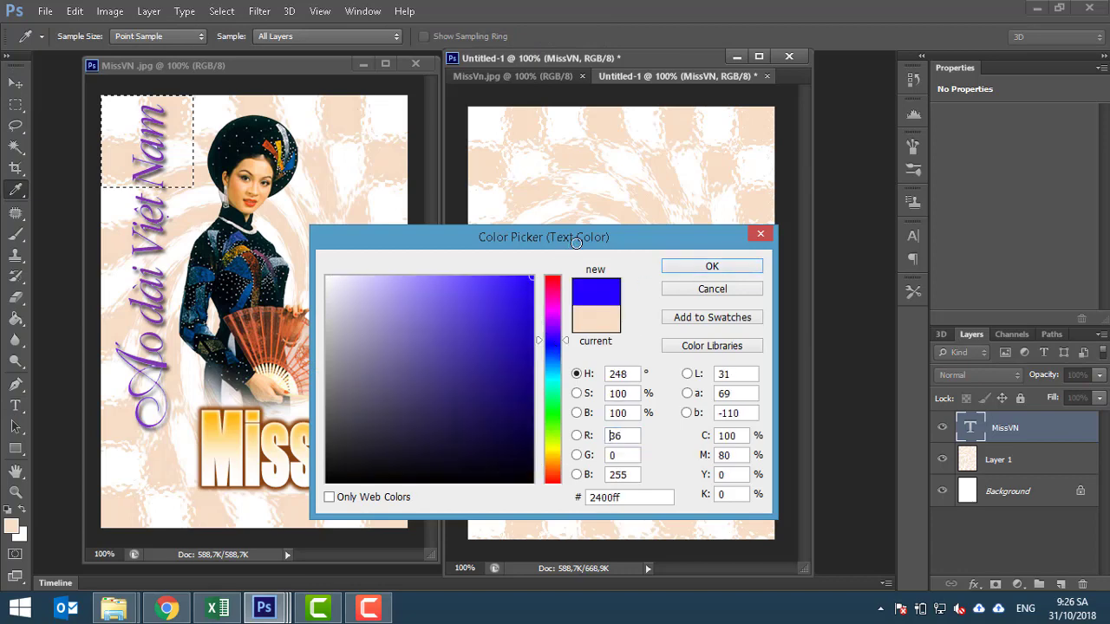
left_click(725, 267)
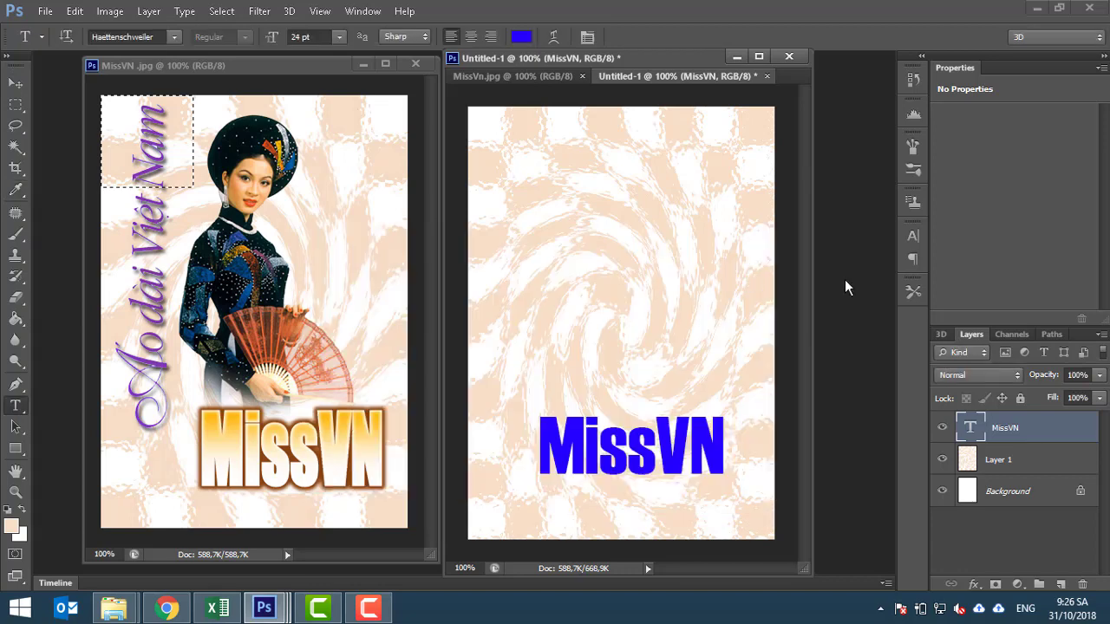
Step: Free-transform the MissVN text to stretch it taller and slightly wider
left_click(18, 84)
key("ctrl+t")
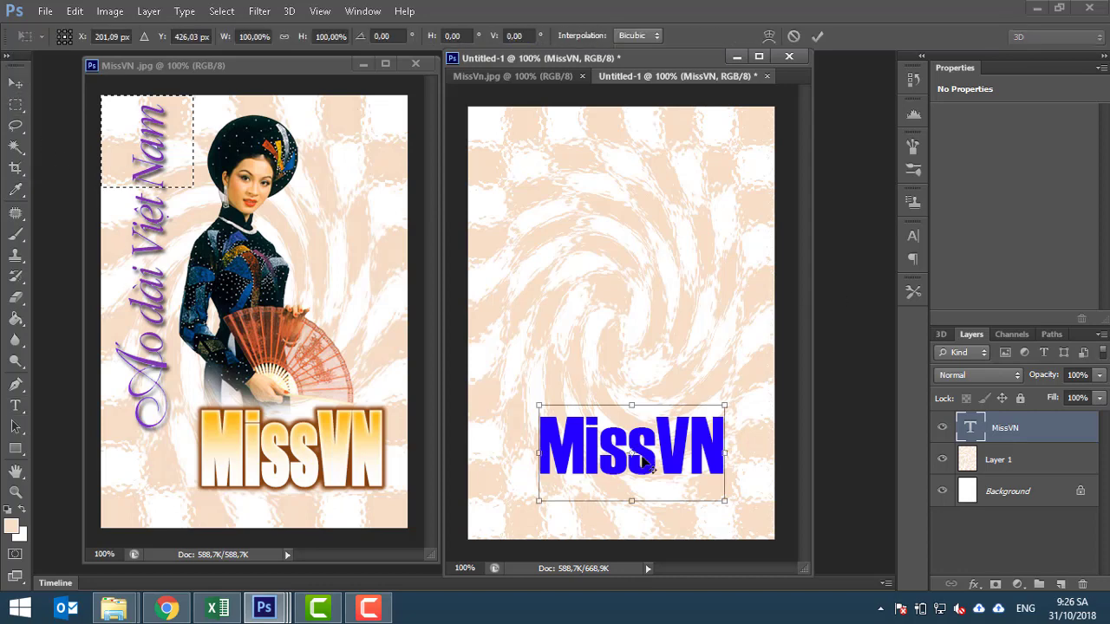
left_click_drag(632, 402, 632, 388)
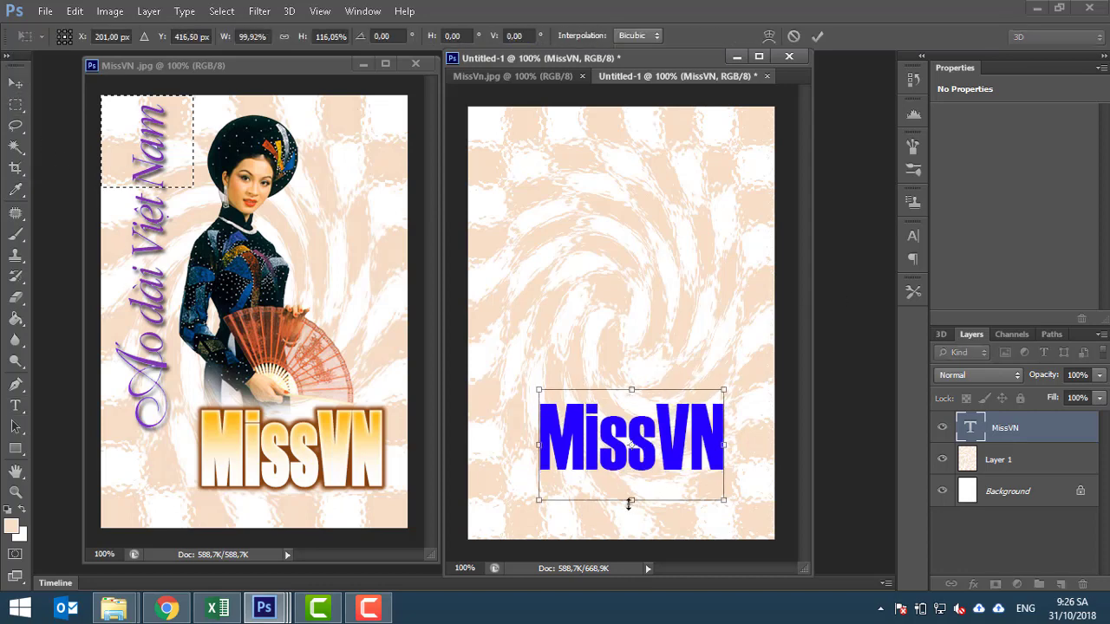
left_click_drag(631, 500, 631, 517)
left_click_drag(537, 455, 528, 455)
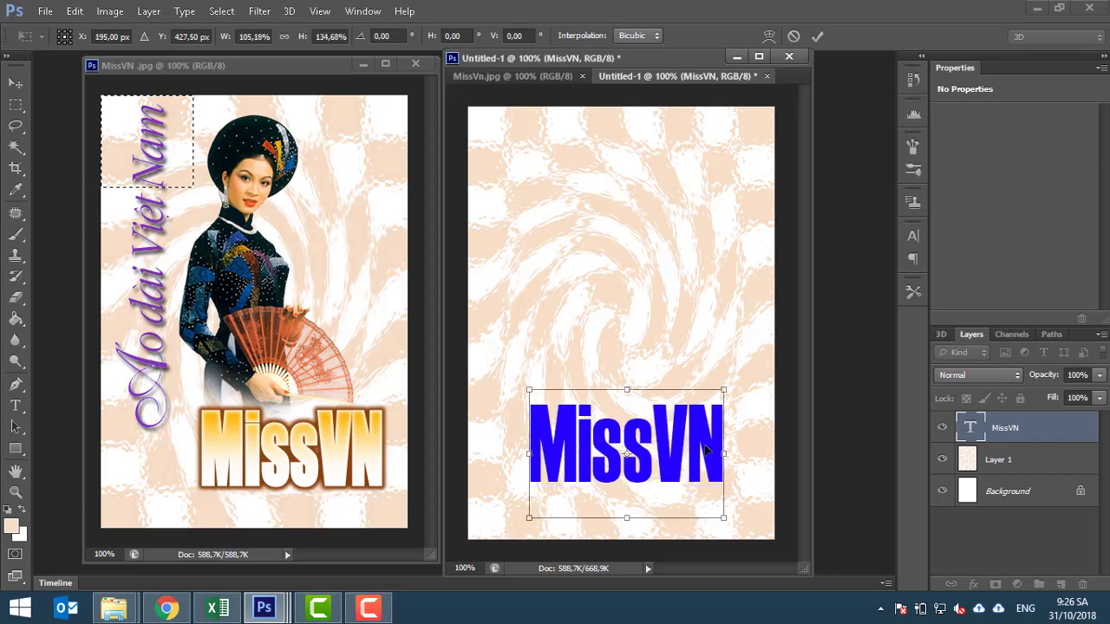
left_click_drag(702, 438, 718, 445)
key("Return")
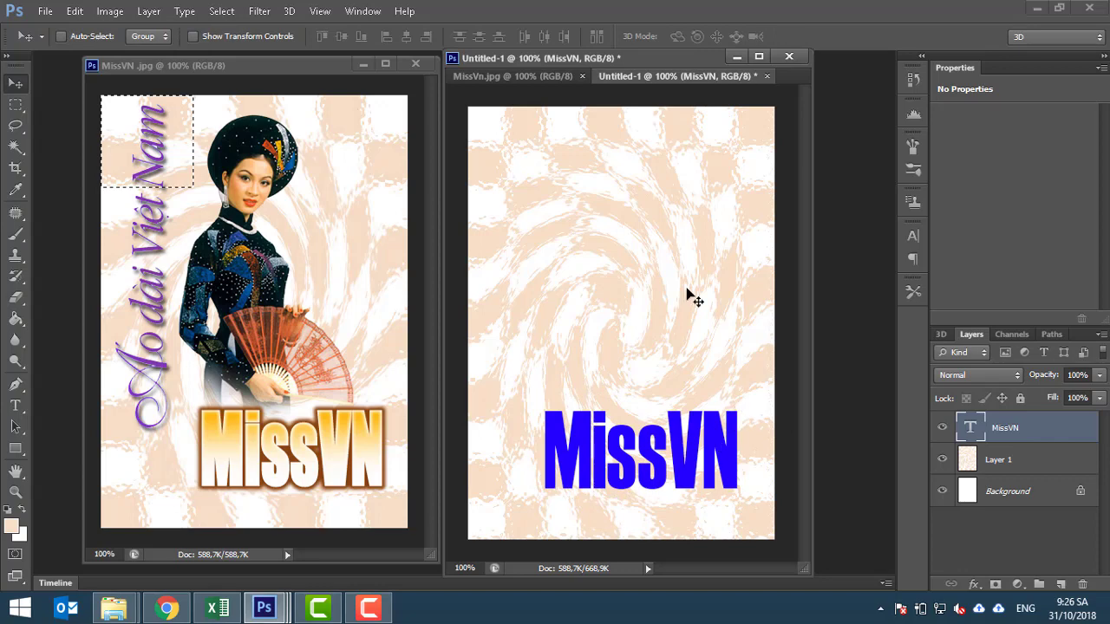
Step: Switch the MissVN font to Impact and shift it left to fit the canvas
left_click(16, 407)
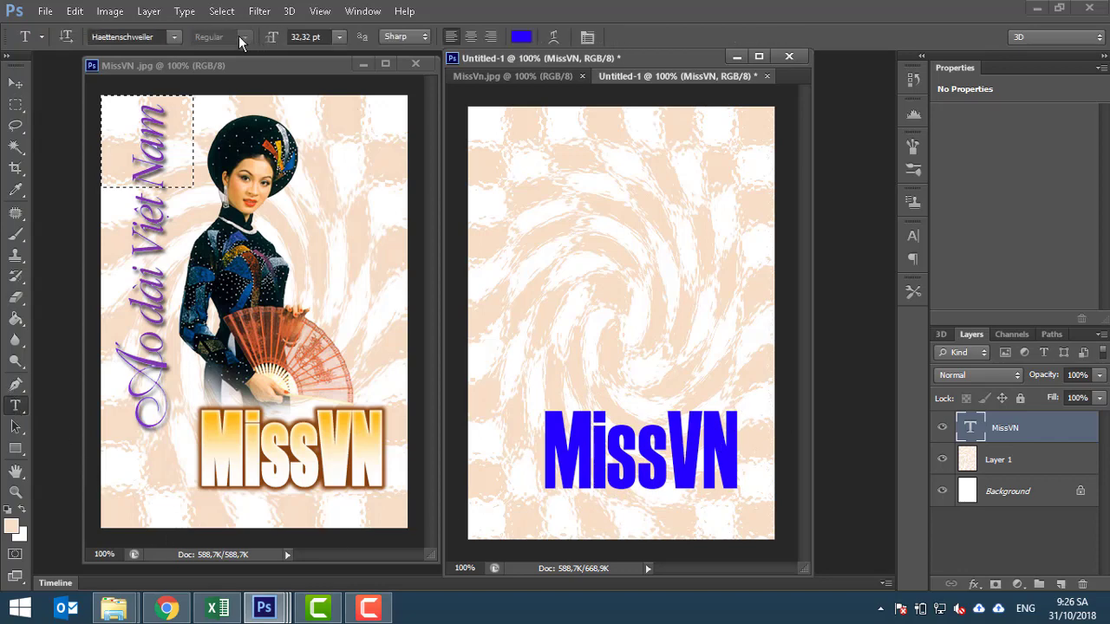
left_click(172, 38)
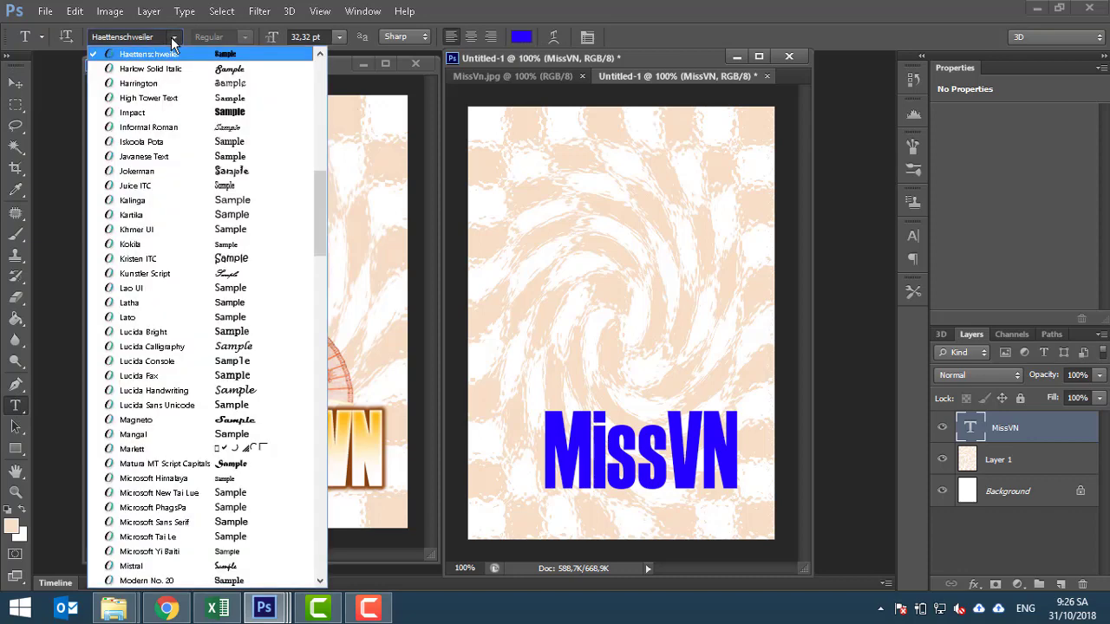
left_click(173, 110)
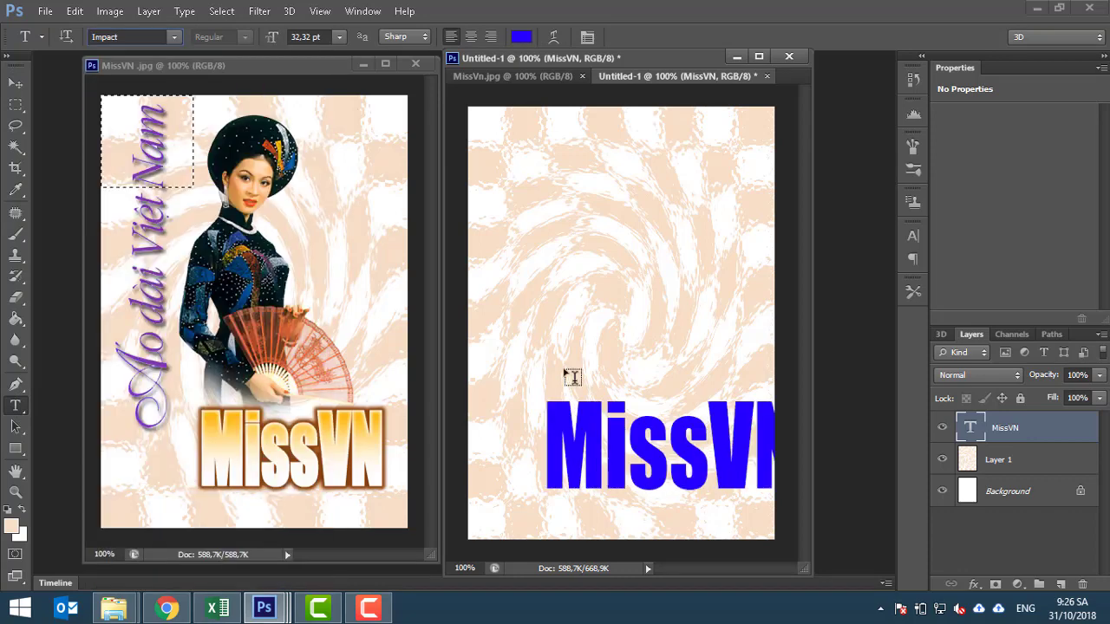
left_click(15, 83)
mouse_move(707, 477)
left_mouse_down()
mouse_move(658, 486)
mouse_move(668, 480)
left_mouse_up()
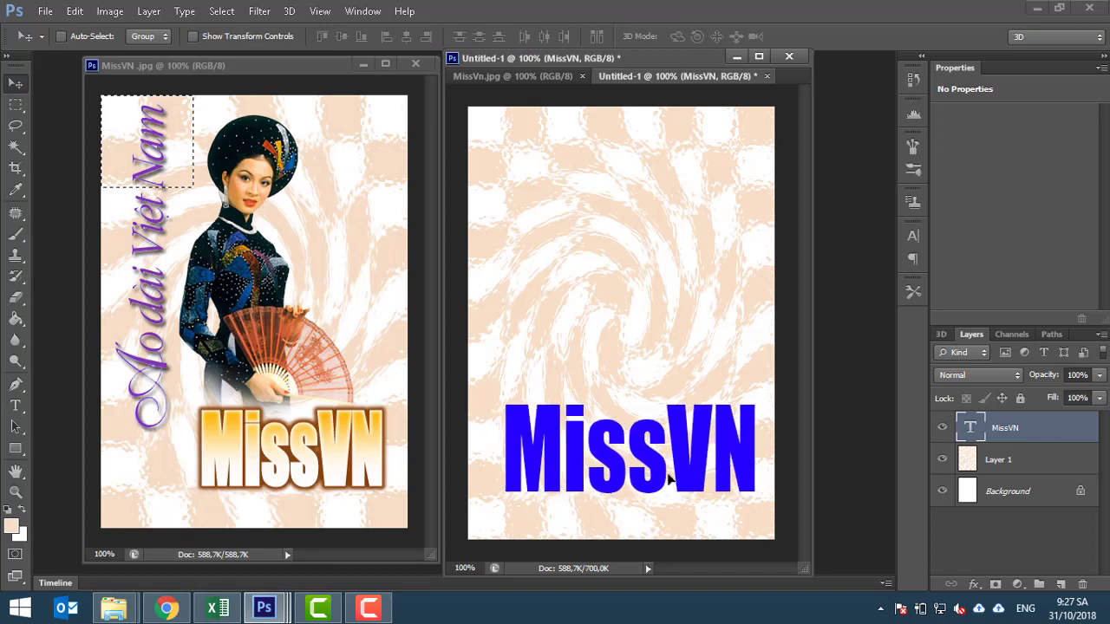
Step: Add an Outer Glow to MissVN, brown sampled from the reference title, in Normal mode
right_click(1075, 438)
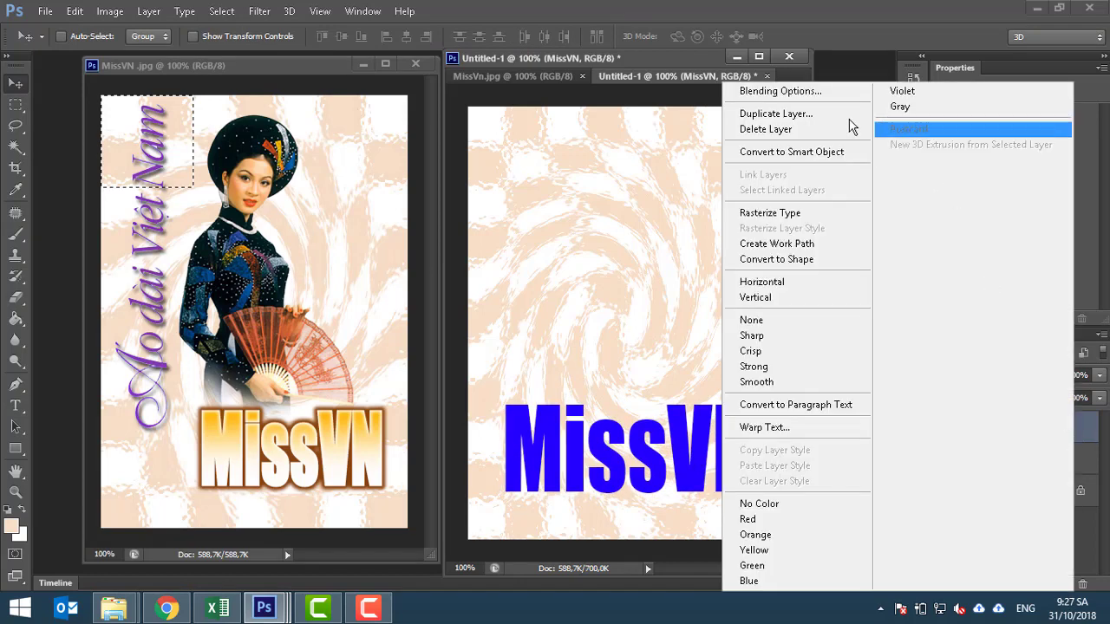
left_click(800, 92)
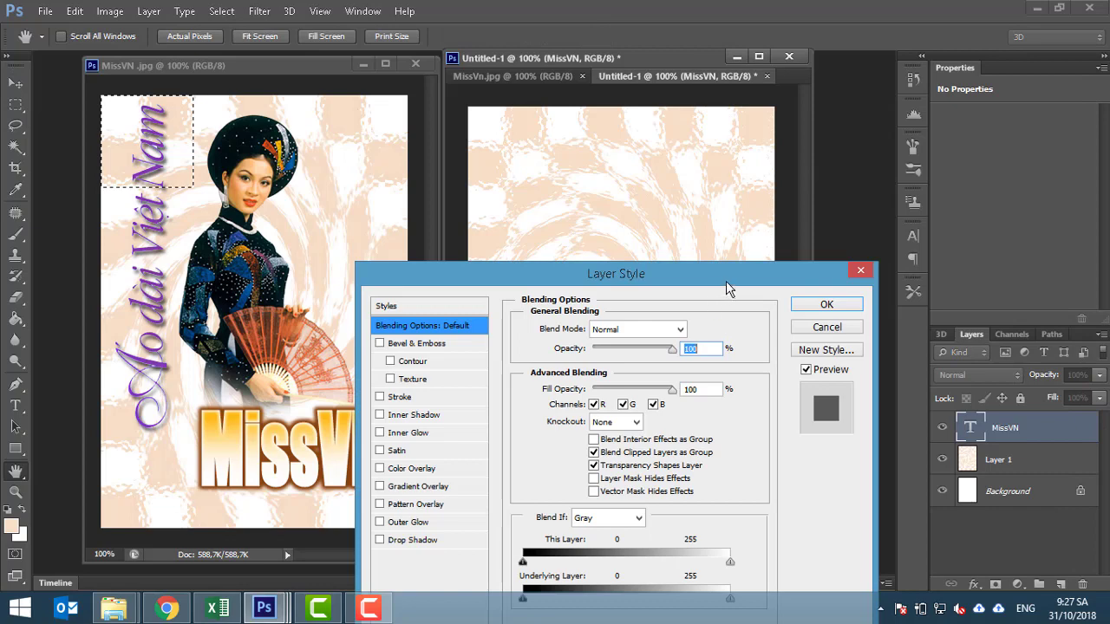
left_click_drag(729, 270, 1014, 71)
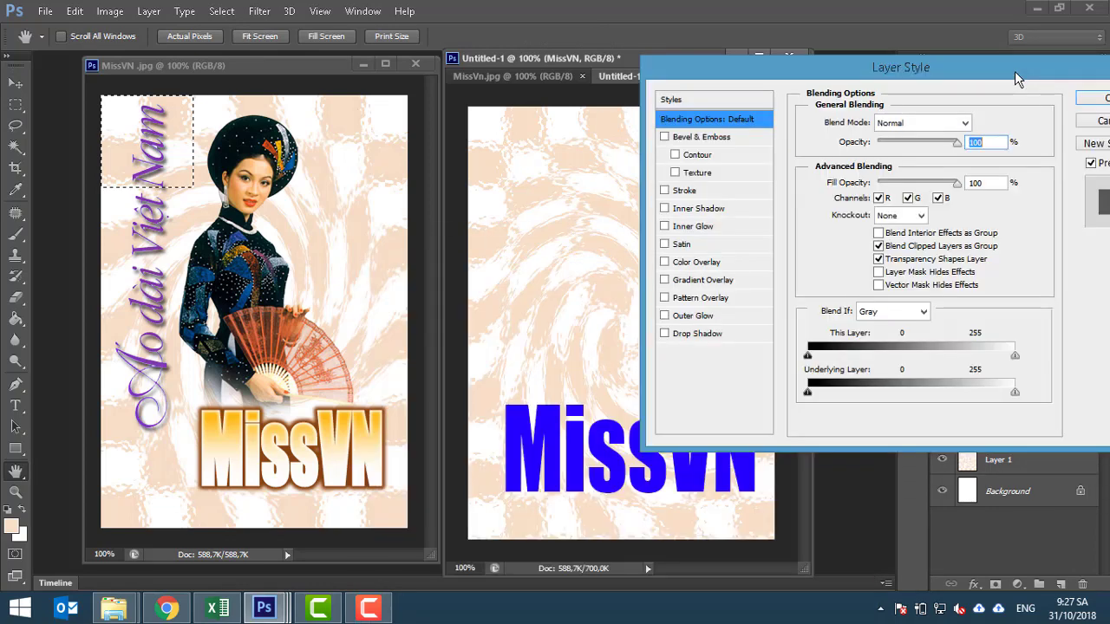
left_click_drag(1014, 71, 979, 67)
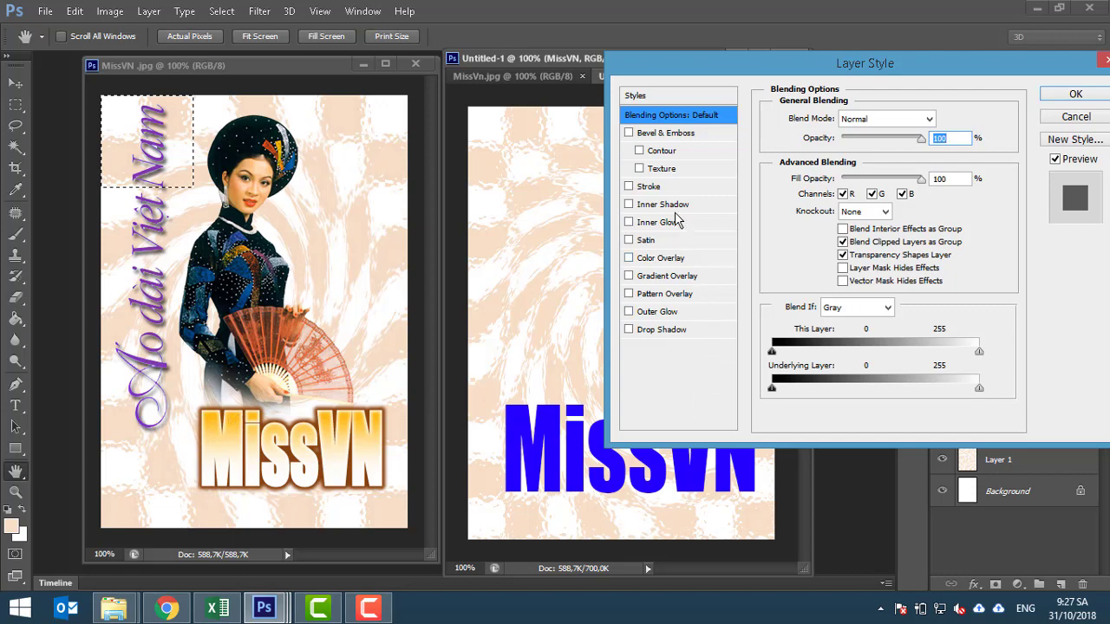
left_click(647, 314)
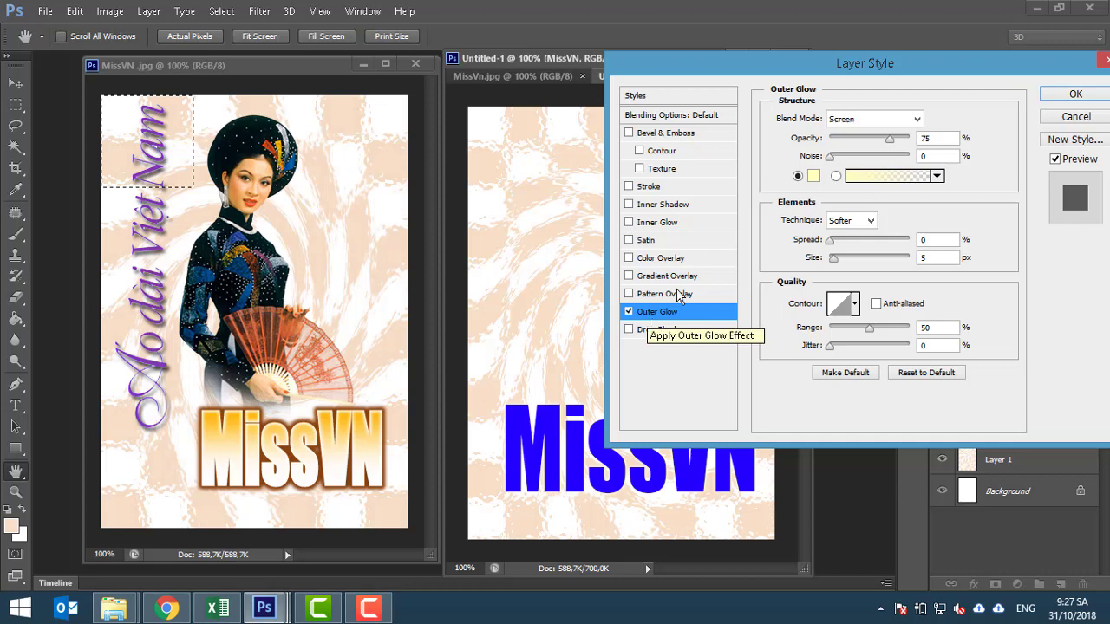
left_click(813, 176)
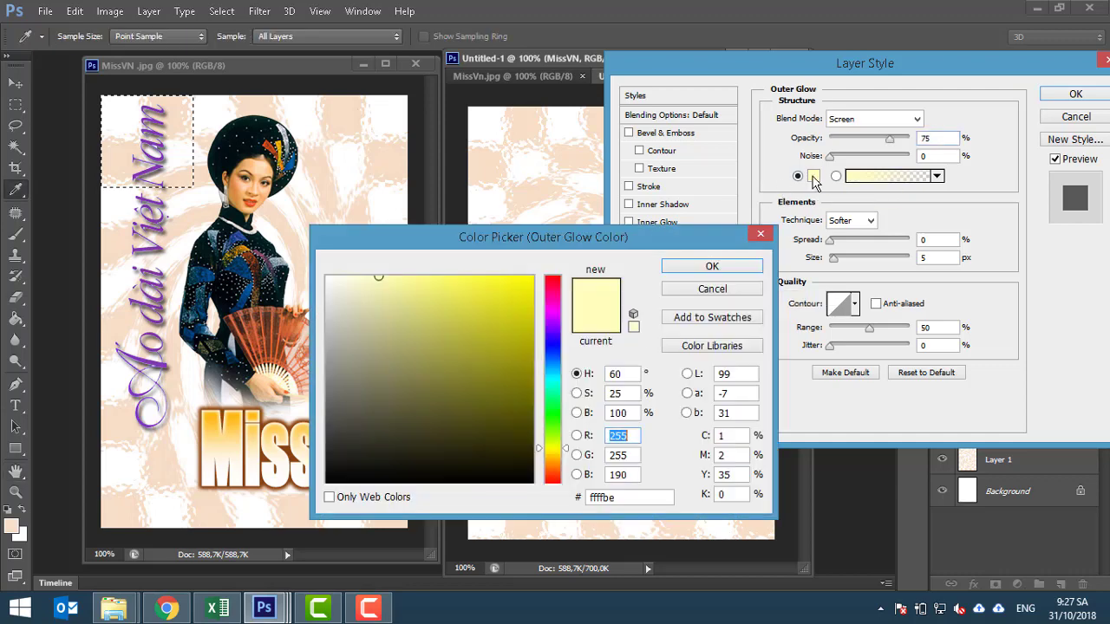
left_click(268, 420)
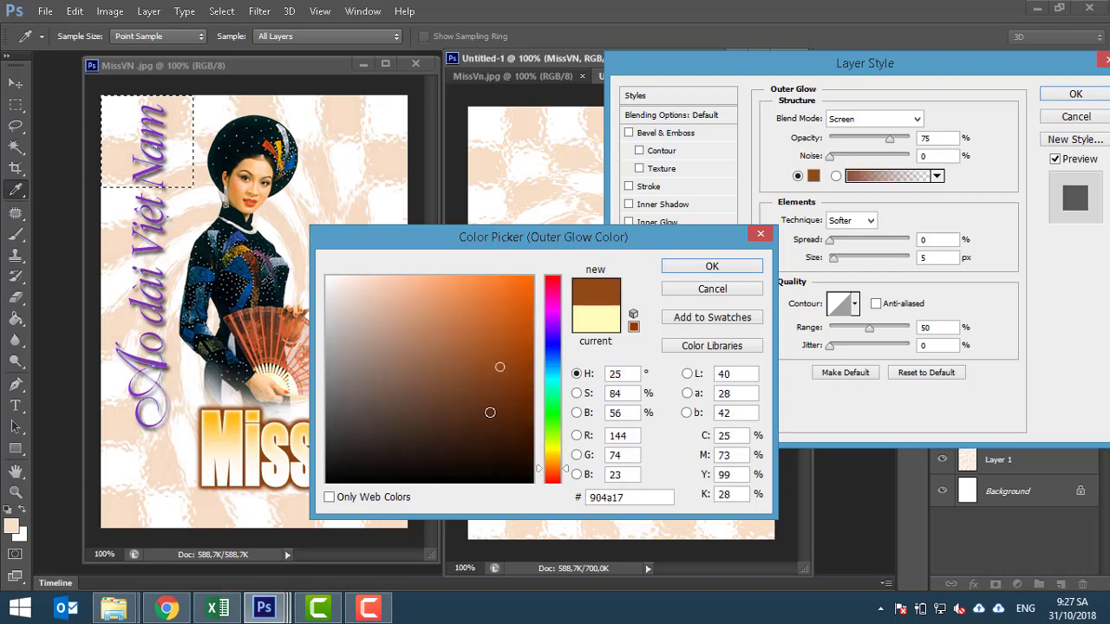
left_click(694, 267)
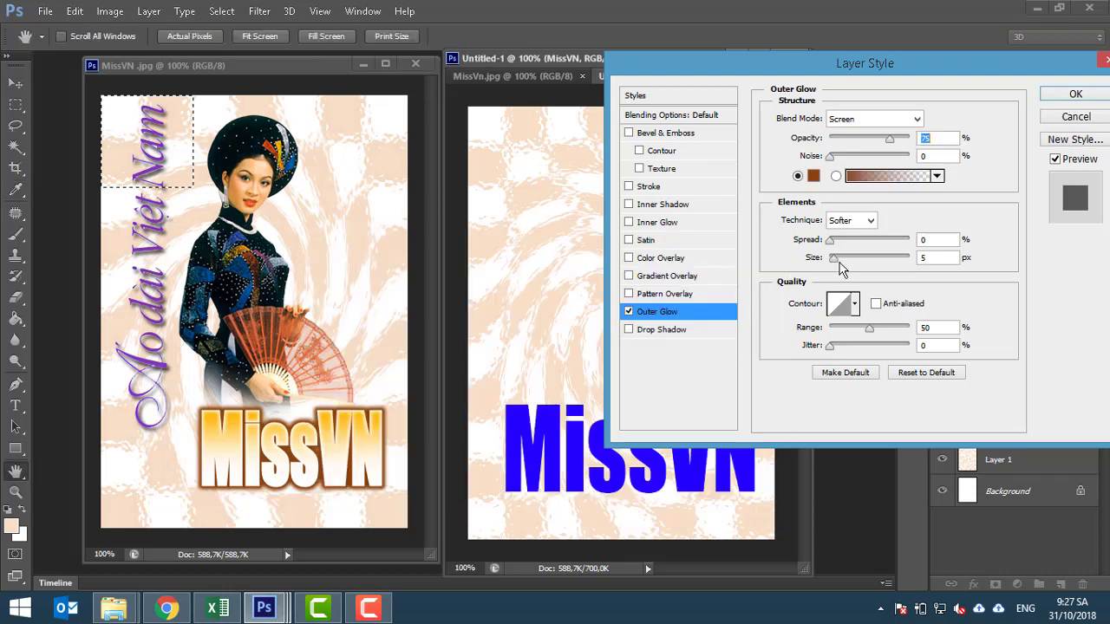
left_click(867, 118)
left_click(865, 136)
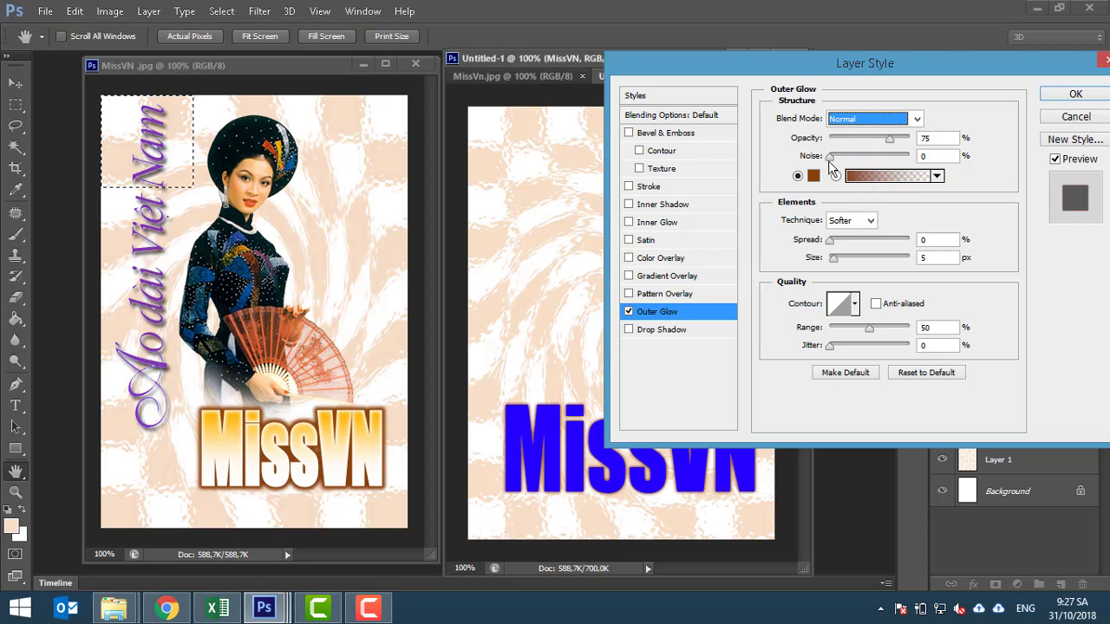
Step: Tune the outer glow's spread, size and opacity, then apply the style
left_click(834, 243)
left_click_drag(835, 243, 838, 243)
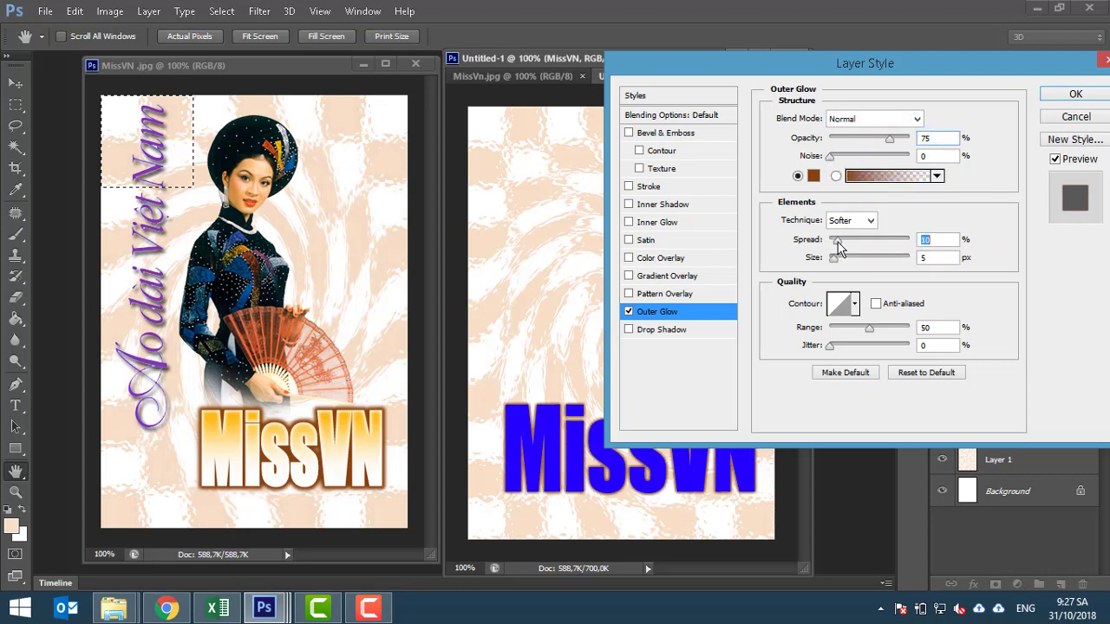
left_click(834, 259)
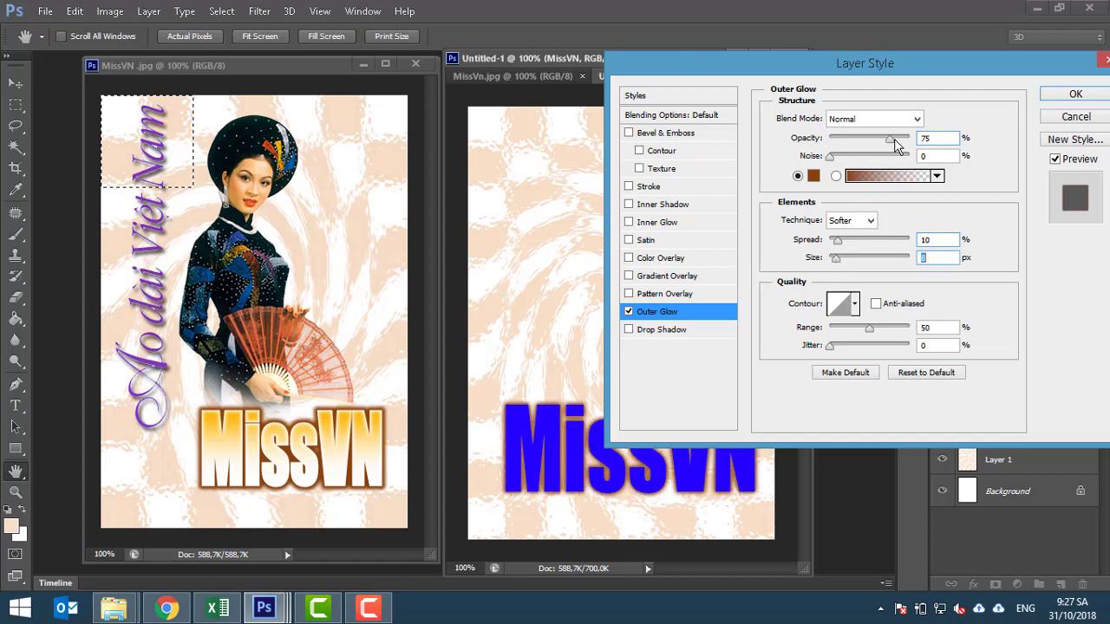
left_click_drag(895, 139, 882, 139)
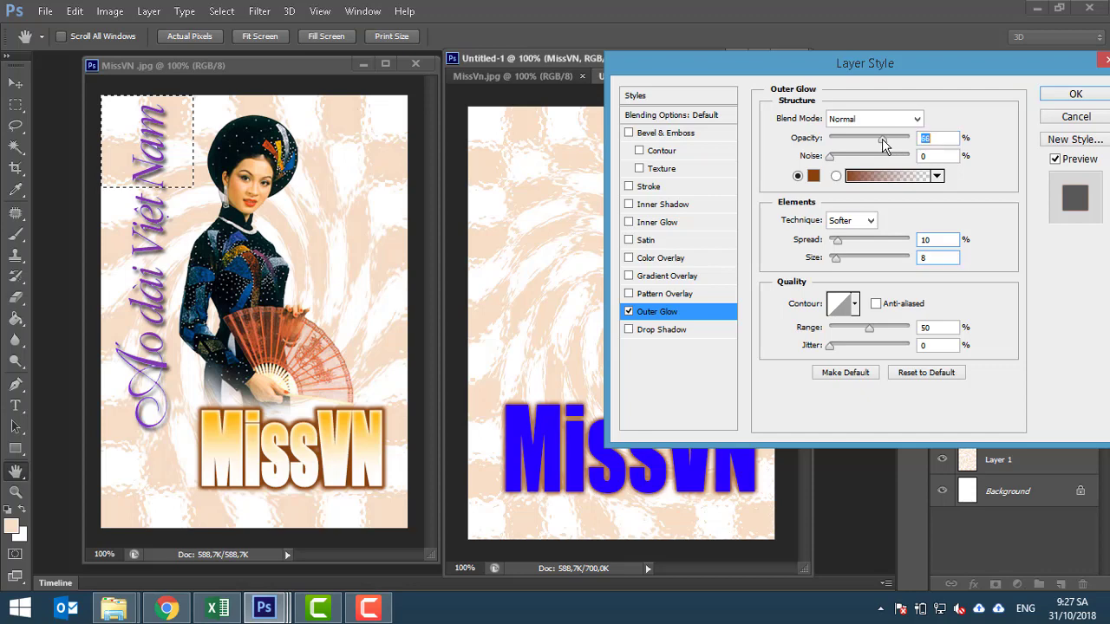
mouse_move(837, 241)
left_mouse_down()
mouse_move(847, 249)
mouse_move(839, 265)
left_mouse_up()
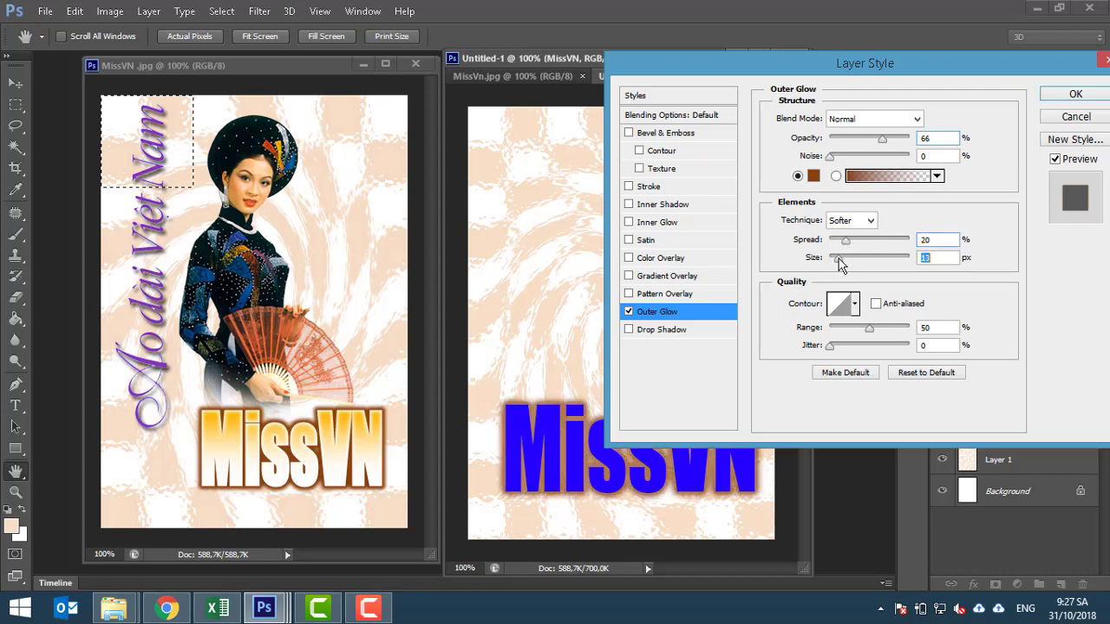
left_click_drag(888, 144, 895, 149)
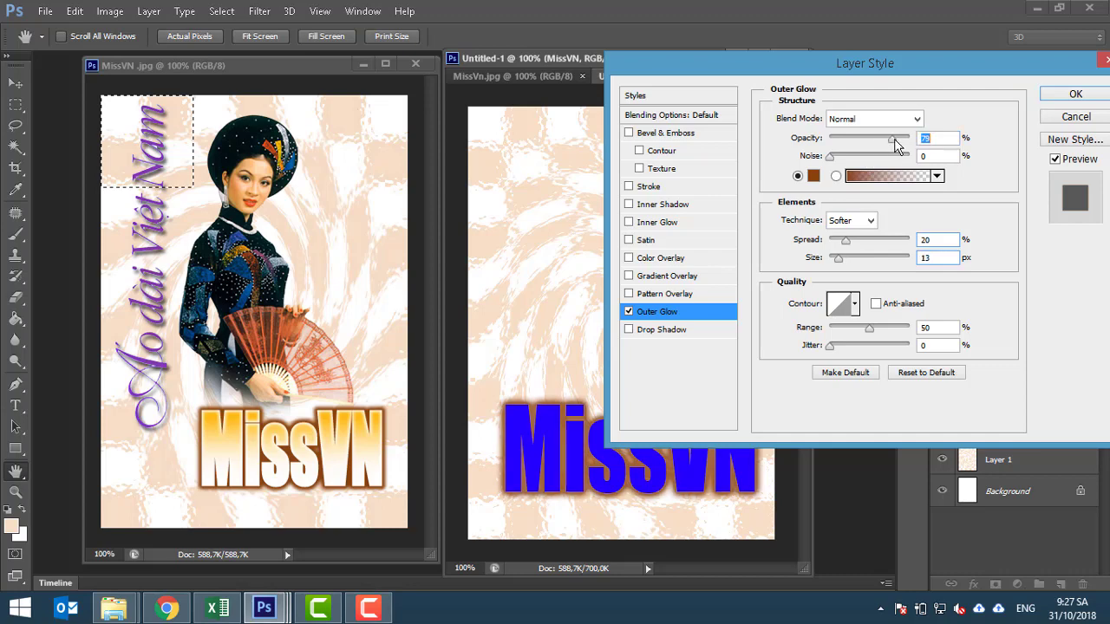
mouse_move(886, 141)
left_mouse_down()
mouse_move(932, 147)
mouse_move(871, 149)
mouse_move(917, 149)
mouse_move(906, 150)
left_mouse_up()
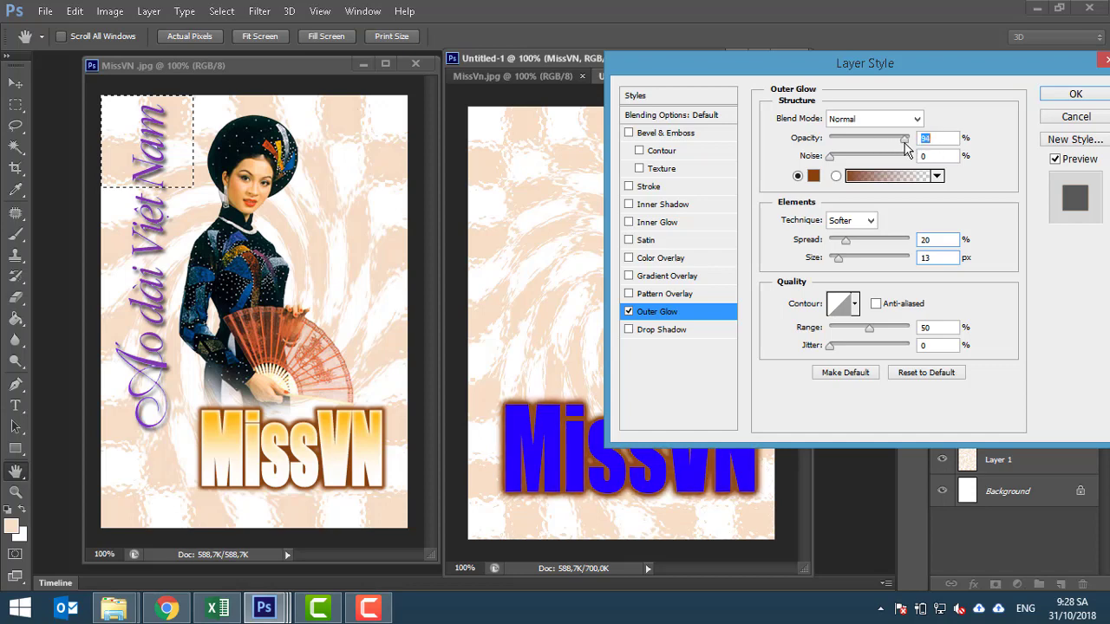
left_click_drag(838, 258, 840, 259)
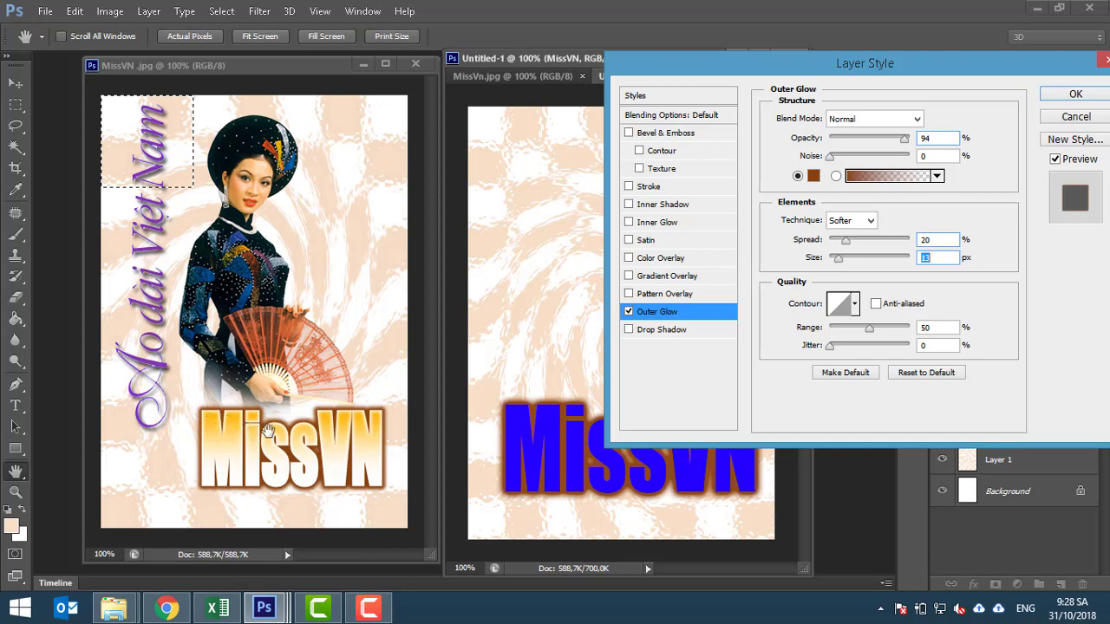
left_click(1065, 93)
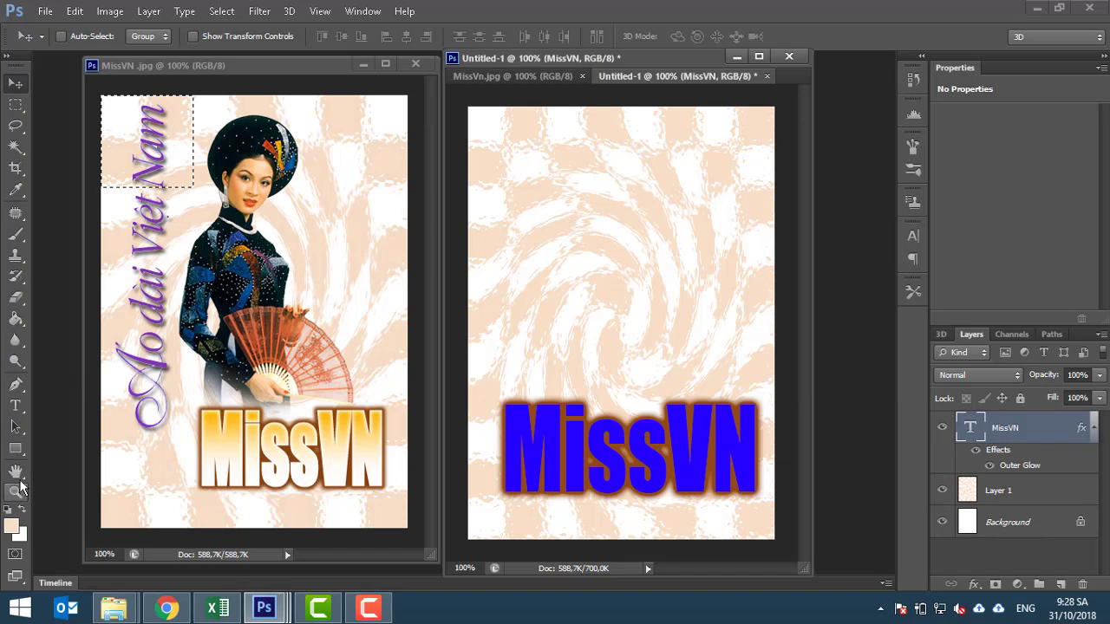
Step: Recolour MissVN to the fully saturated orange sampled from the reference 'Miss' letters
left_click(15, 405)
left_click(521, 36)
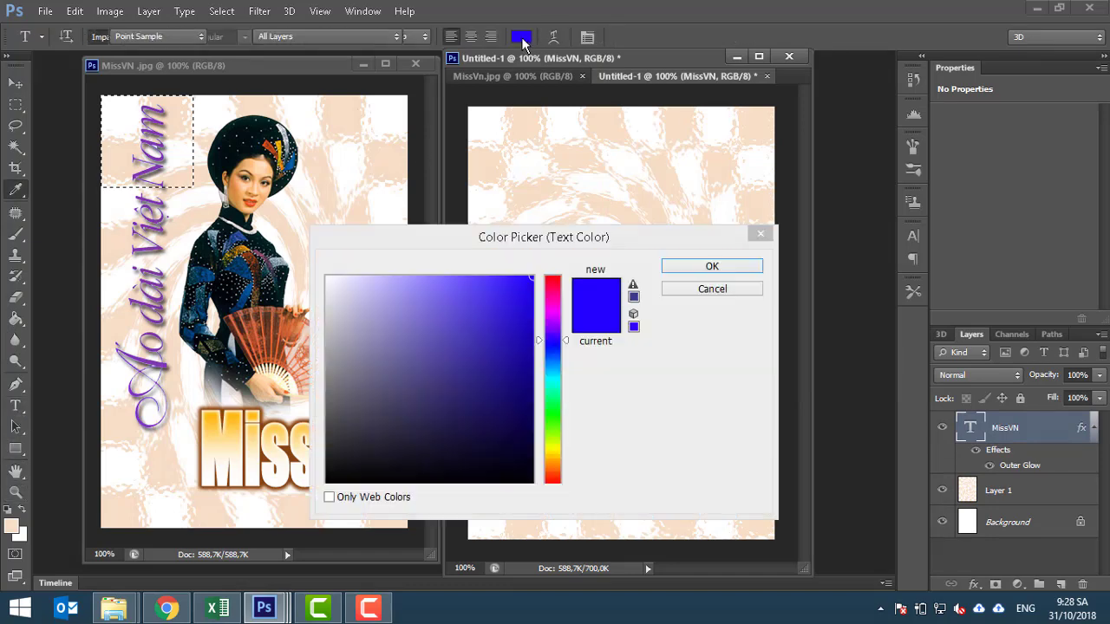
left_click(230, 418)
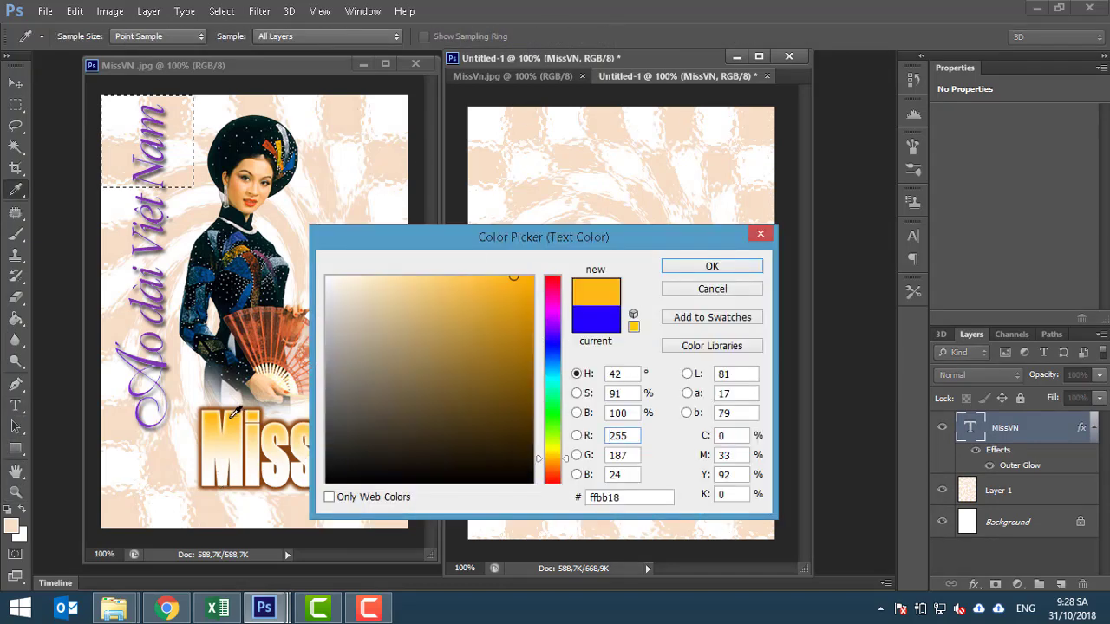
left_click(534, 276)
left_click(691, 273)
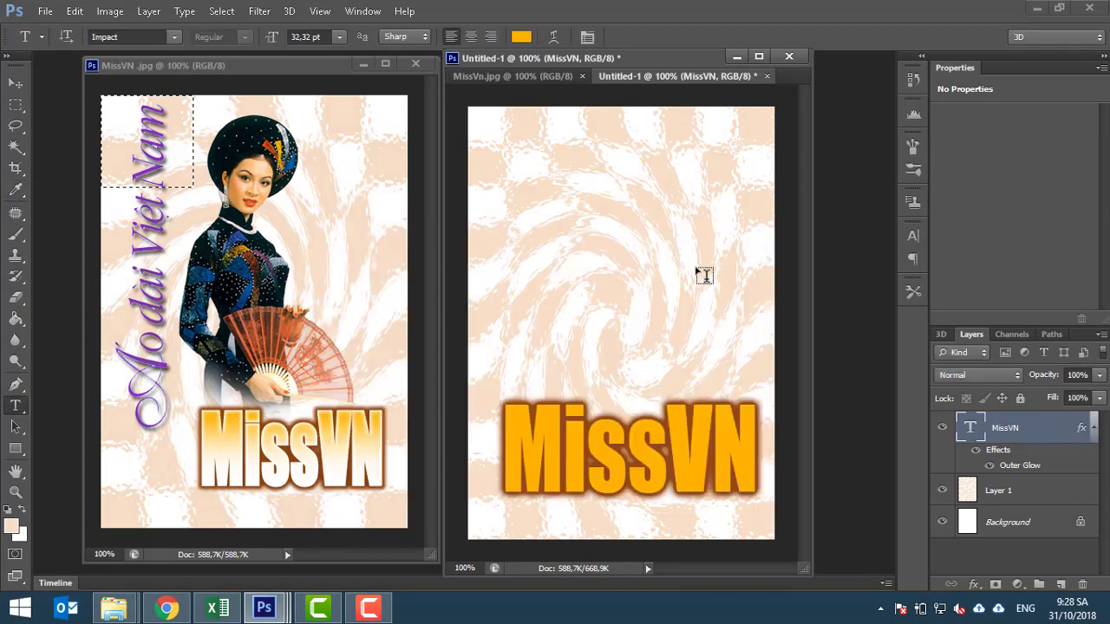
key("Escape")
Step: Give MissVN a white Inner Glow and widen its size to about 10 px
right_click(1054, 445)
key("Escape")
right_click(1042, 438)
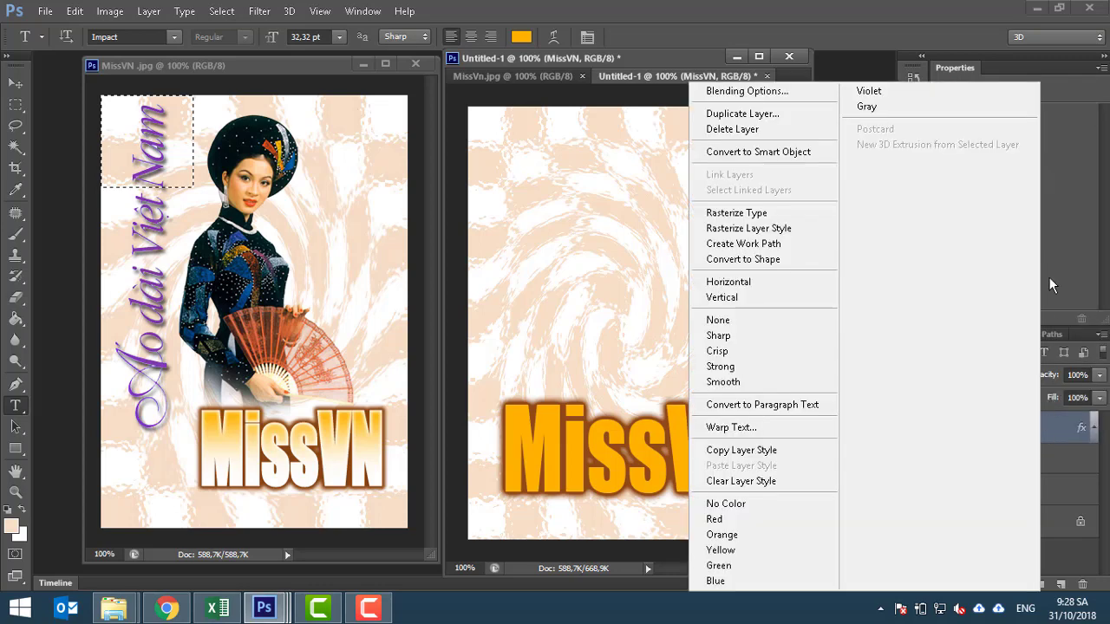
left_click(728, 87)
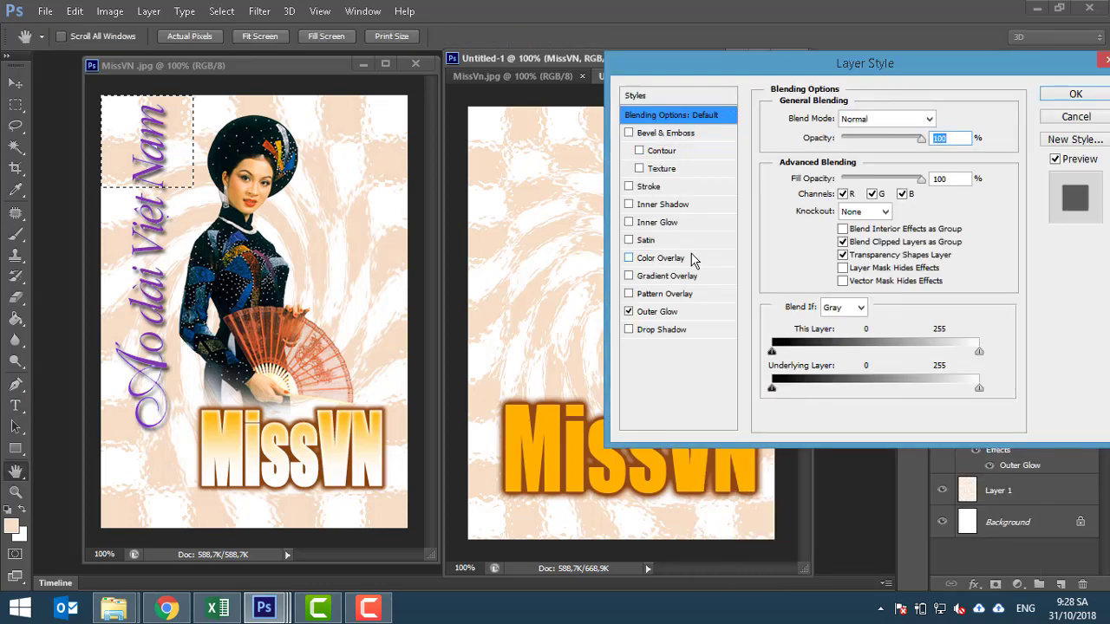
left_click(666, 227)
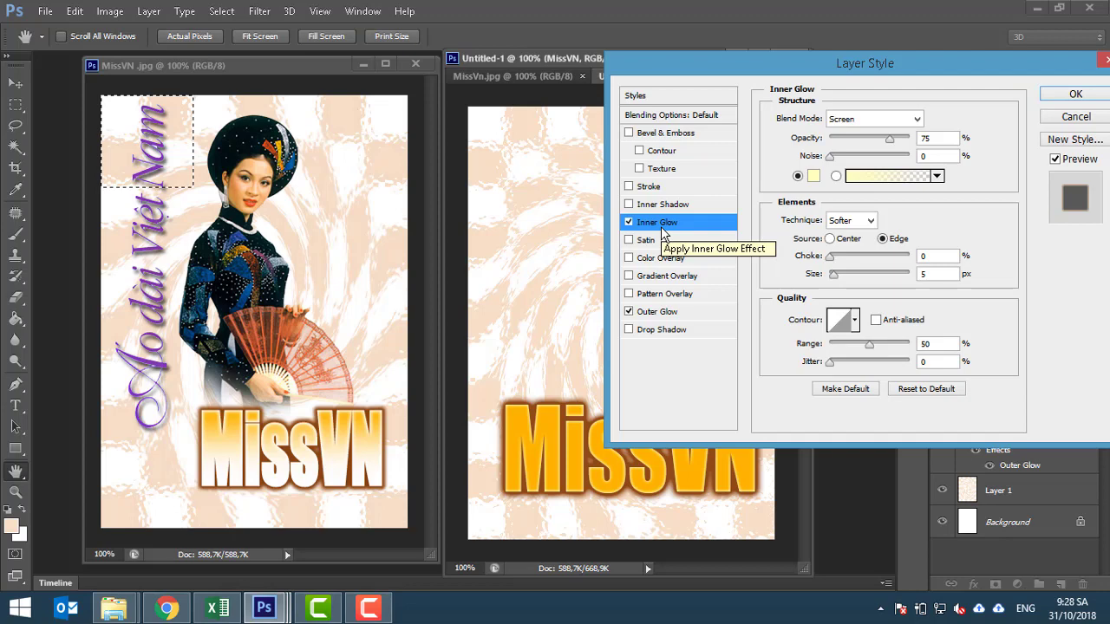
left_click(814, 176)
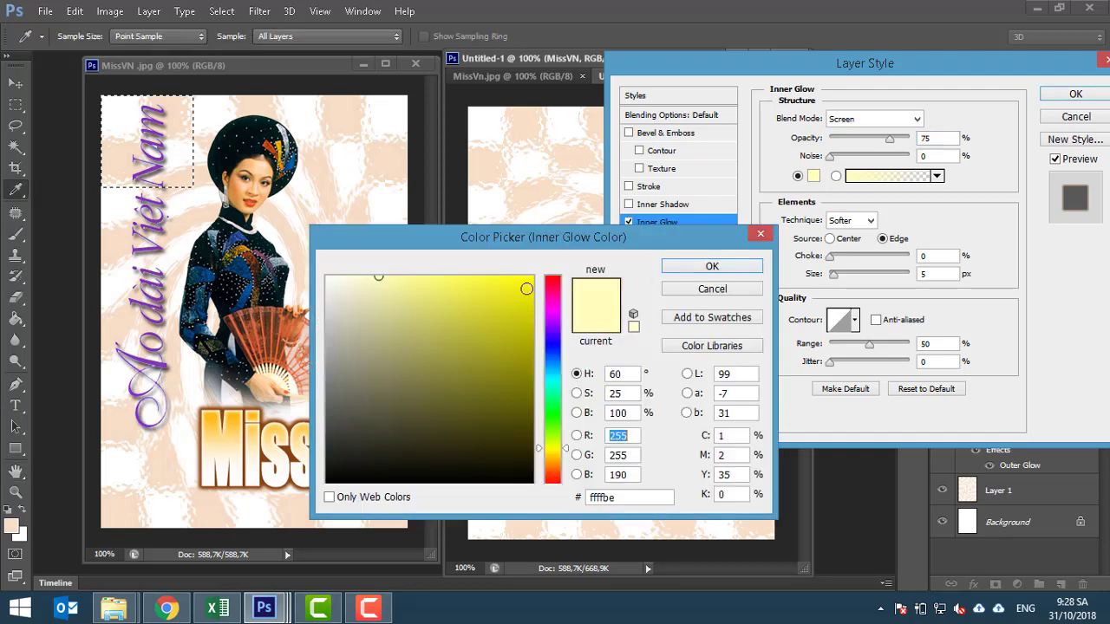
left_click(327, 277)
left_click_drag(392, 236, 769, 265)
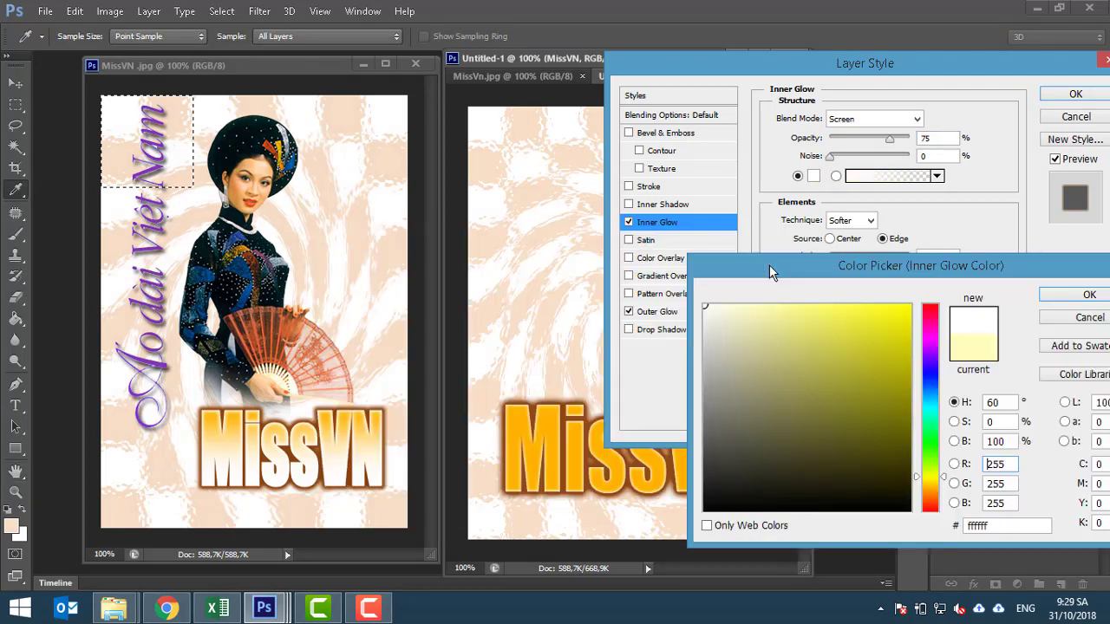
left_click(1086, 294)
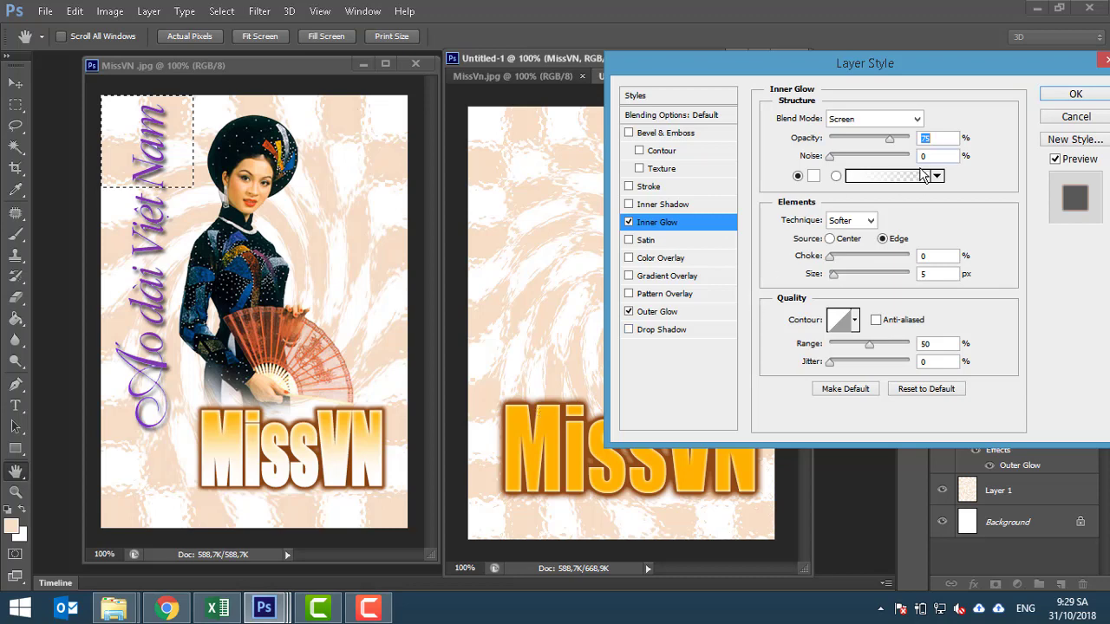
left_click_drag(834, 274, 838, 282)
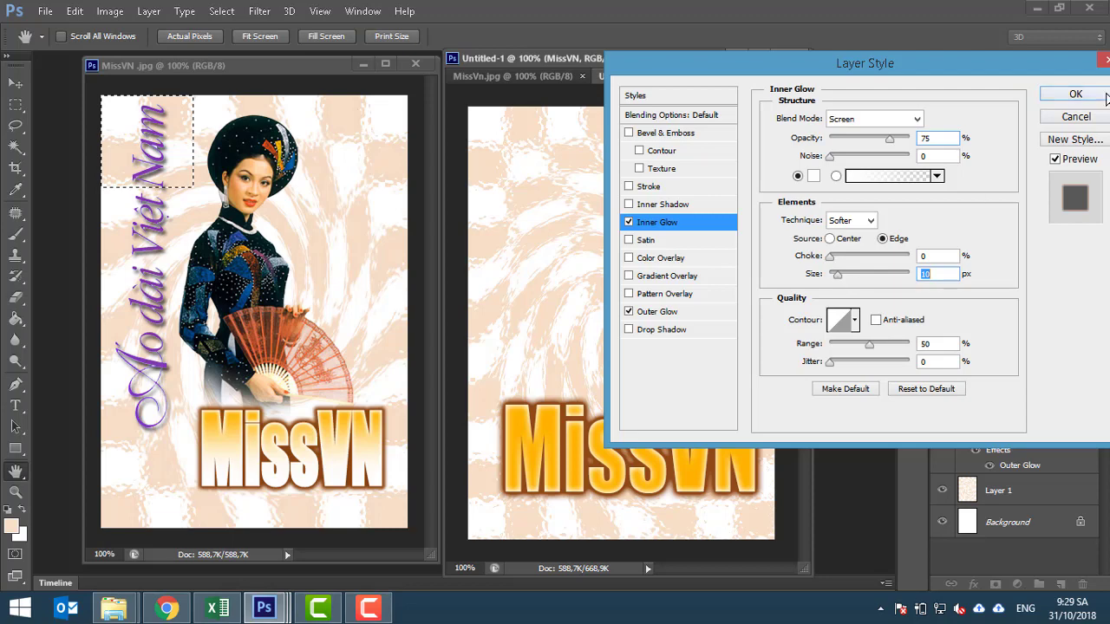
Step: Add a Gradient Overlay to MissVN with a white left colour stop
left_click(665, 277)
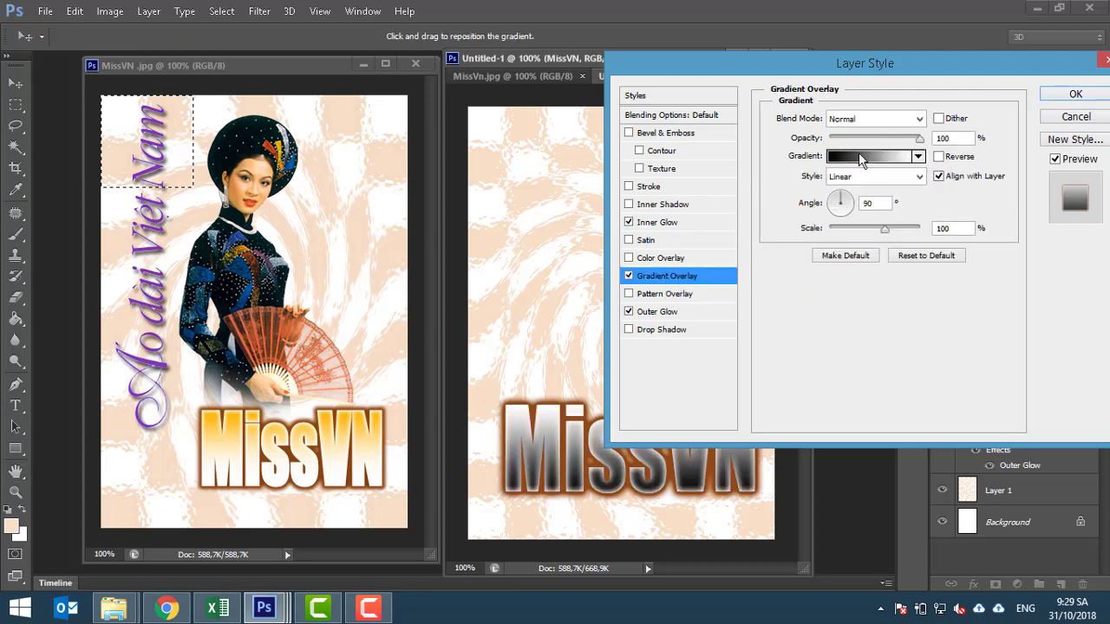
left_click(862, 156)
left_click_drag(521, 227, 856, 193)
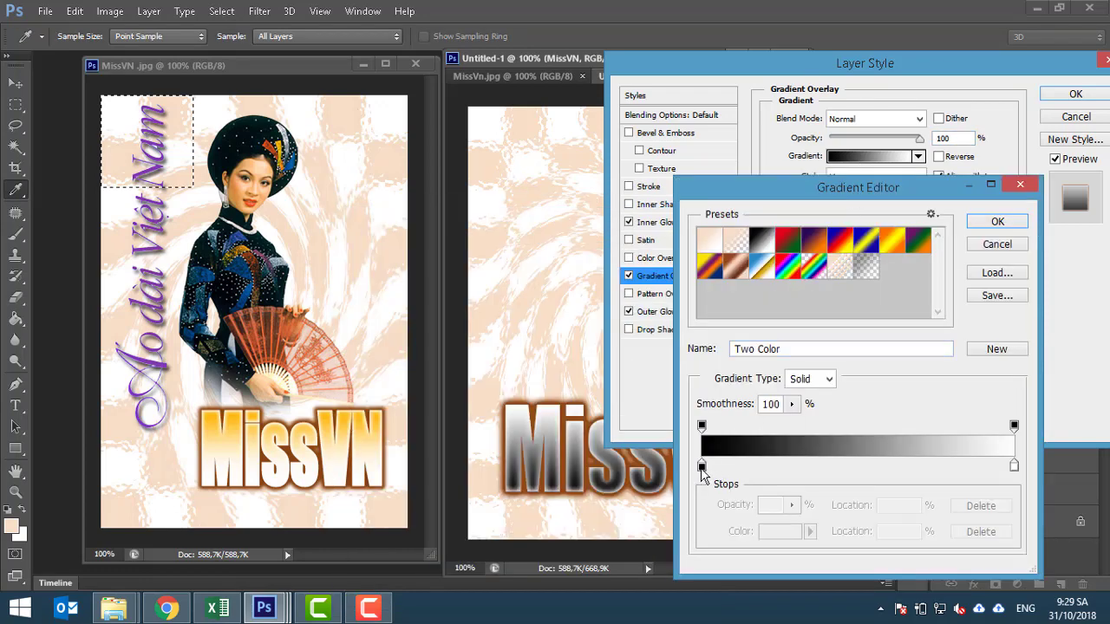
left_click(702, 469)
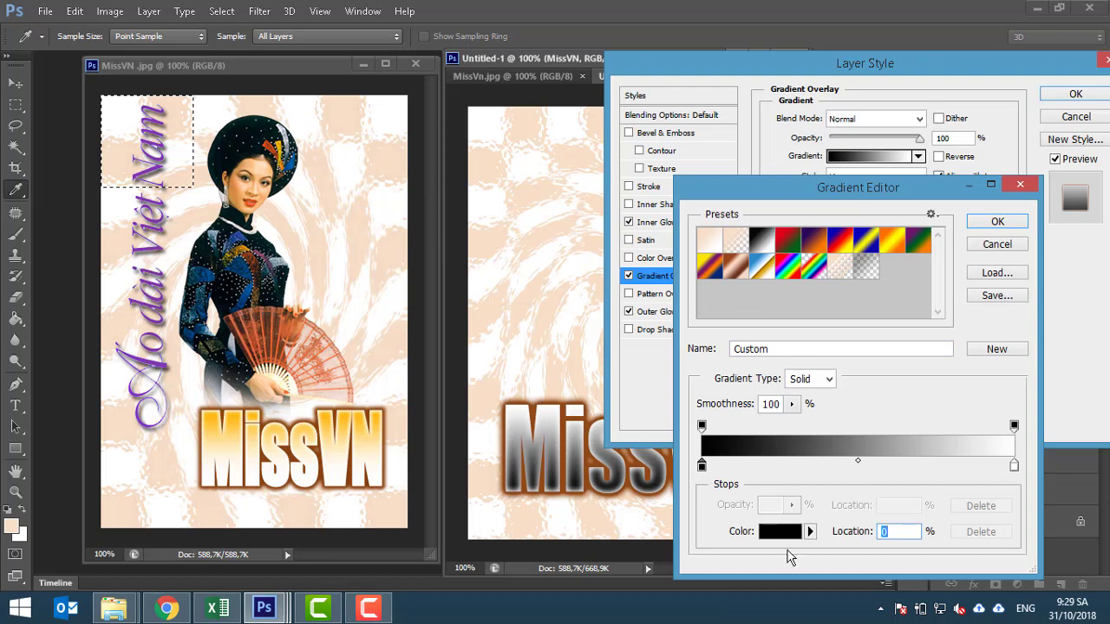
left_click(785, 531)
left_click(703, 306)
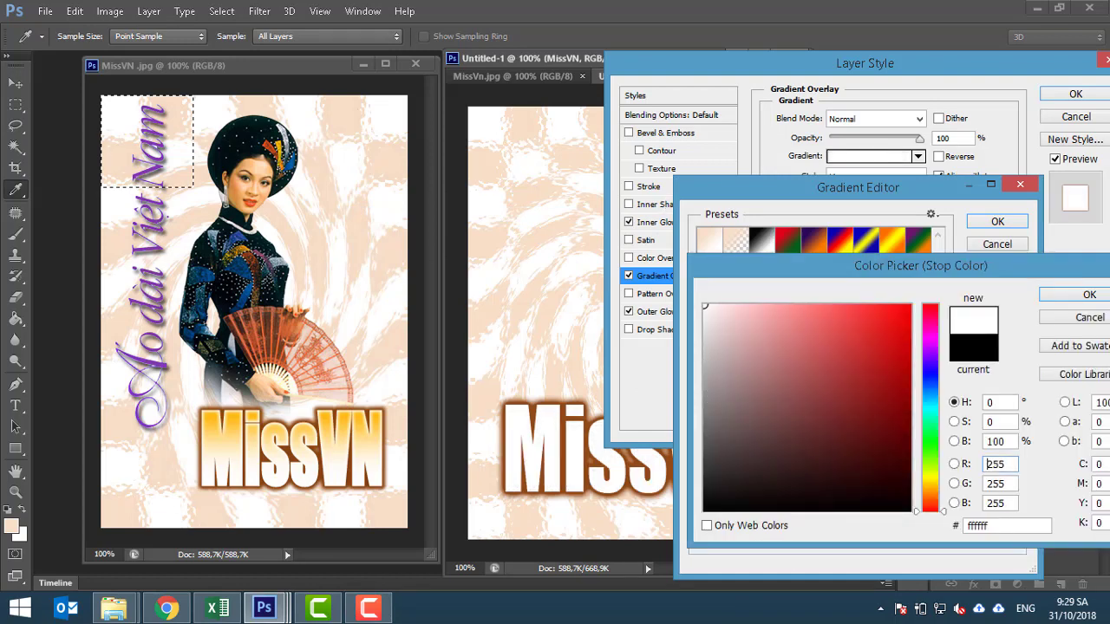
left_click(1076, 298)
Step: Set the right stop to the reference orange, apply the effects, and show MissVn.jpg
left_click(1014, 466)
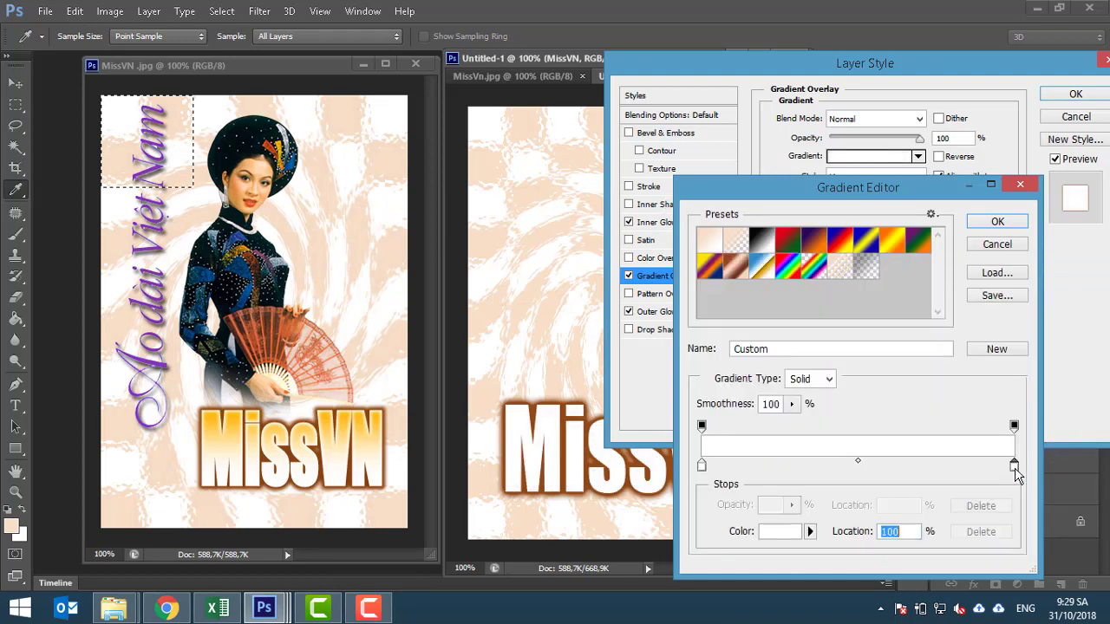
left_click(11, 522)
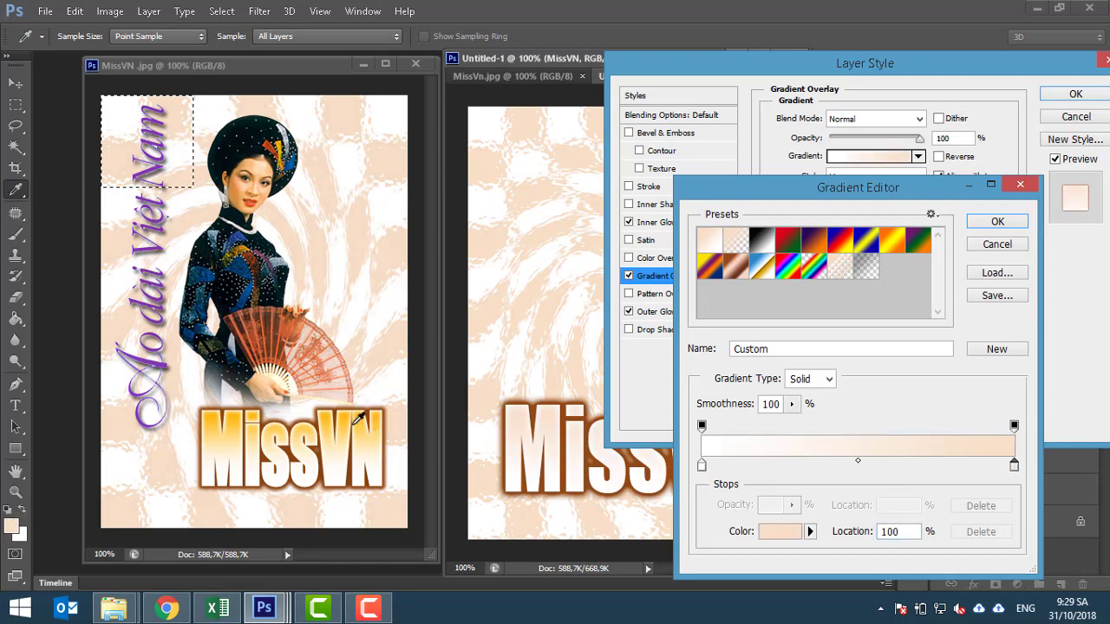
left_click(341, 421)
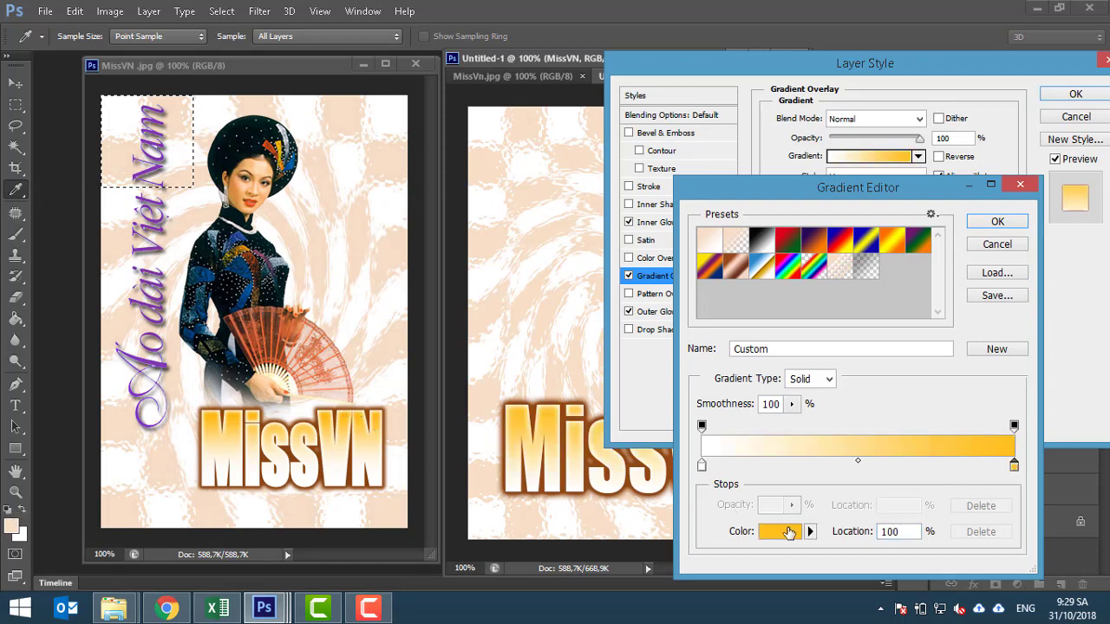
left_click(781, 532)
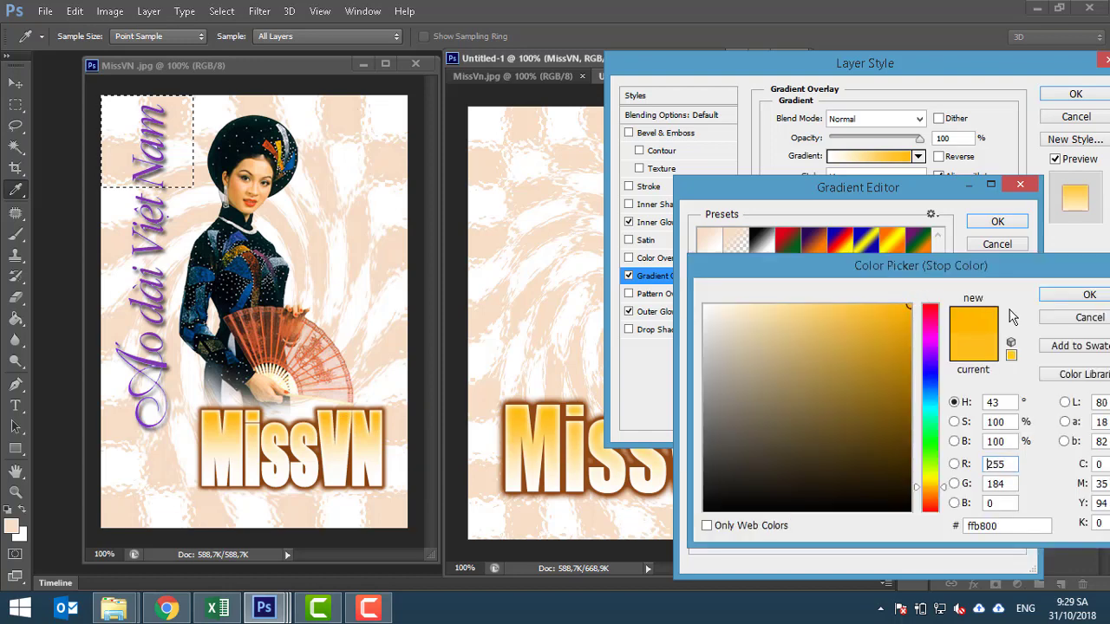
left_click(1079, 296)
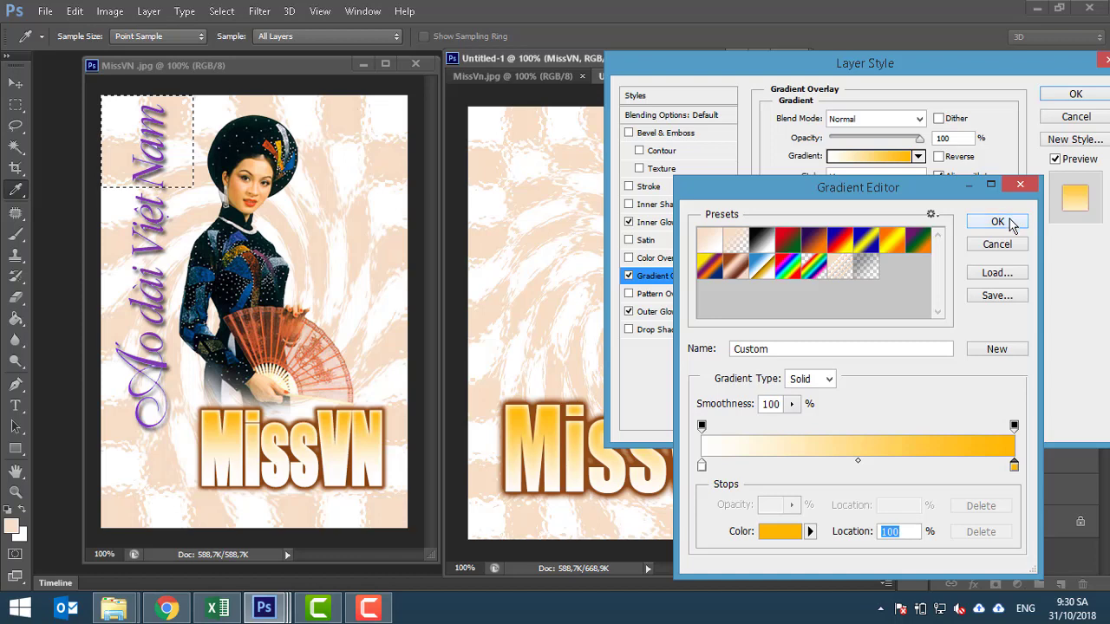
left_click(1013, 221)
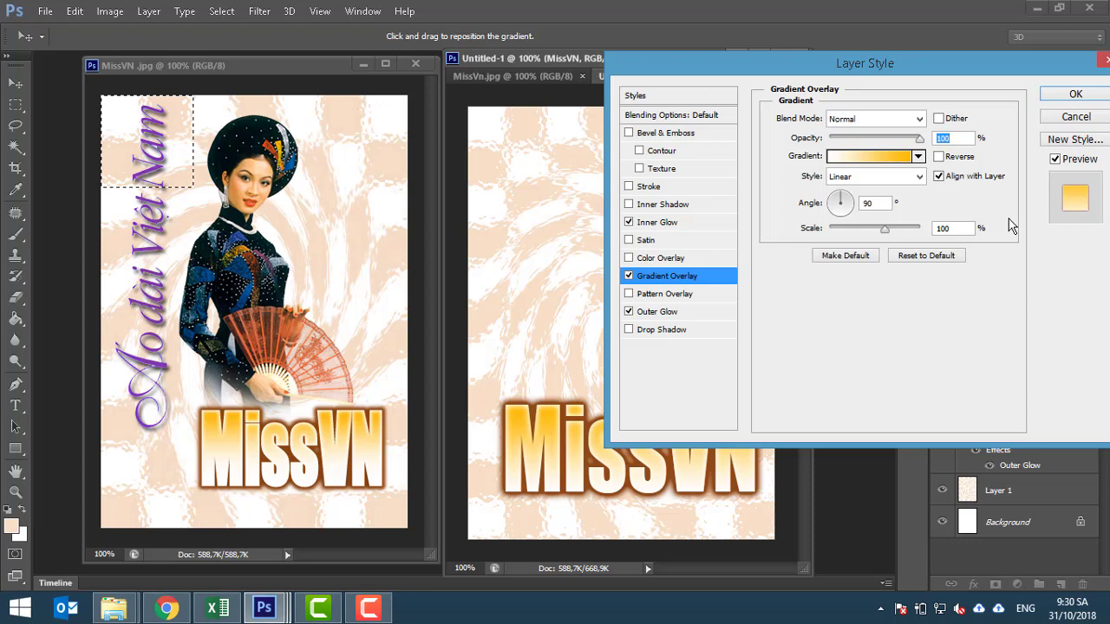
left_click(1094, 94)
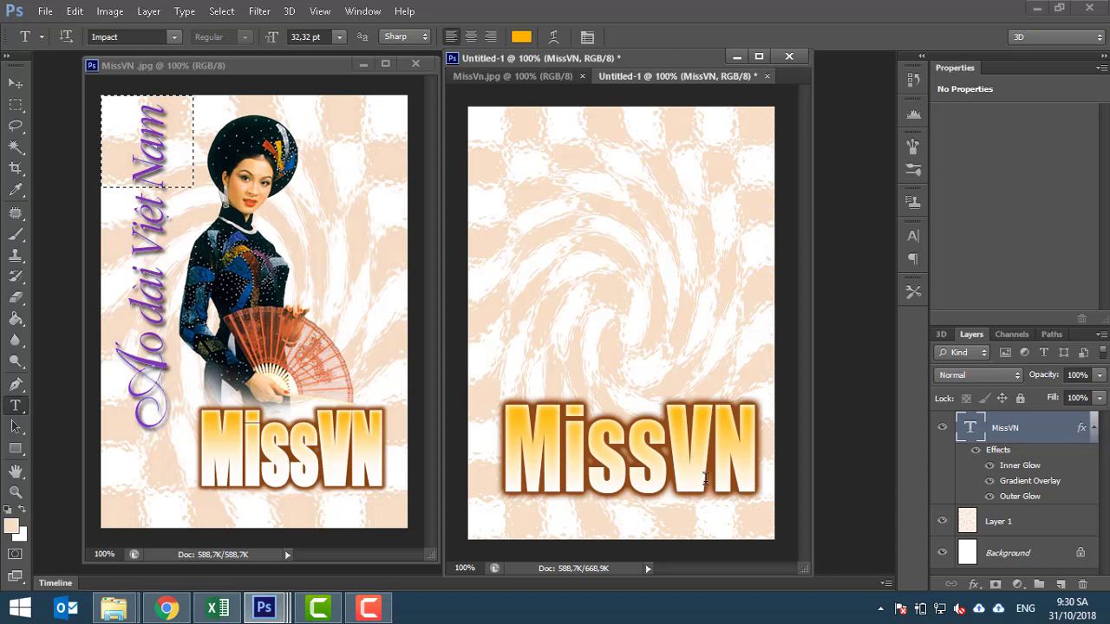
left_click(520, 76)
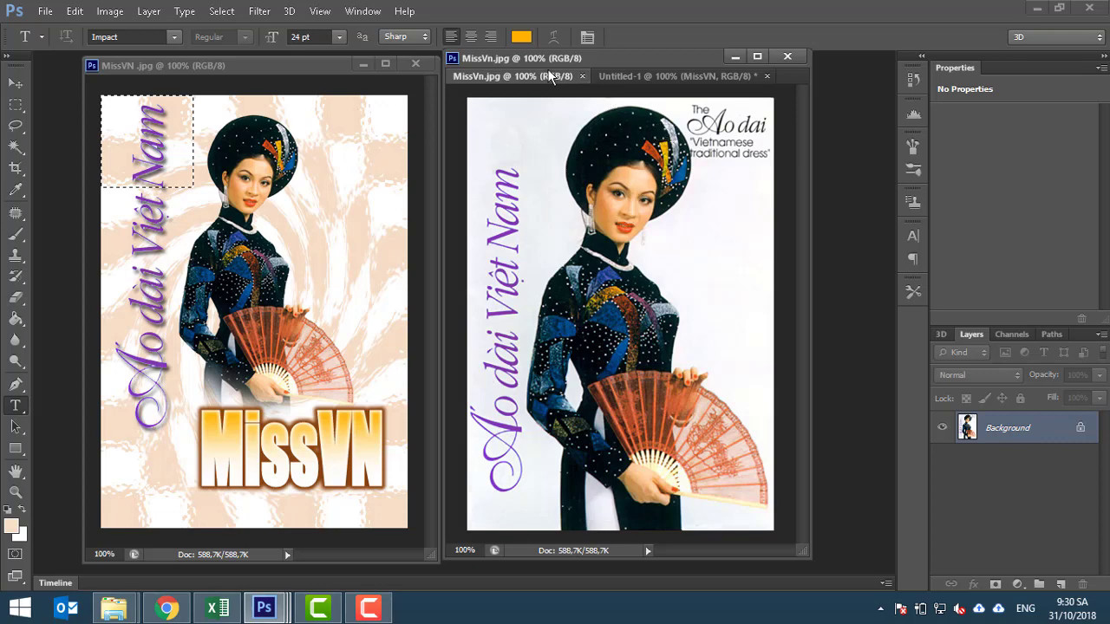
Step: Outline the woman and fan with the Magnetic Lasso, trimming the gap beside her arm
left_click(17, 128)
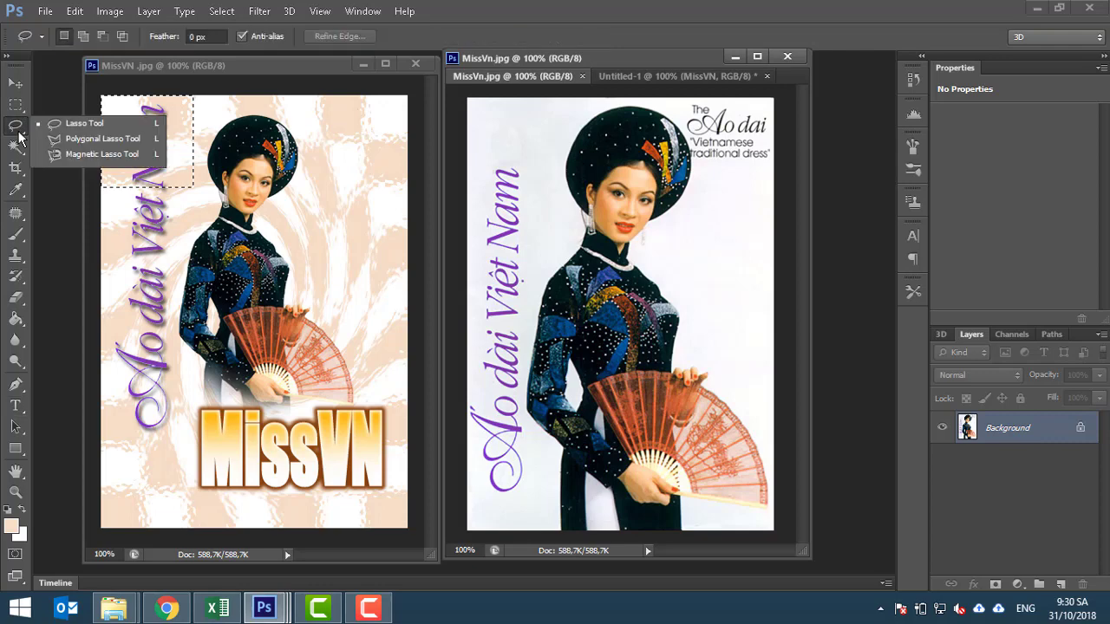
left_click(83, 154)
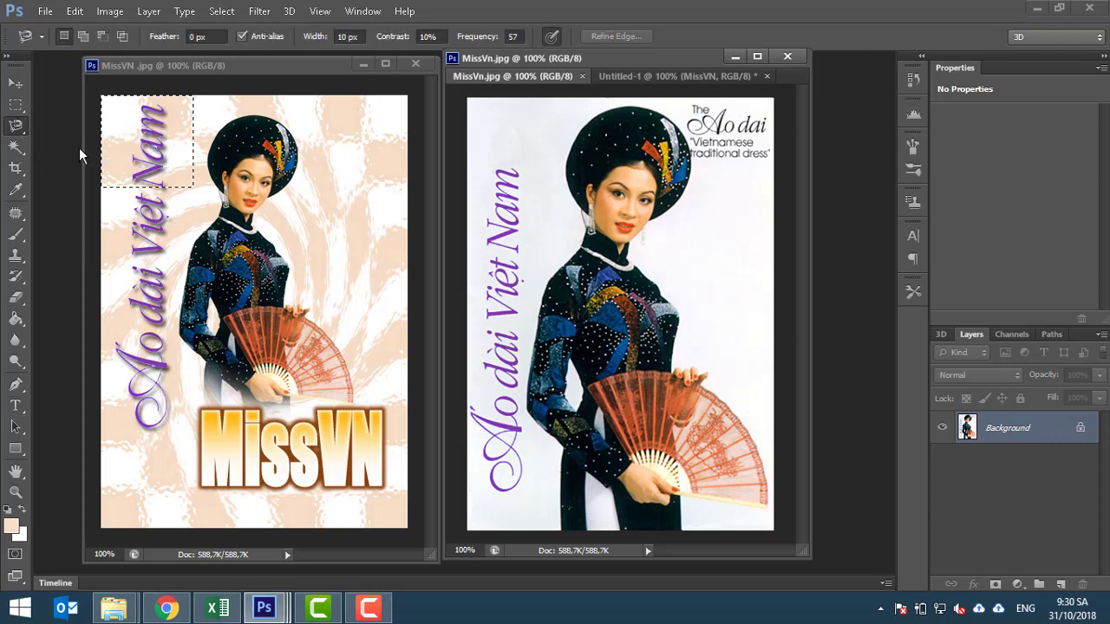
left_click(561, 531)
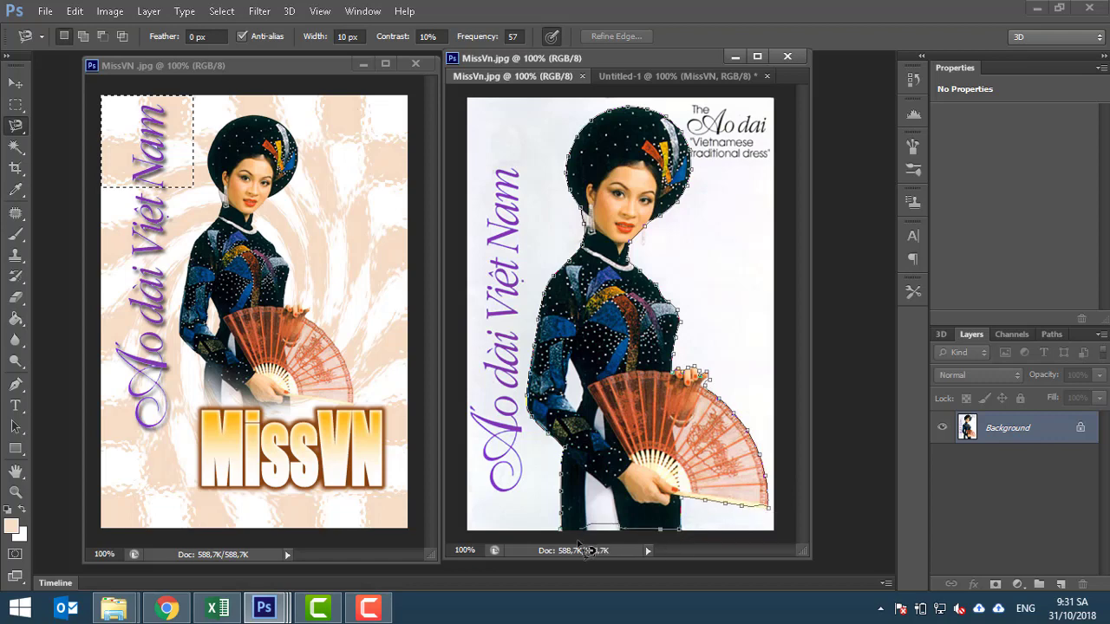
double_click(685, 544)
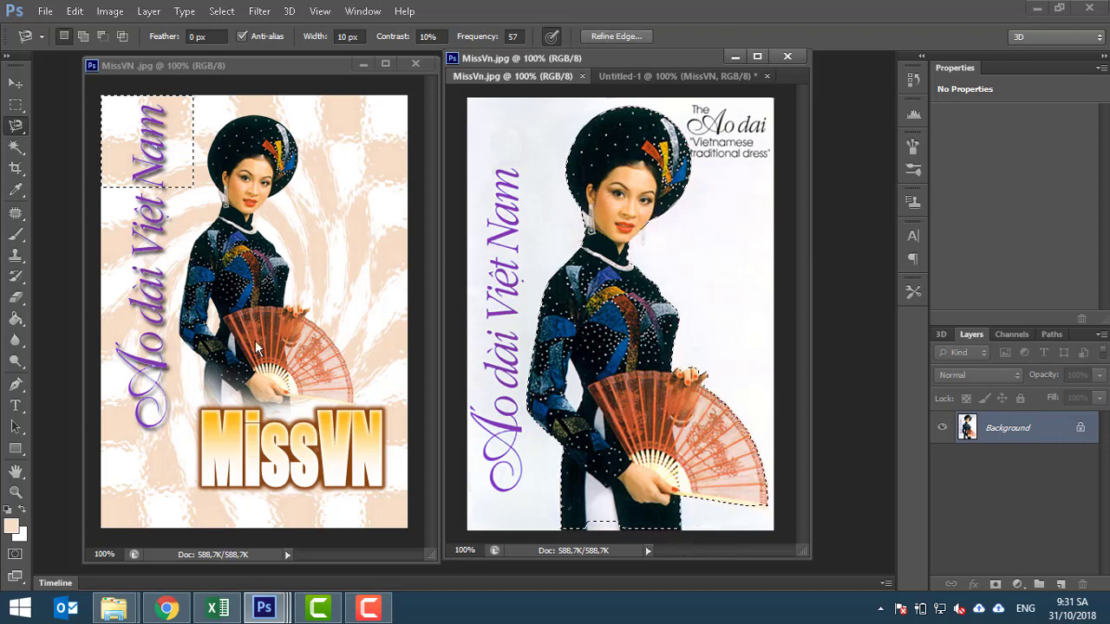
right_click(16, 124)
left_click(52, 123)
key("shift")
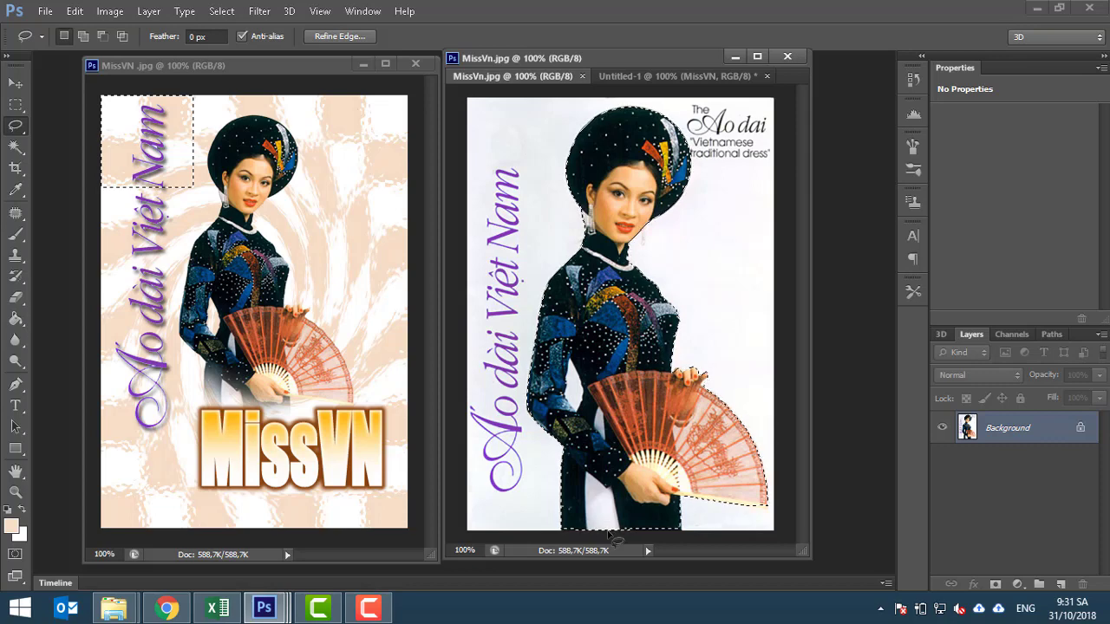
key("alt")
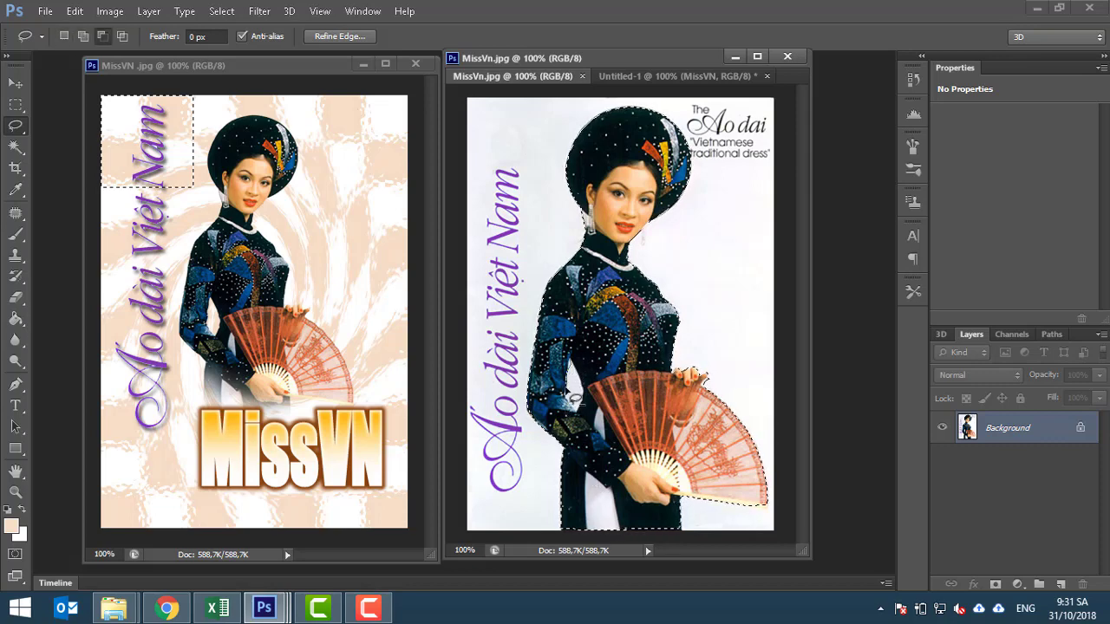
left_click_drag(587, 411, 620, 411)
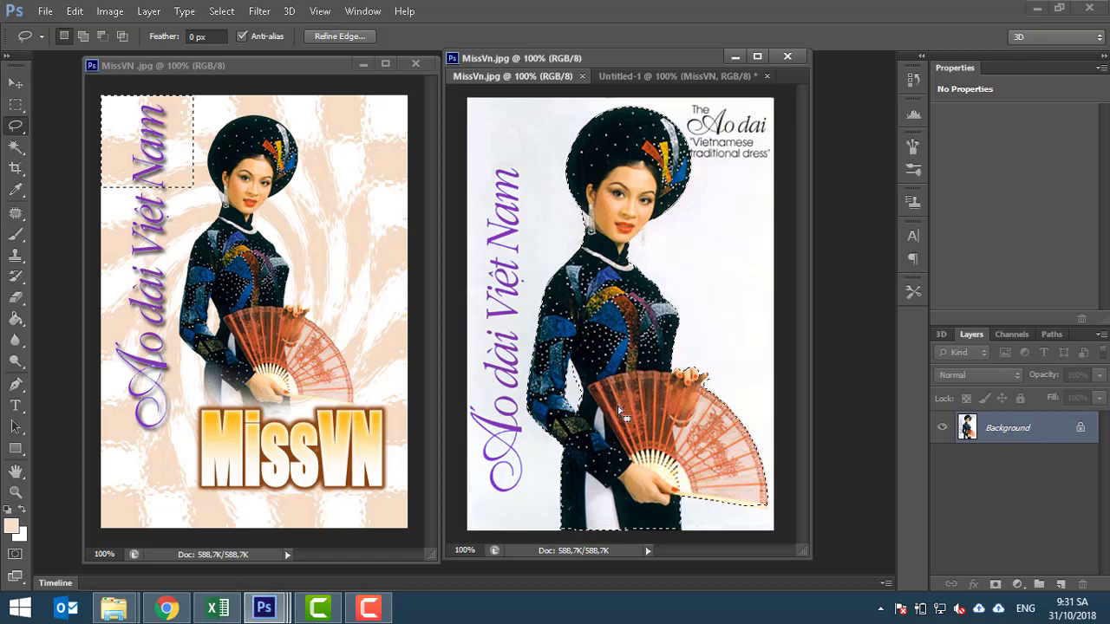
Step: Paste the woman into Untitled-1, scale to about 71%, shift right, and stack below MissVN
left_click(614, 77)
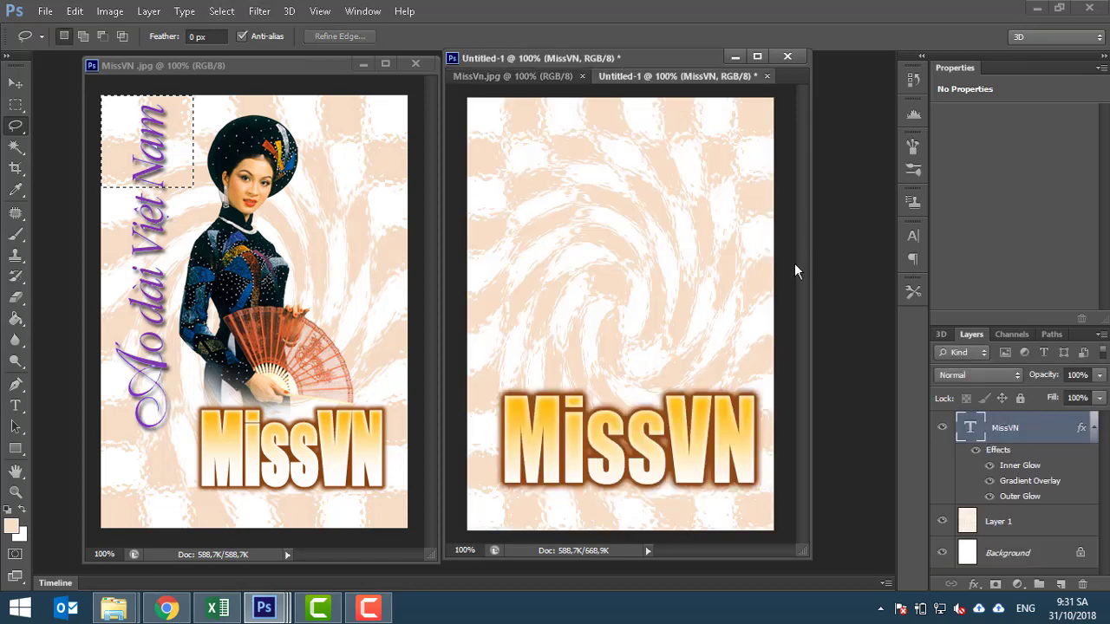
key("ctrl+v")
key("ctrl+t")
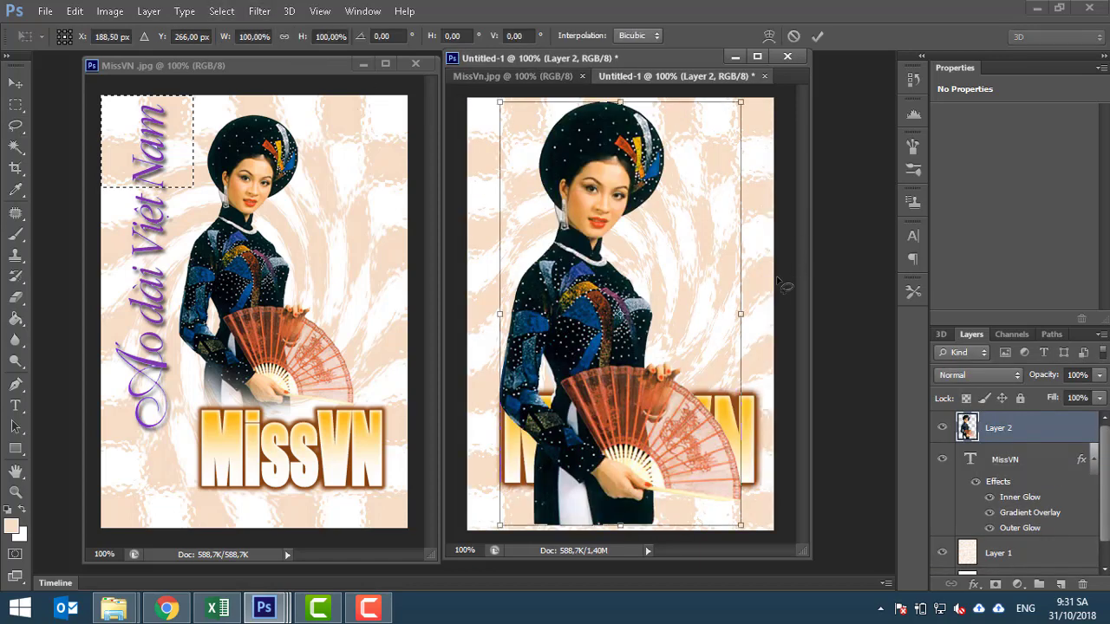
left_click_drag(748, 524, 699, 417)
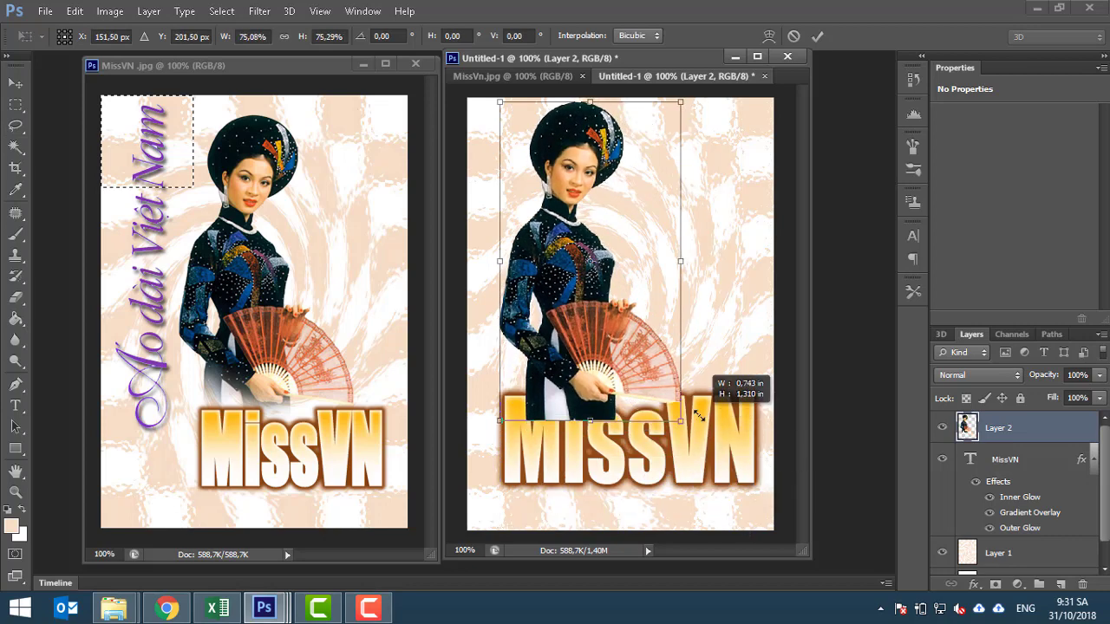
left_click_drag(497, 100, 505, 111)
left_click_drag(579, 174, 623, 170)
key("Return")
key("l")
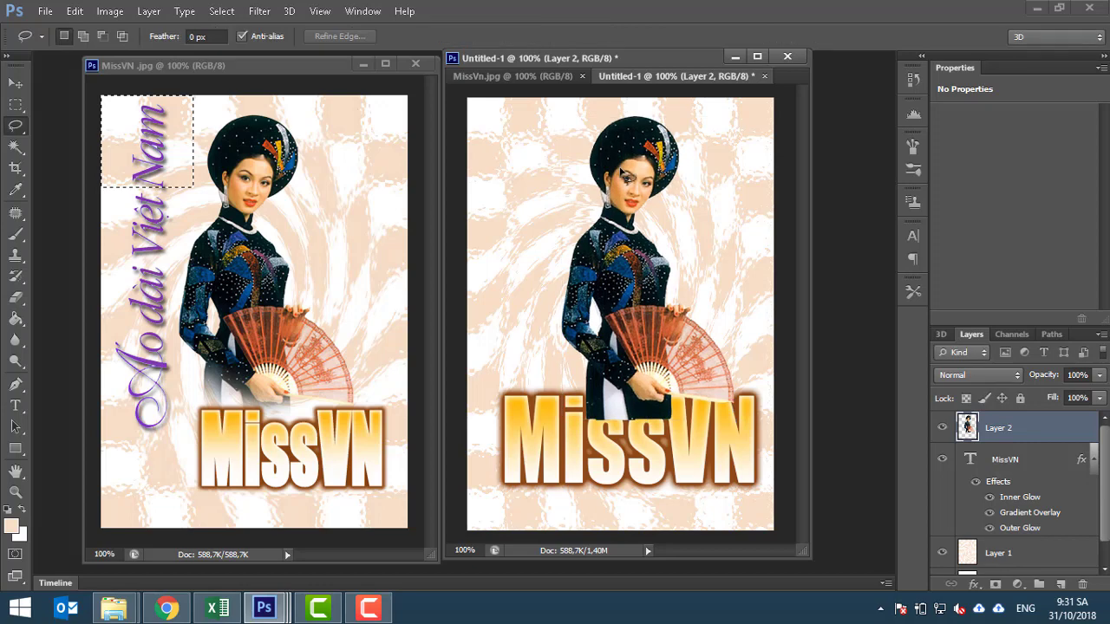
left_click_drag(1018, 433, 1040, 533)
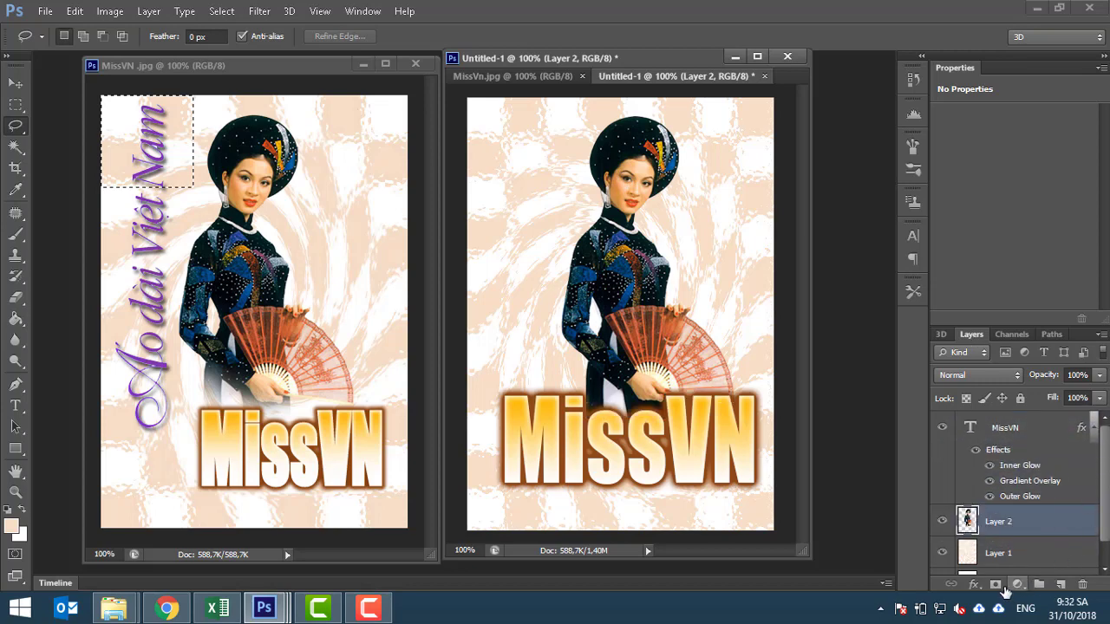
Step: Mask Layer 2 with an upward black-to-white gradient fading the woman's lower dress
left_click(995, 584)
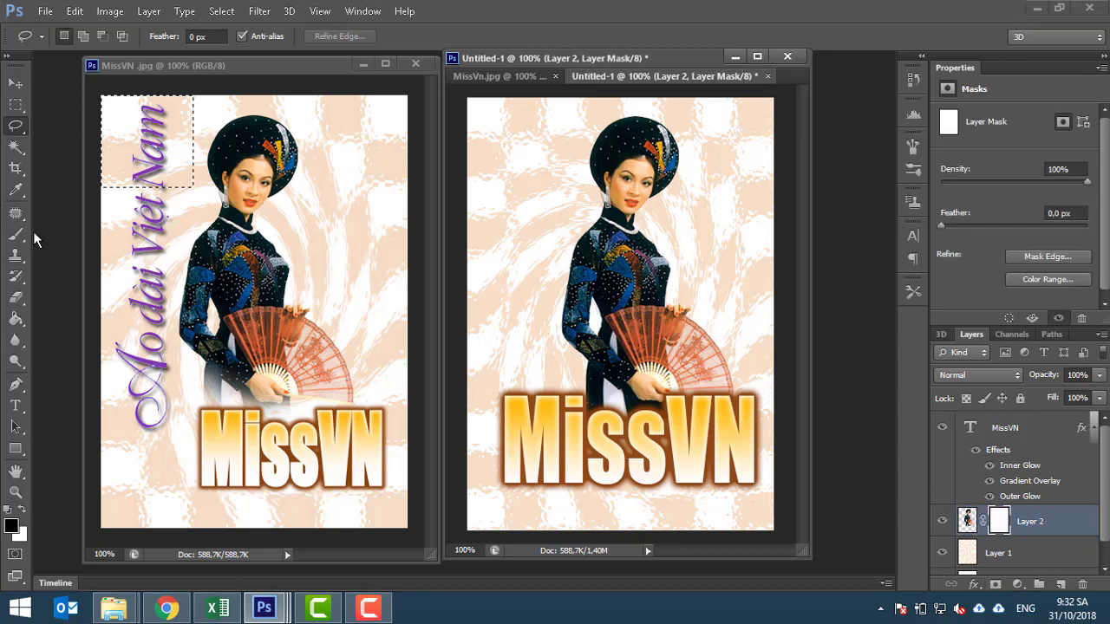
left_click(14, 319)
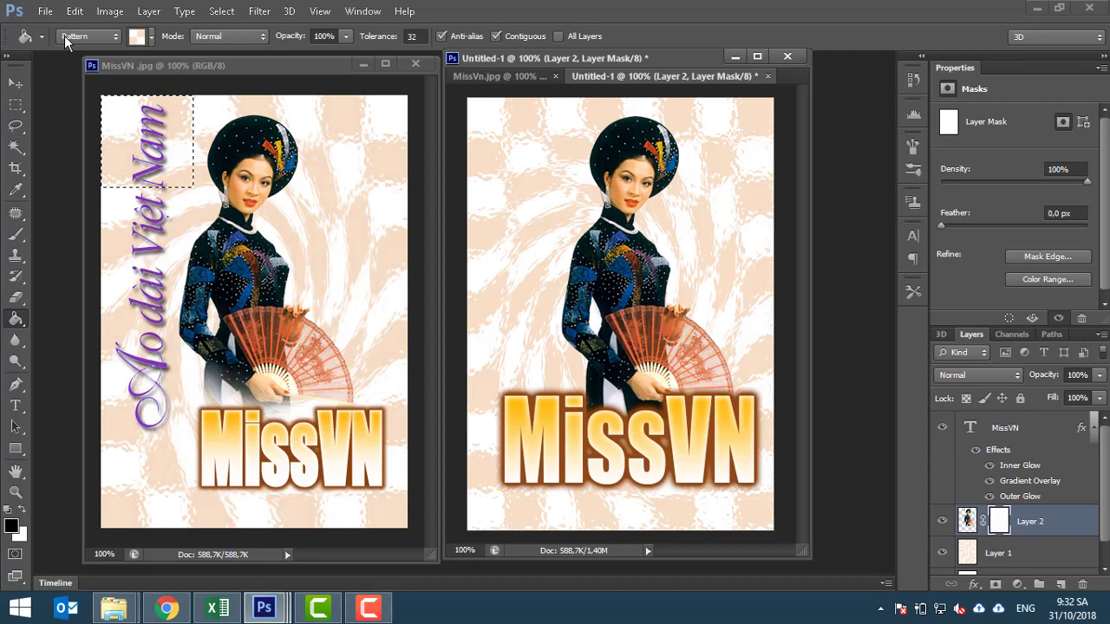
right_click(22, 322)
left_click(70, 317)
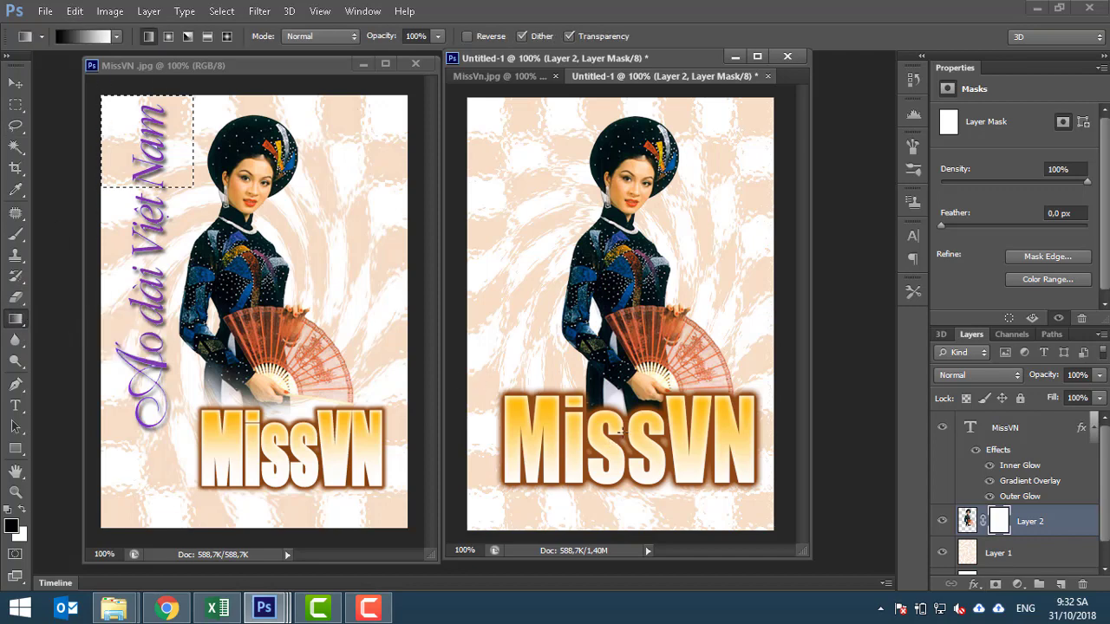
left_click_drag(672, 435, 673, 366)
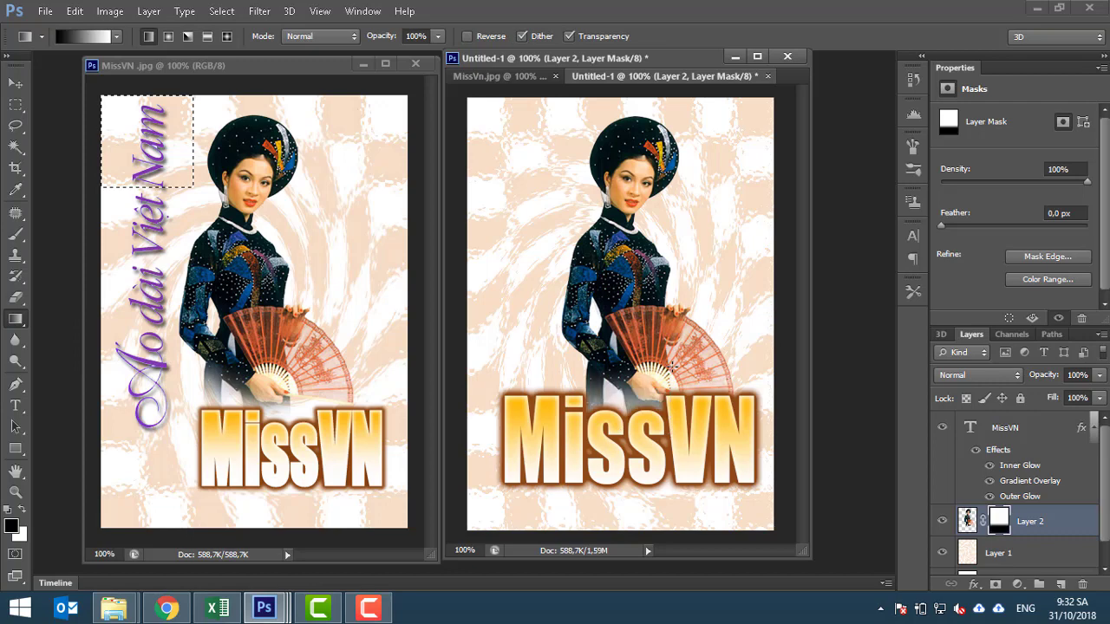
left_click_drag(633, 416, 626, 348)
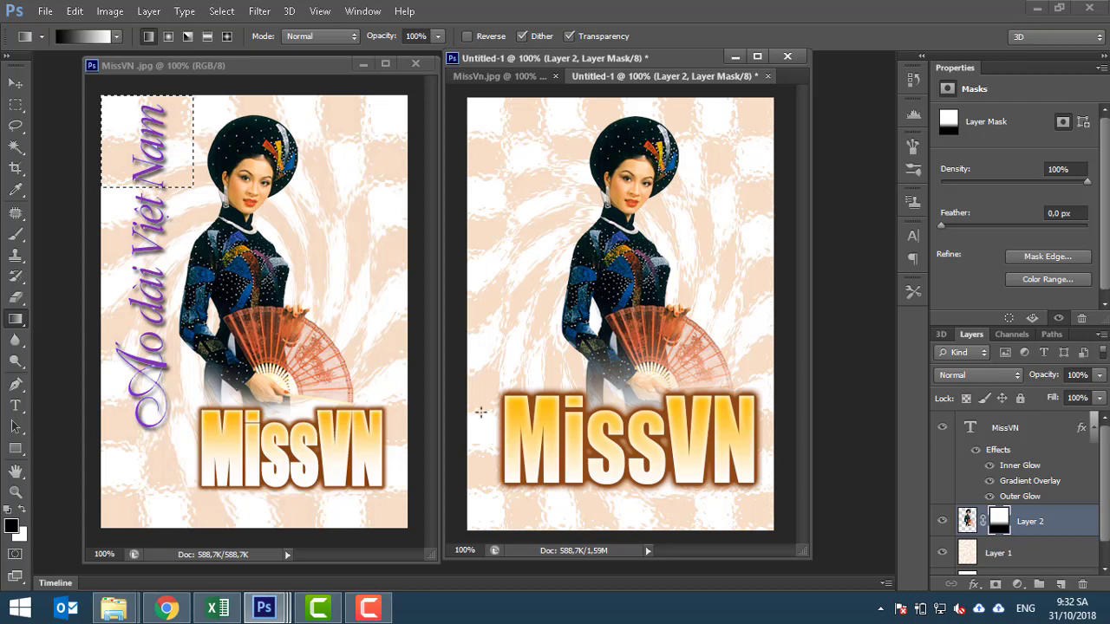
Step: Type 'Ao dai Viet nam' as a new text line above the MissVN title
left_click(15, 405)
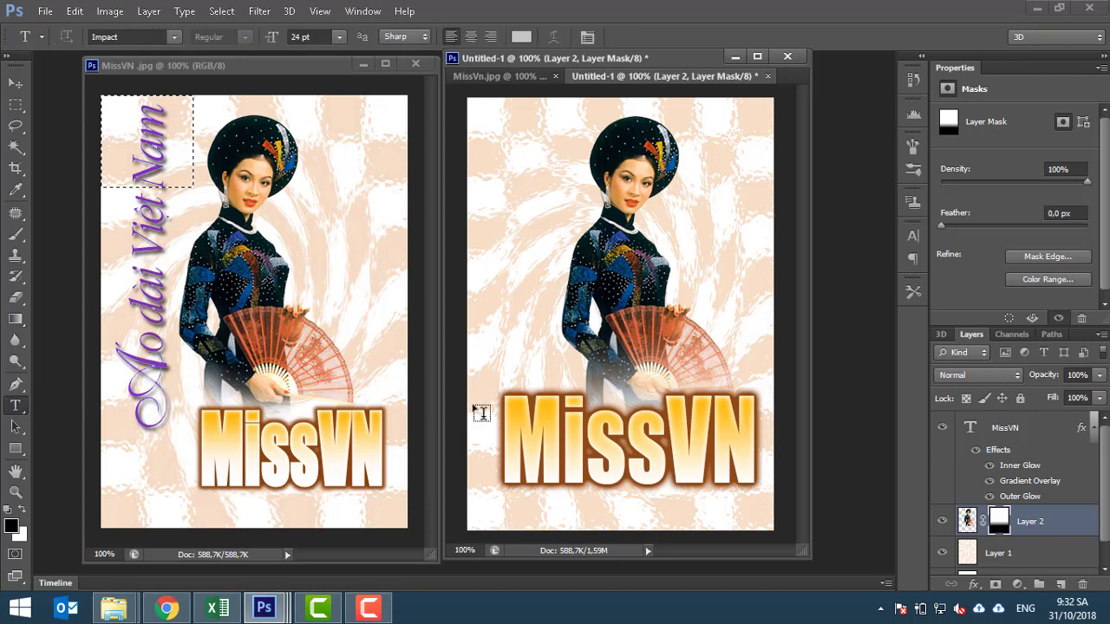
left_click(532, 379)
type("A")
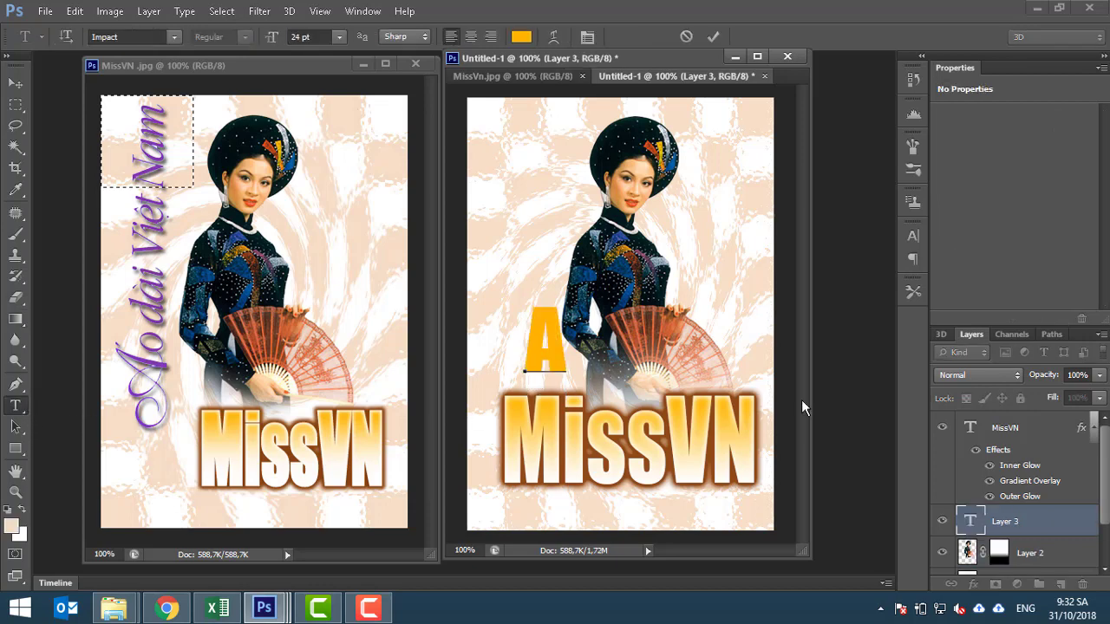
type("o da")
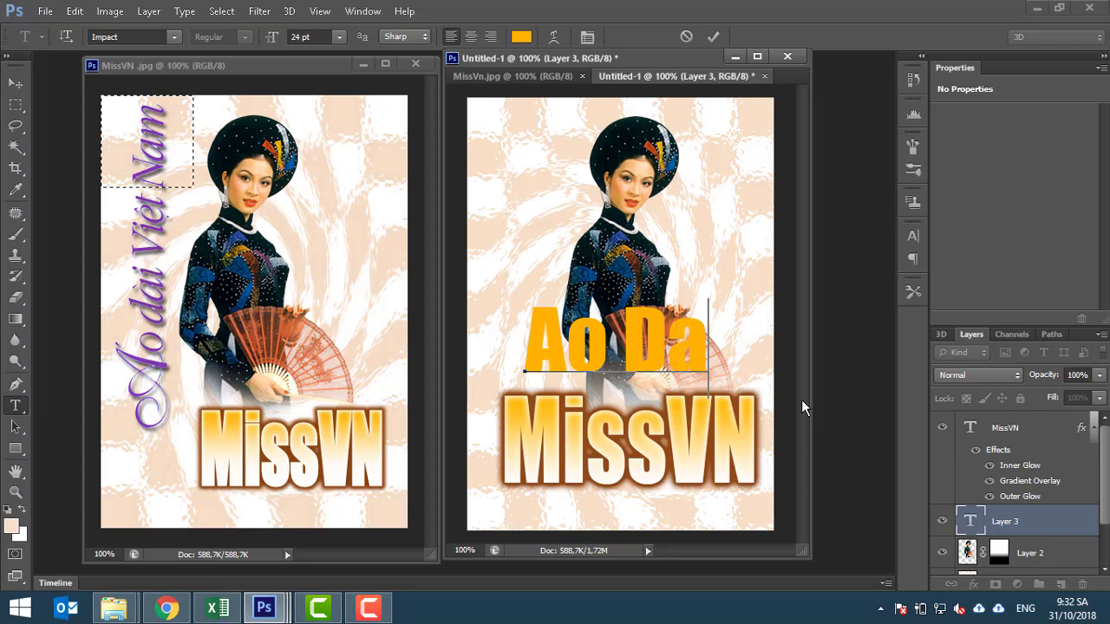
key("BackSpace")
type("ai v")
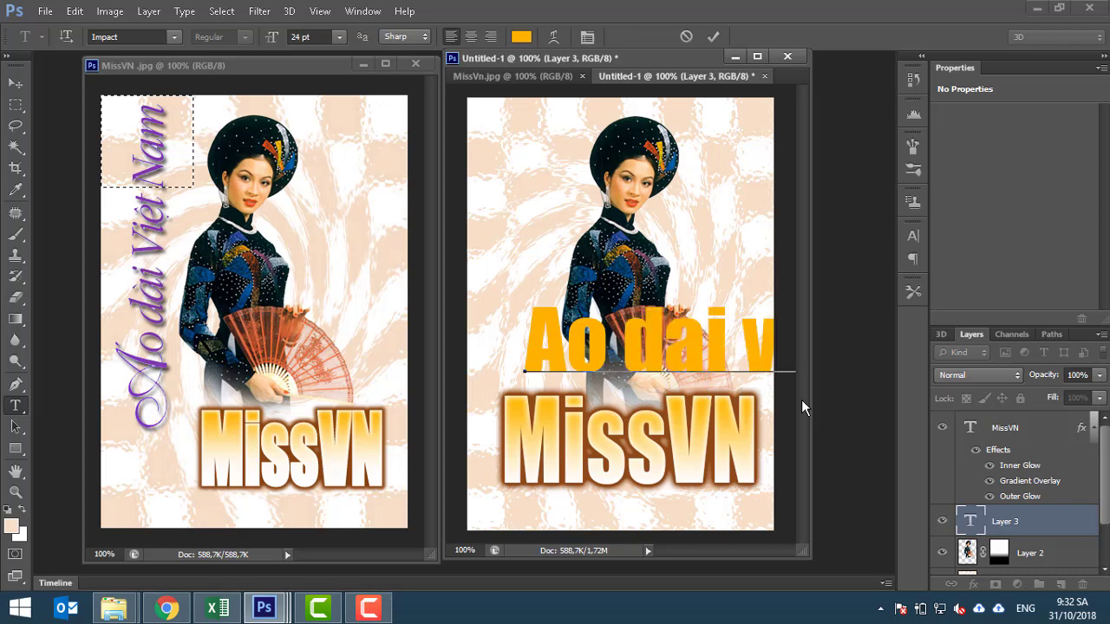
key("BackSpace")
type("V")
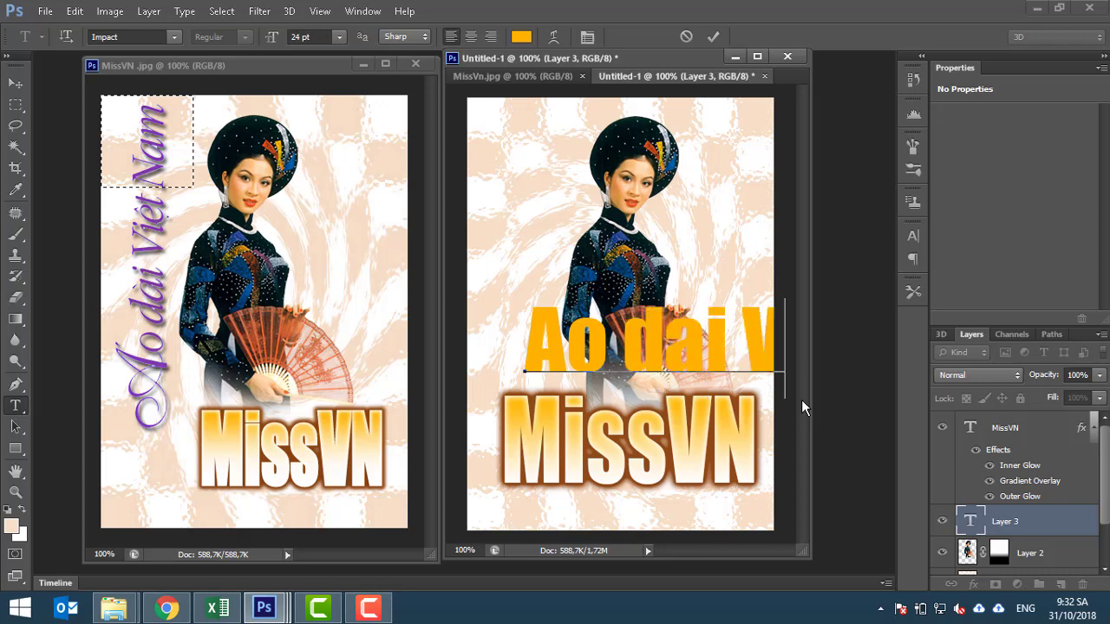
key("ctrl")
left_click(14, 83)
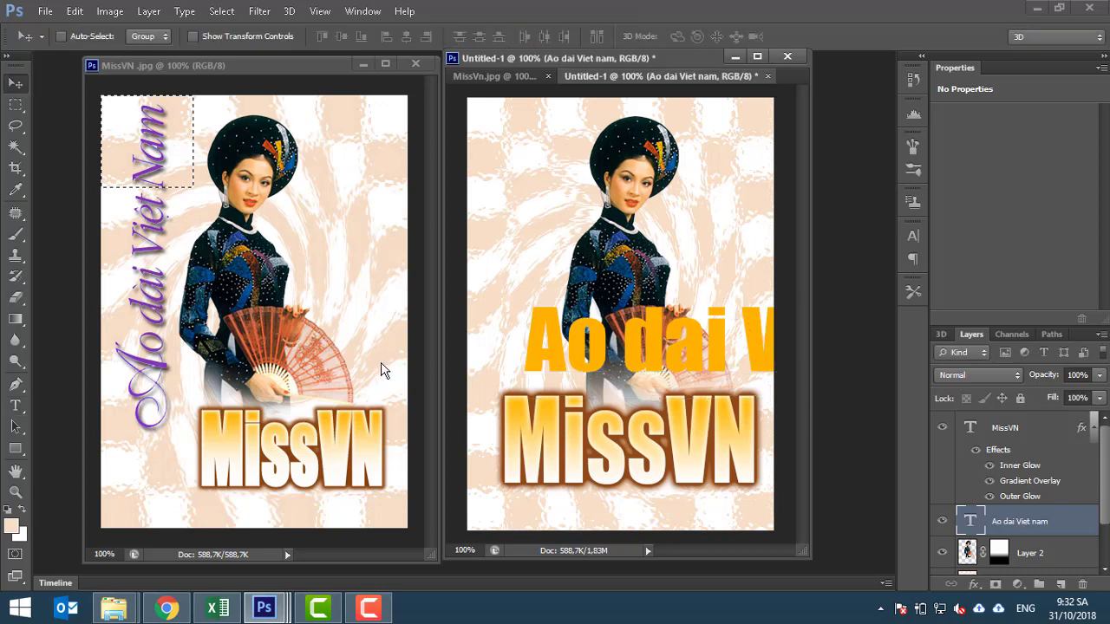
Step: Rotate 'Ao dai Viet nam' -90°, shrink it to about 50%, and place it along the left edge
key("ctrl+t")
mouse_move(522, 292)
left_mouse_down()
mouse_move(631, 389)
mouse_move(489, 270)
left_mouse_up()
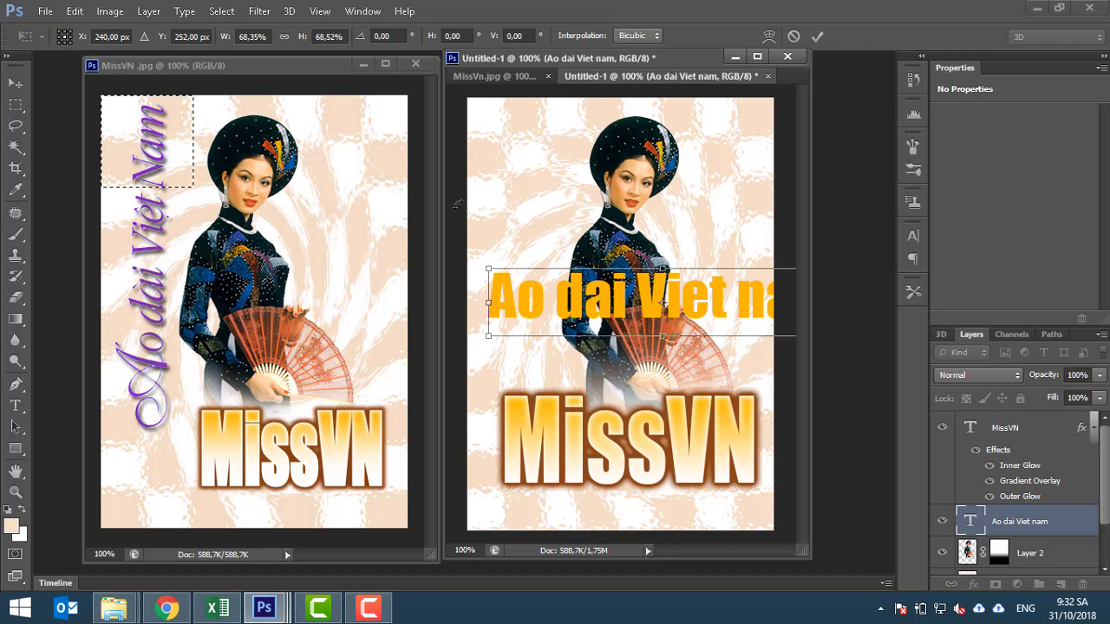
left_click_drag(457, 205, 609, 443)
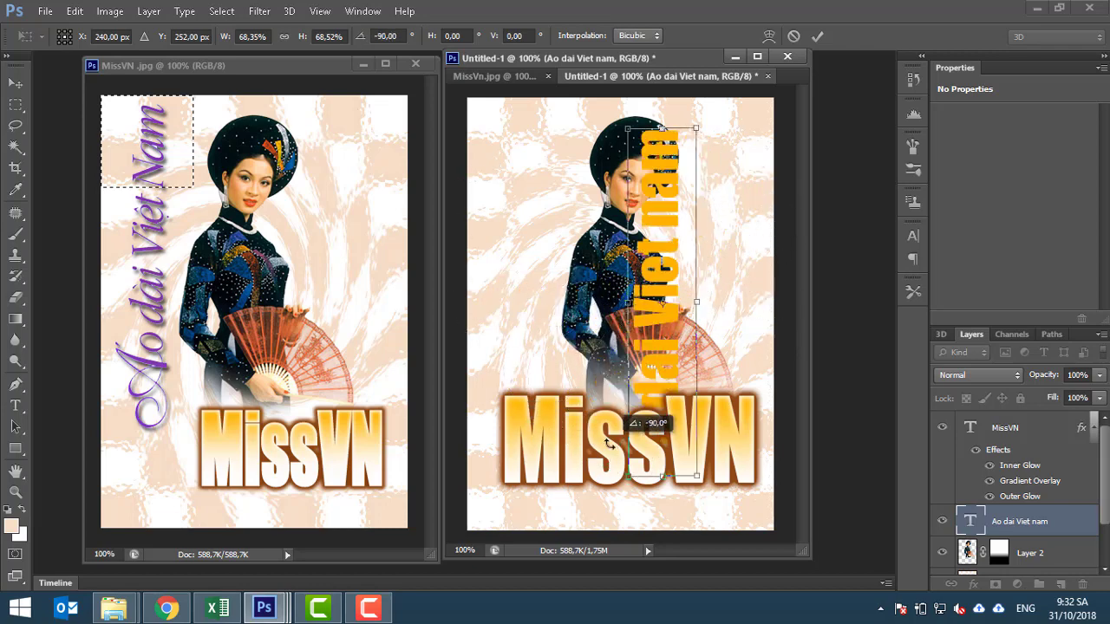
mouse_move(661, 262)
left_mouse_down()
mouse_move(499, 248)
mouse_move(507, 236)
left_mouse_up()
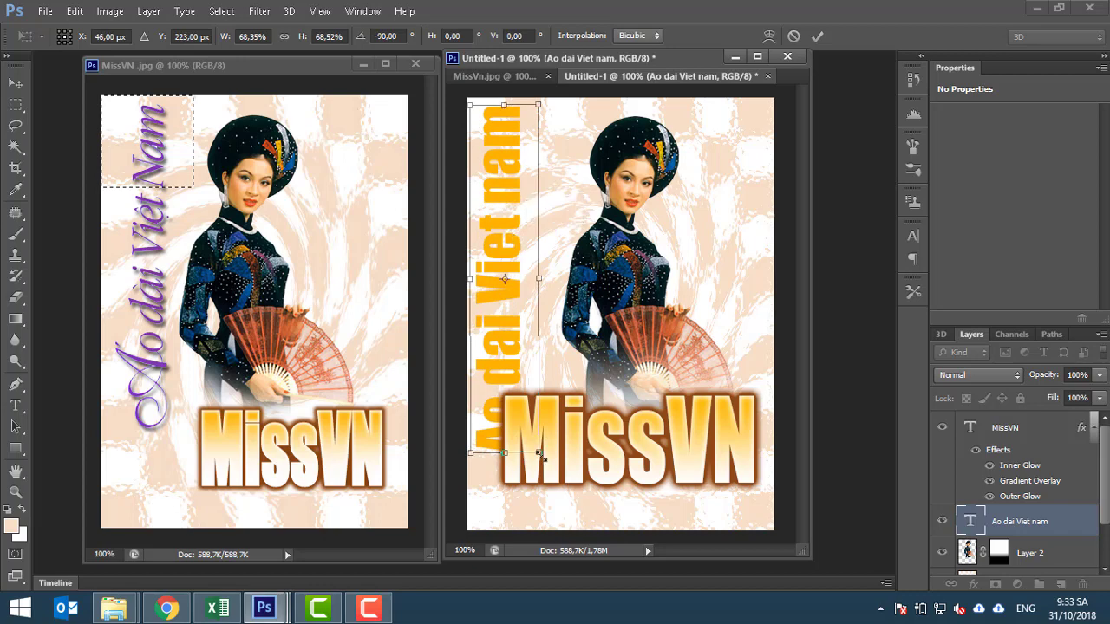
left_click_drag(538, 442, 529, 355)
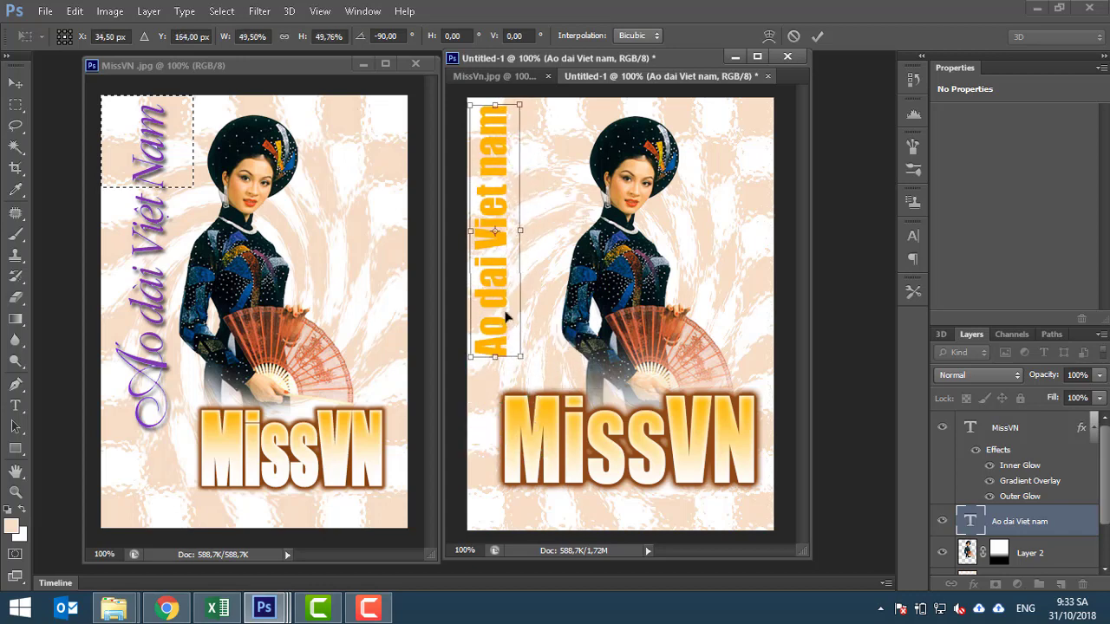
left_click_drag(519, 302, 512, 303)
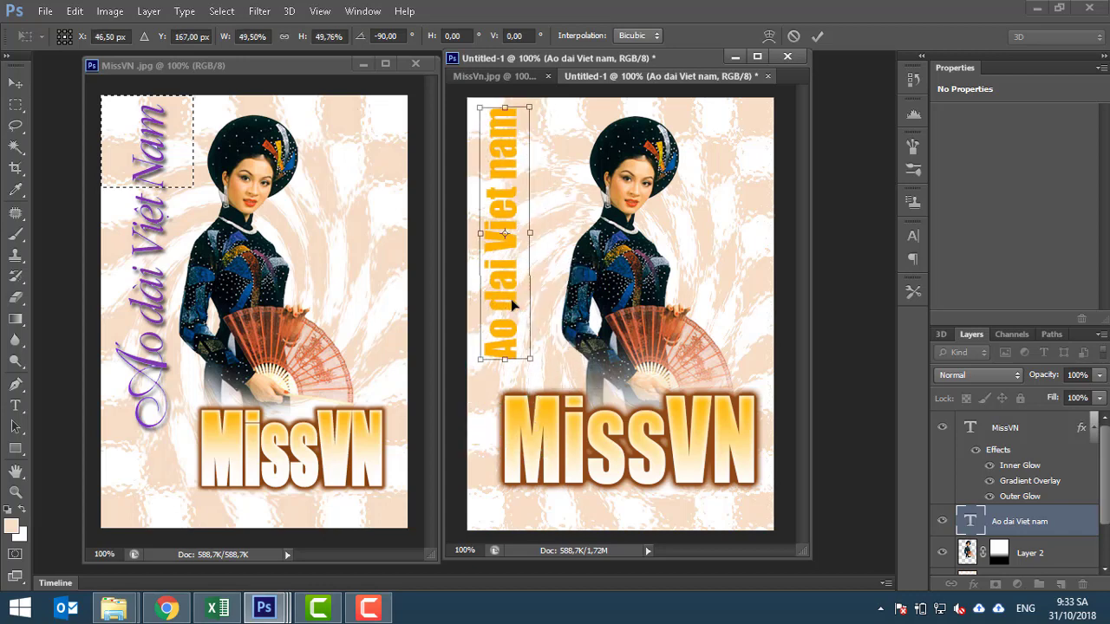
key("Return")
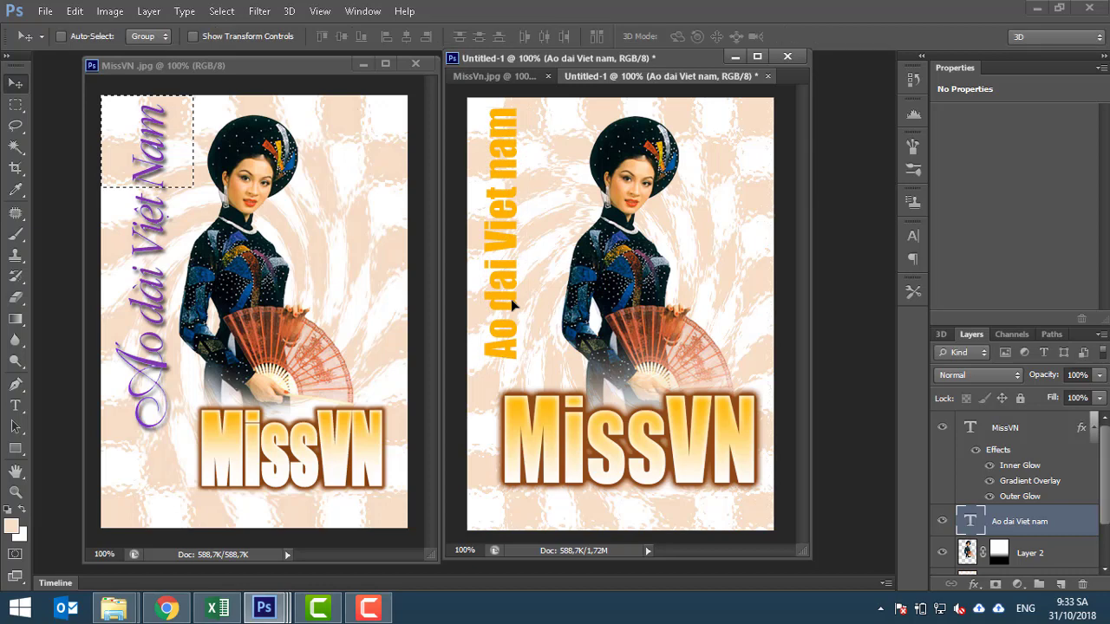